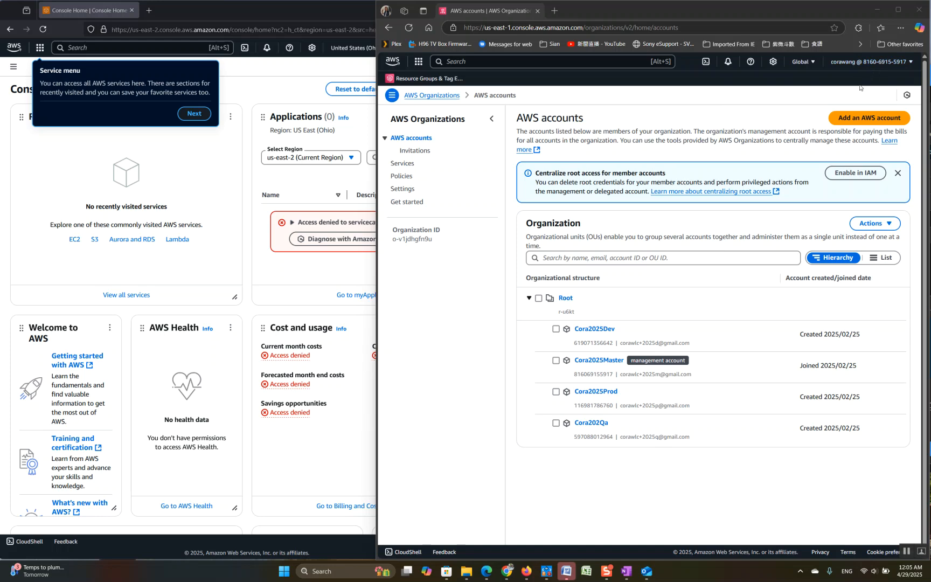
Open root access management in IAM from the organization's accounts page and highlight the Cora2025Prod account's ID
left_click(250, 277)
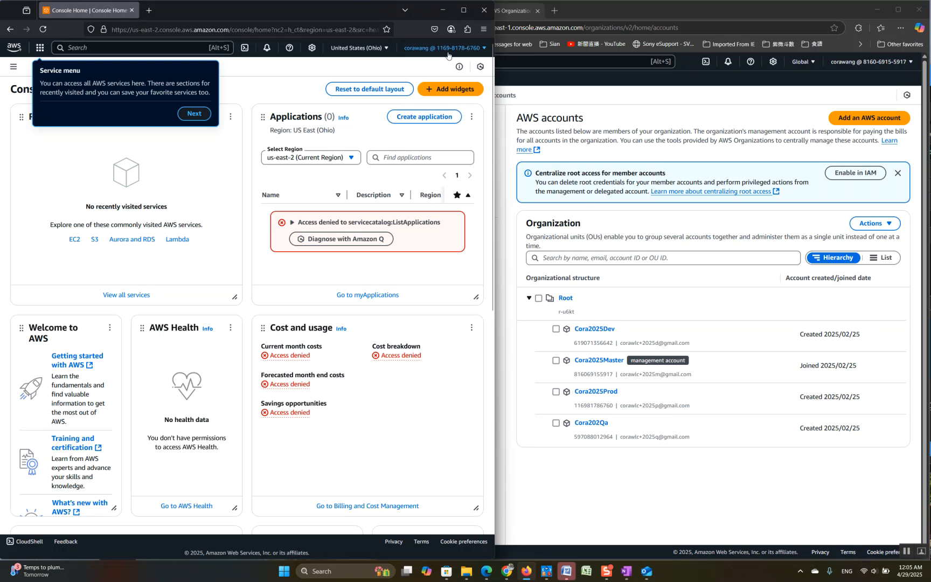
left_click(858, 178)
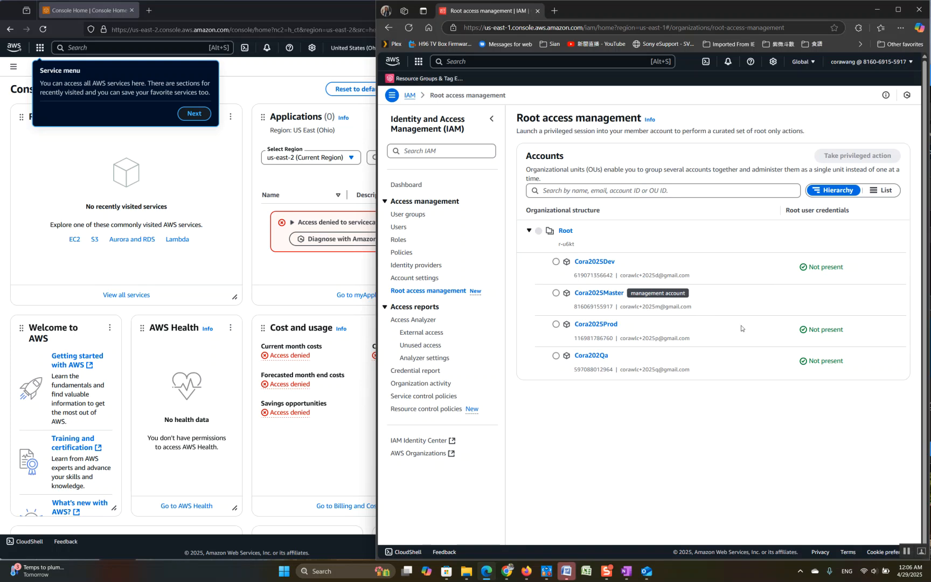
double_click(575, 338)
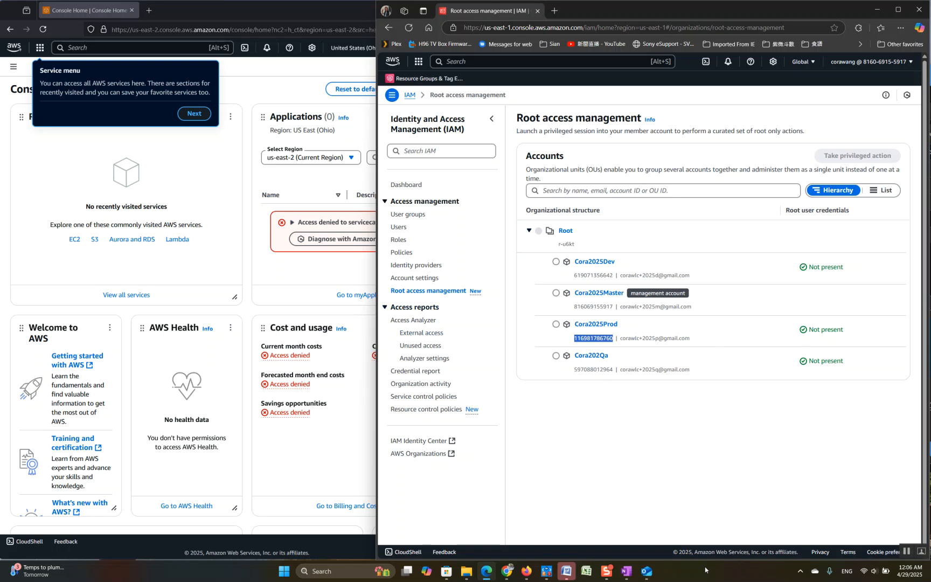
left_click(608, 574)
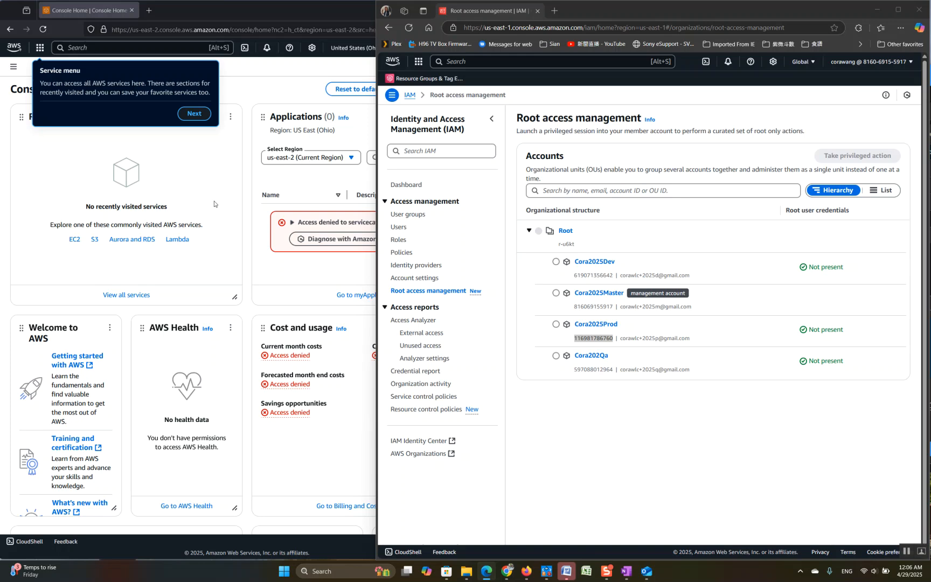
Dismiss the service menu and resource search tips in the Prod account's console
left_click(246, 266)
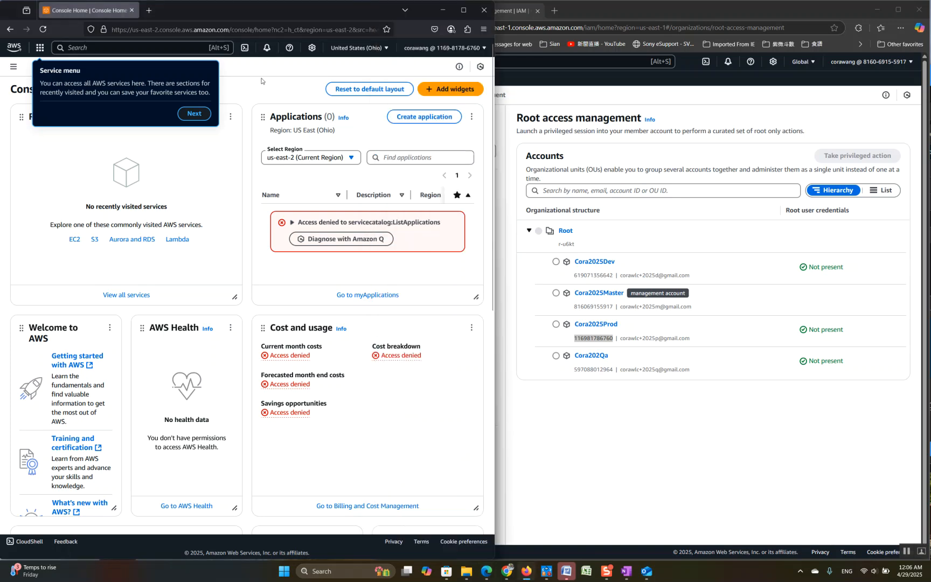
left_click(195, 115)
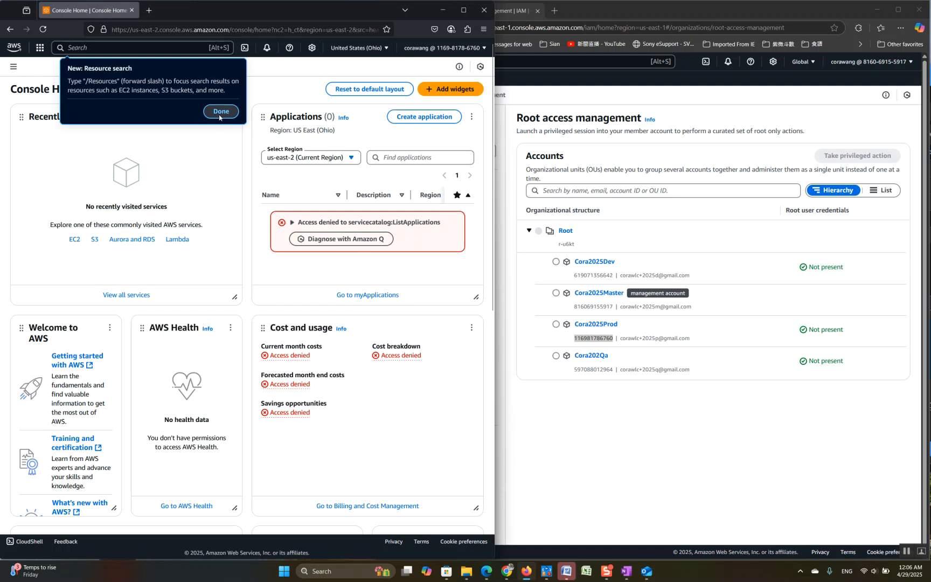
left_click(219, 114)
left_click(467, 136)
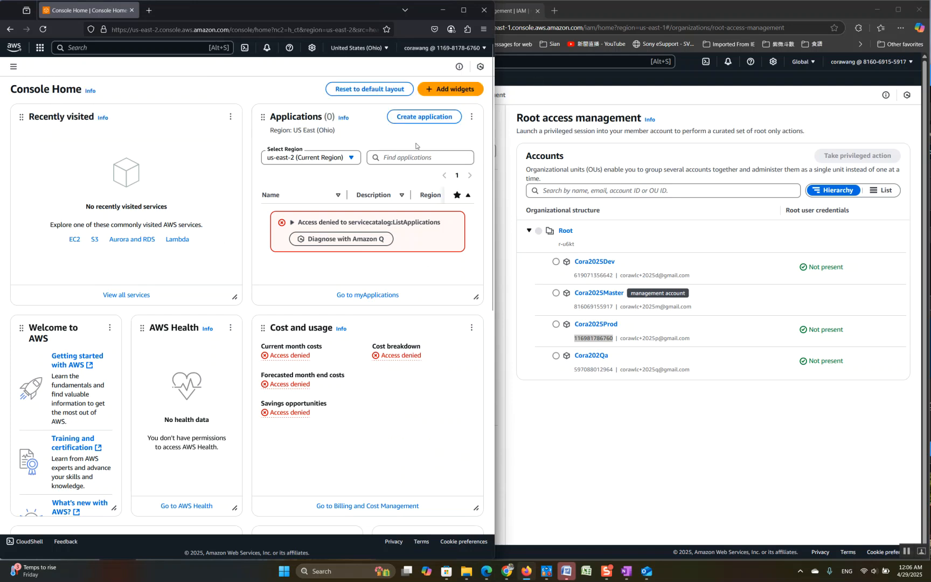
left_click(580, 417)
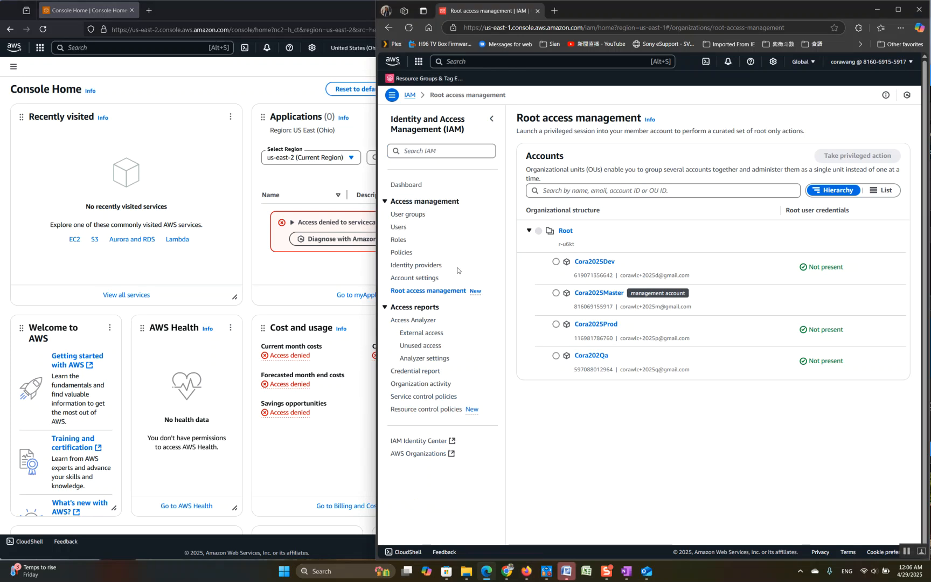
left_click(47, 174)
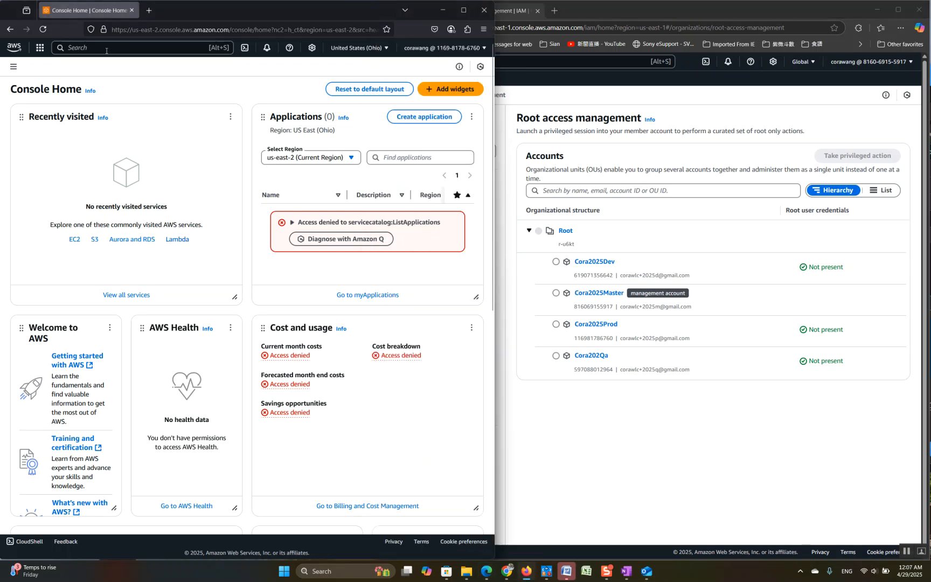
Search for IAM in the Prod account's console and open its Root access management page
left_click(68, 47)
type("iam")
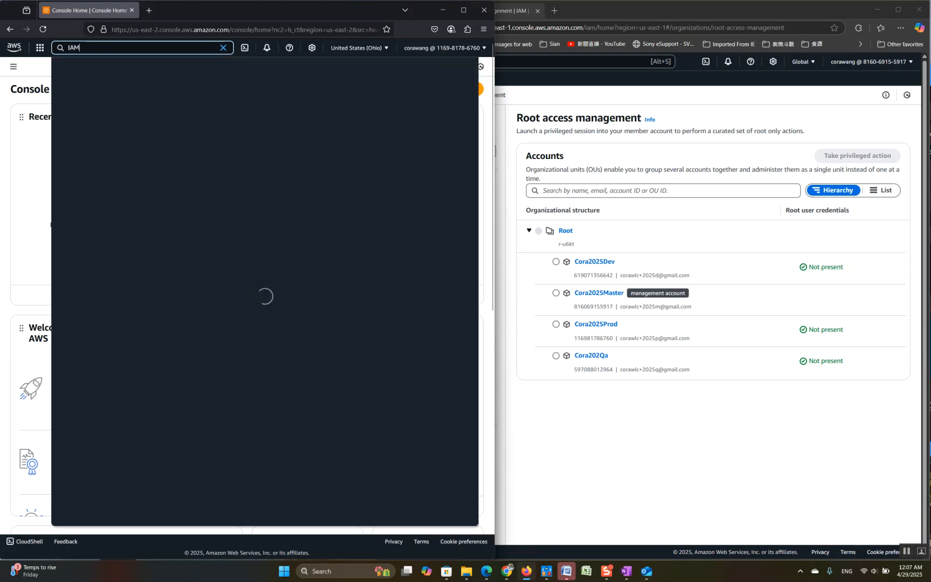
key("Return")
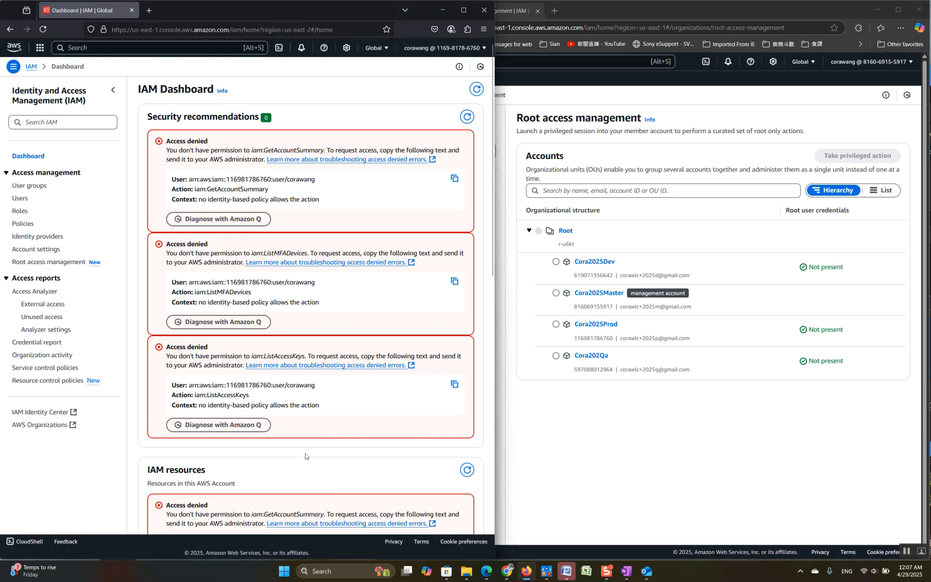
left_click(66, 262)
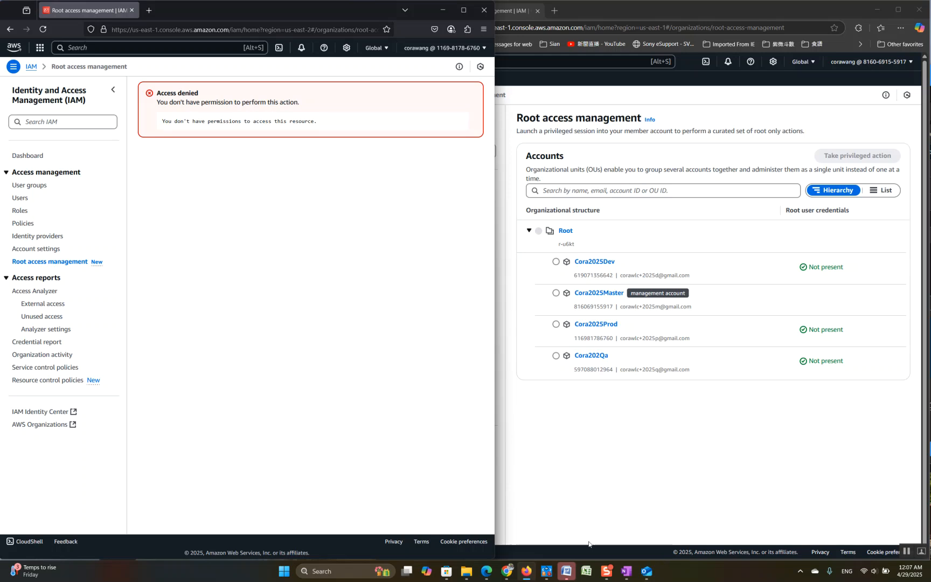
mouse_move(606, 572)
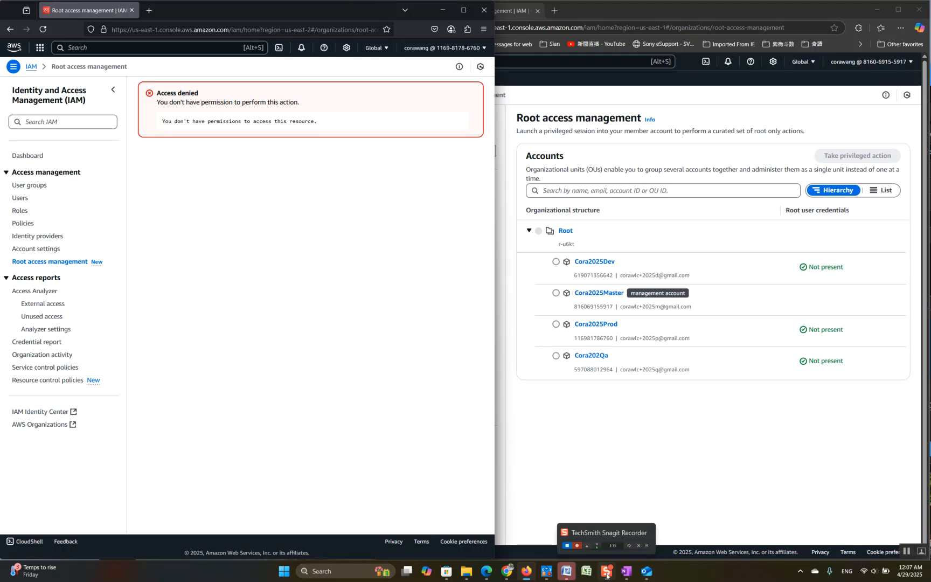
left_click(607, 575)
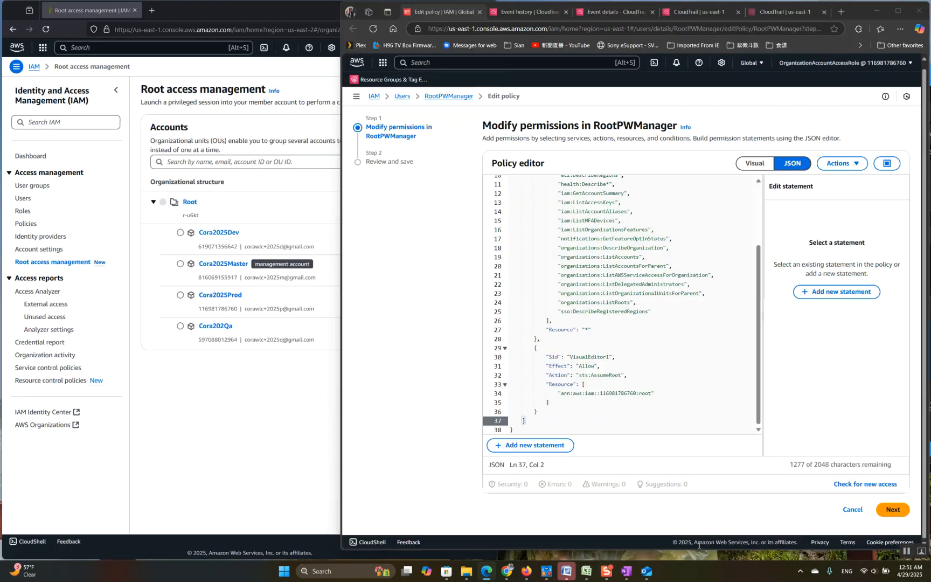
Examine the sts:AssumeRoot statement and its resource in the RootPWManager policy against the root credential status of the Cora2025Prod and Cora202Qa accounts
left_click(260, 403)
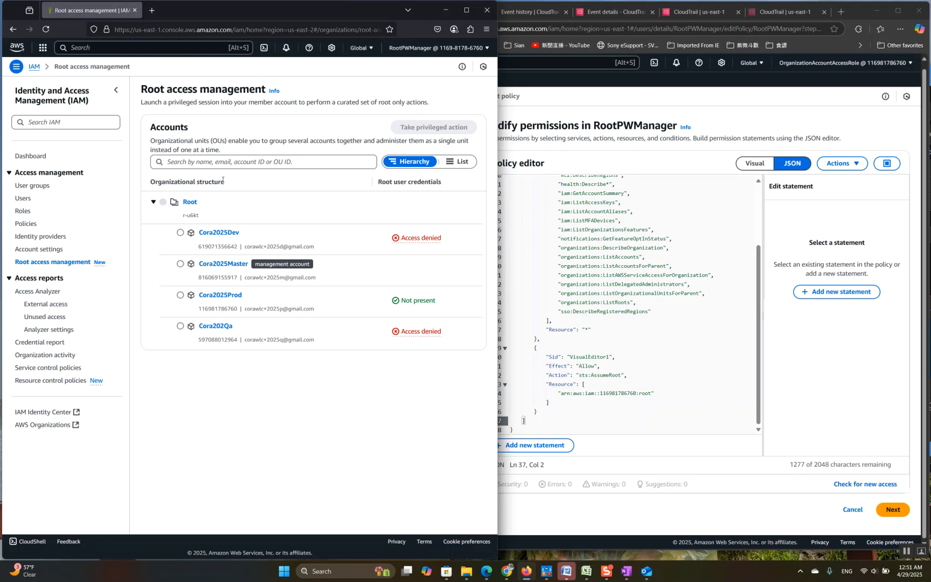
scroll(633, 317, "up", 2)
scroll(596, 271, "down", 1)
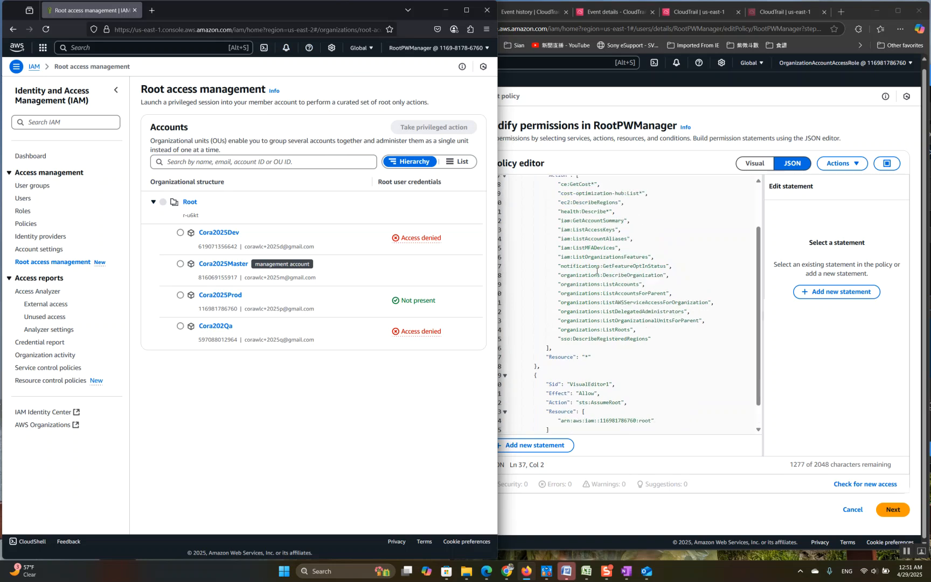
scroll(596, 273, "down", 1)
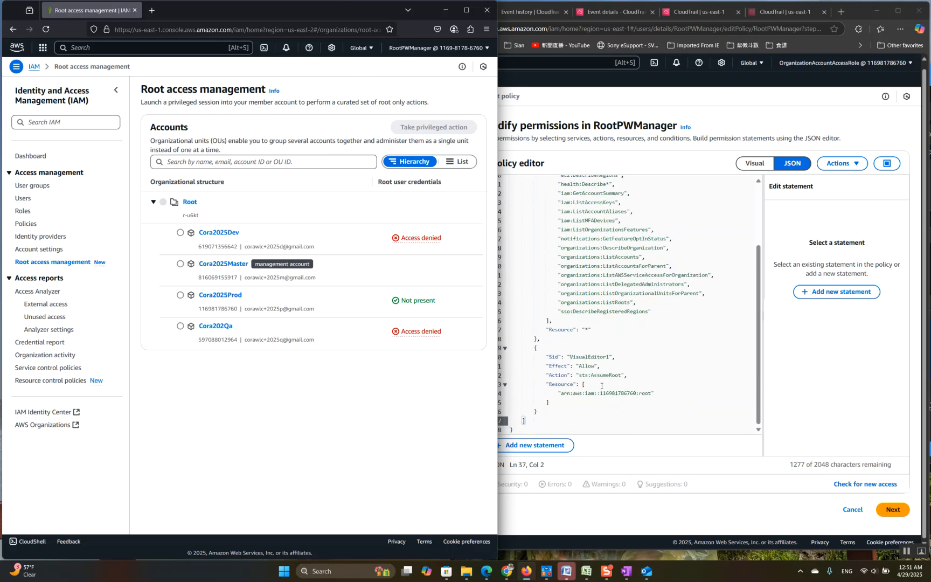
left_click(605, 383)
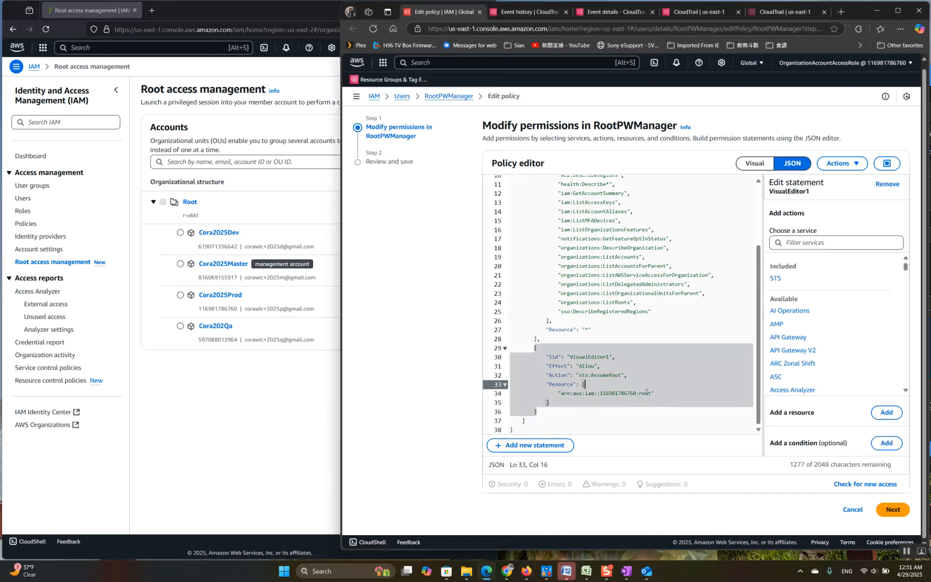
left_click(646, 392)
left_click_drag(658, 393, 561, 393)
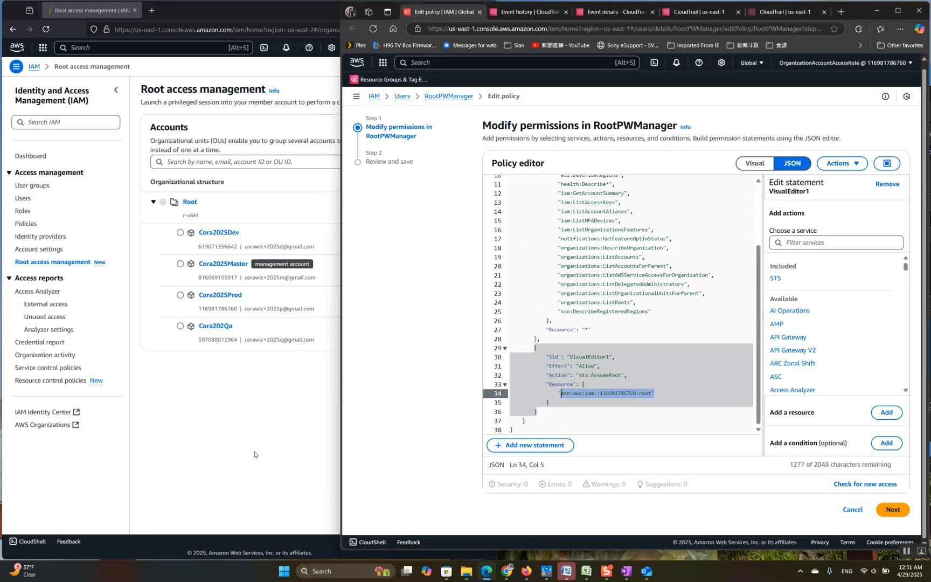
left_click(256, 451)
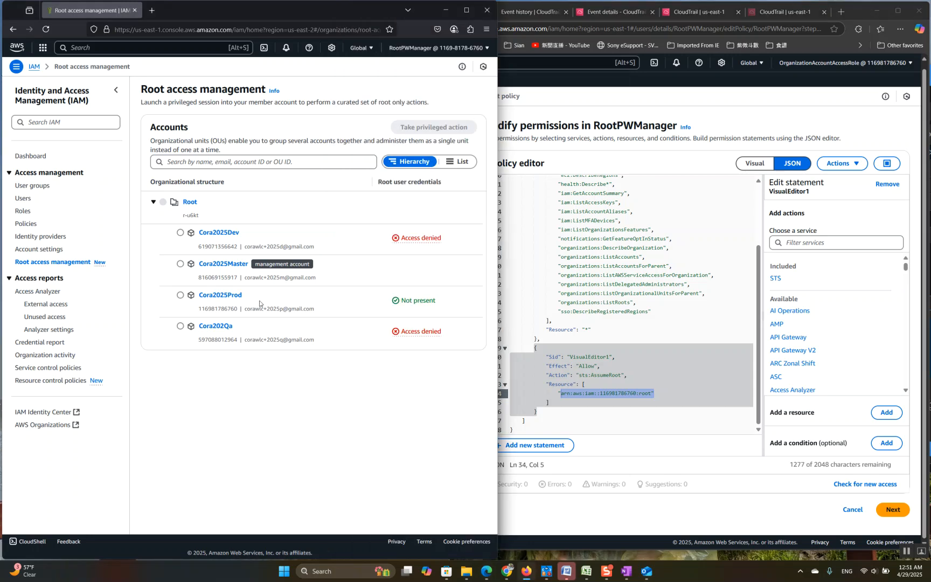
left_click_drag(442, 300, 197, 296)
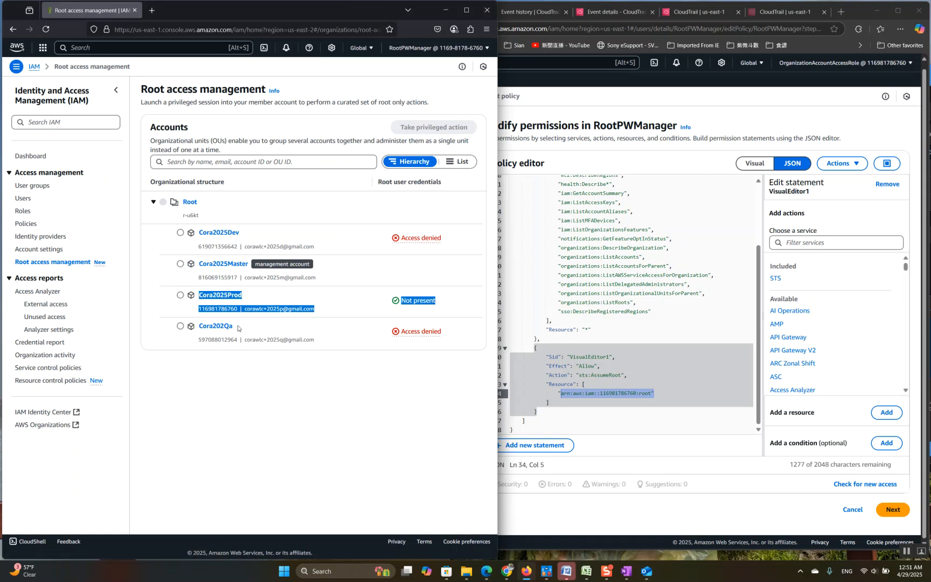
left_click(613, 394)
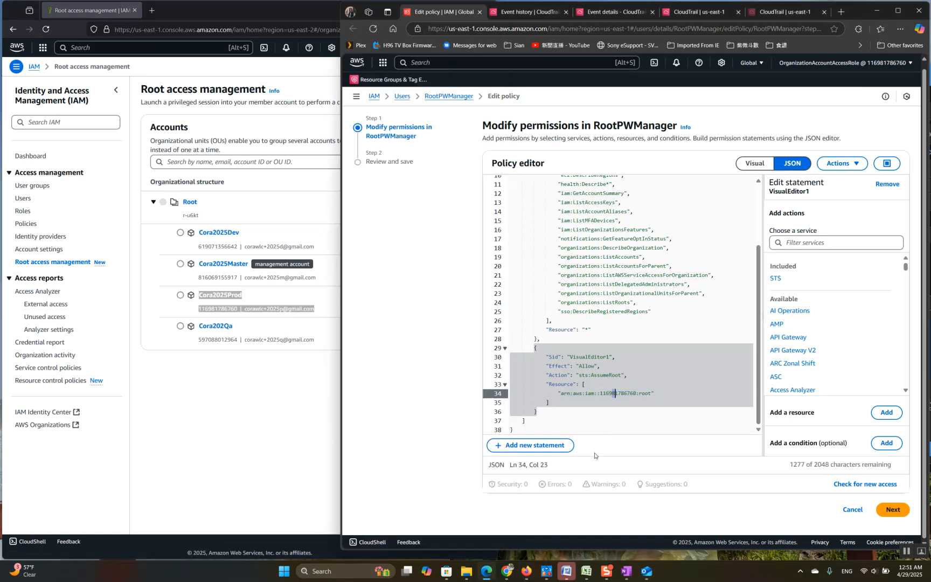
left_click(264, 327)
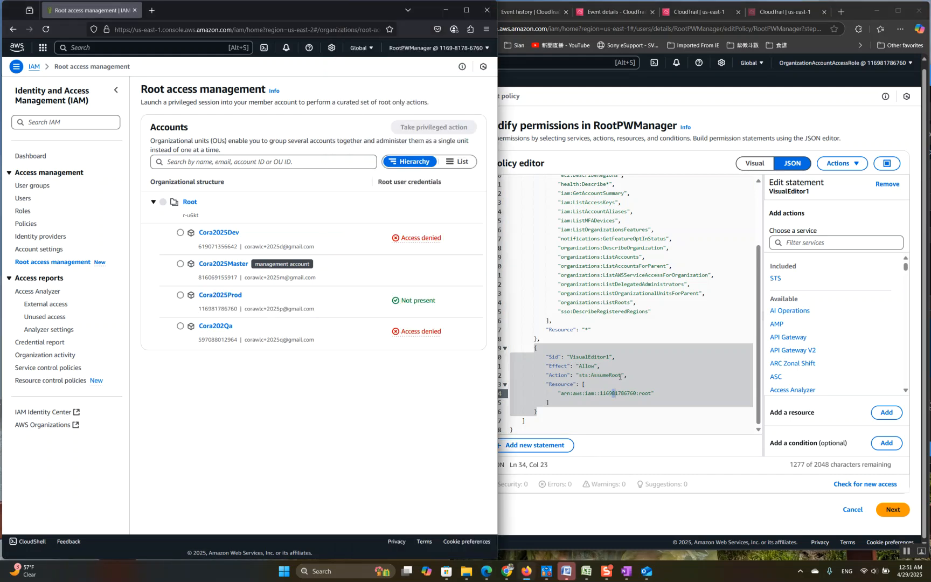
Duplicate the root ARN as a second, comma-separated entry in the sts:AssumeRoot statement's Resource list
left_click(609, 379)
left_click(608, 379)
left_click_drag(558, 393, 653, 393)
key("ctrl+c")
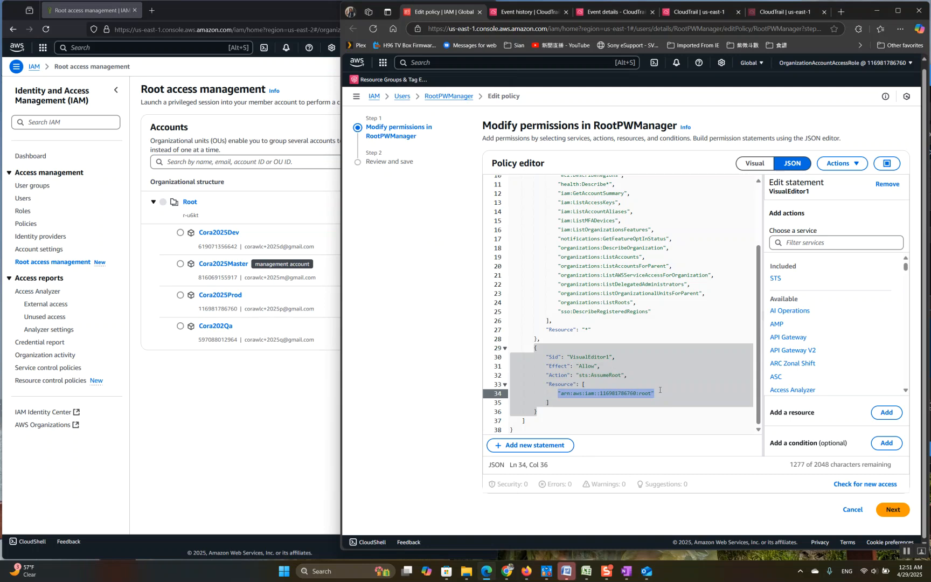
left_click(656, 395)
type(",")
key("Return")
key("ctrl+v")
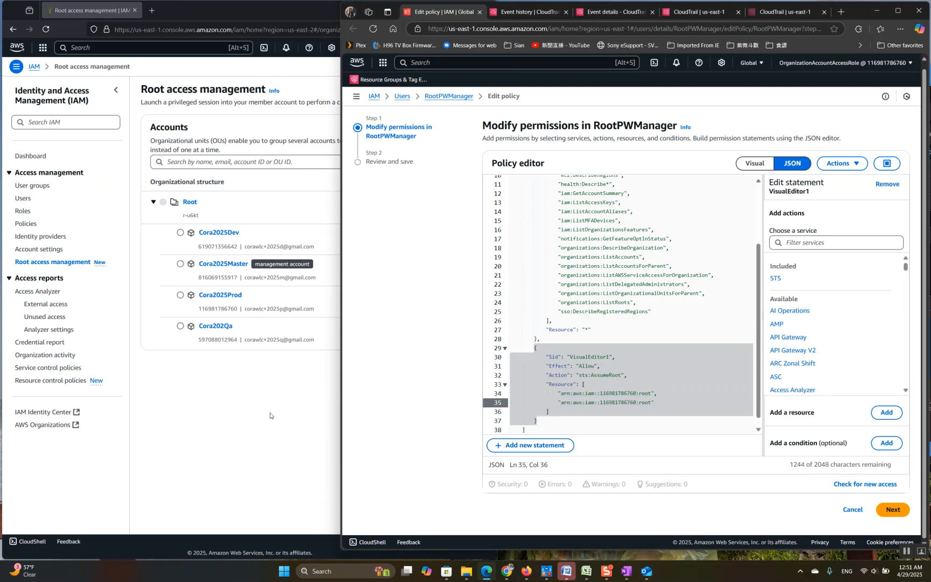
Replace the account ID in the second root ARN with the Cora202Qa account's ID
left_click(214, 348)
double_click(224, 339)
key("ctrl+c")
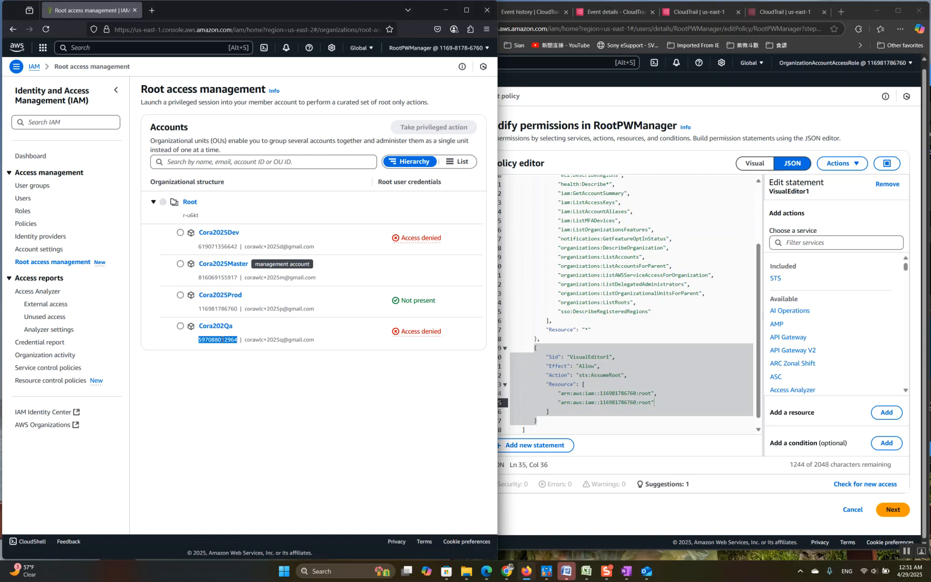
double_click(618, 404)
key("ctrl+v")
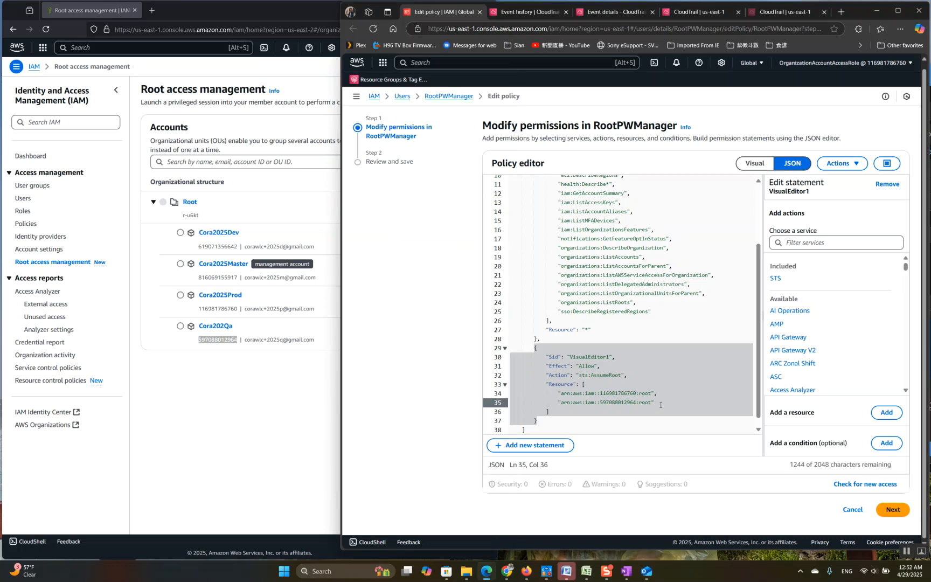
Save the RootPWManager policy changes and reload the Root access management page in the member account's console
left_click(890, 510)
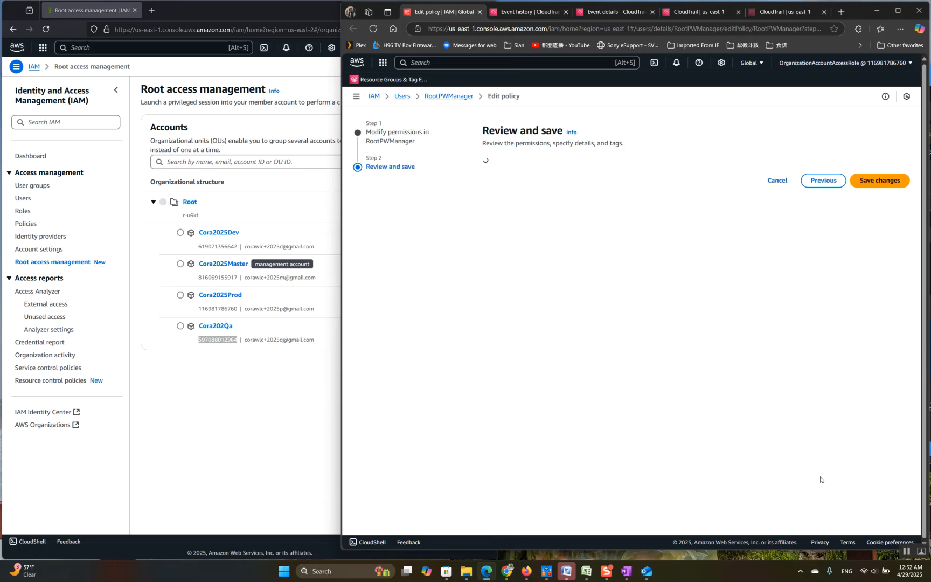
left_click(875, 450)
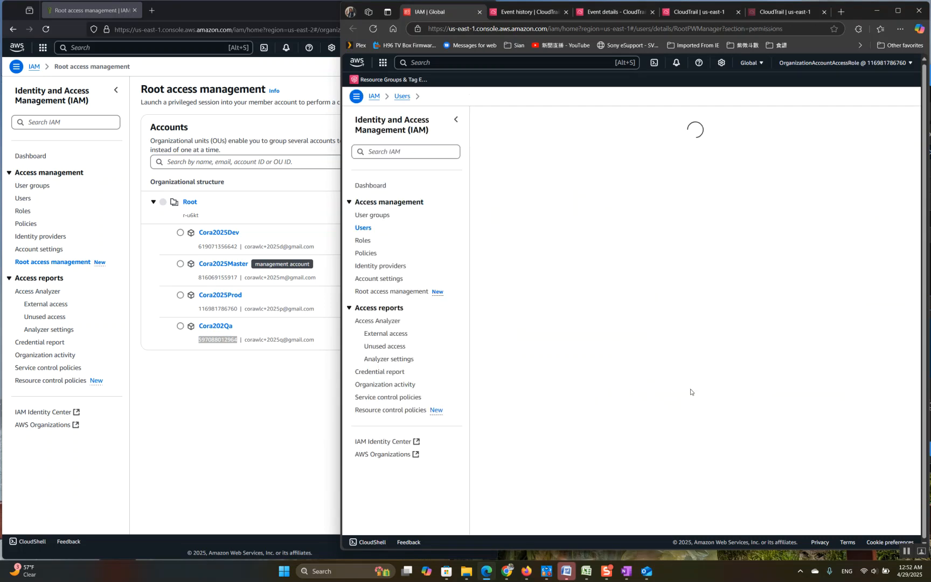
left_click(256, 456)
left_click(47, 32)
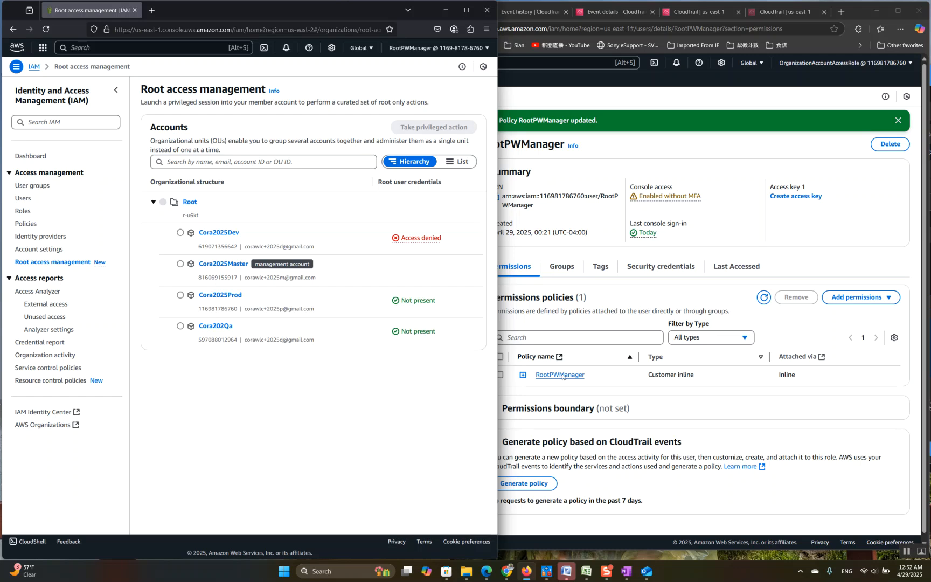
Expand the RootPWManager inline policy and review the resources of its sts:AssumeRoot statement
left_click(523, 374)
scroll(639, 450, "down", 2)
scroll(638, 450, "down", 5)
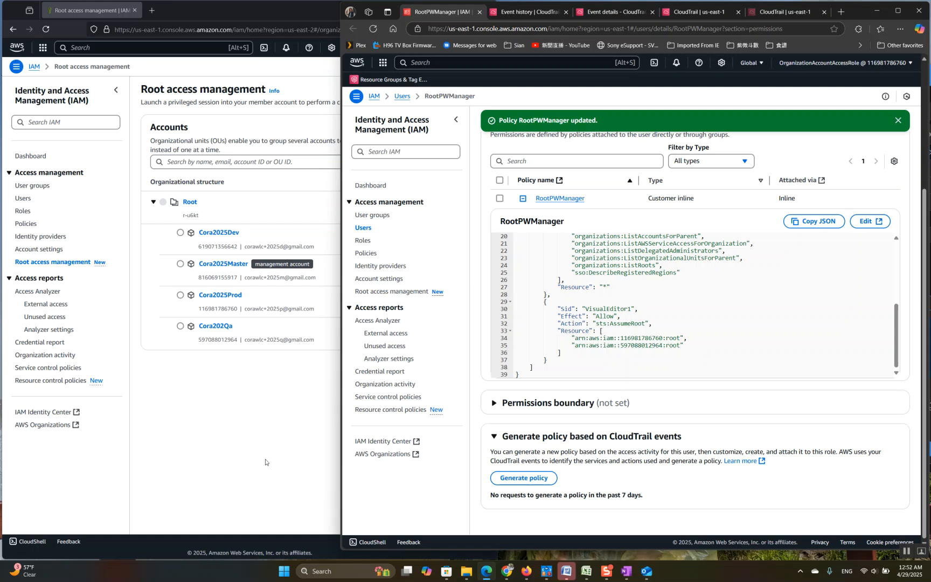
left_click(236, 428)
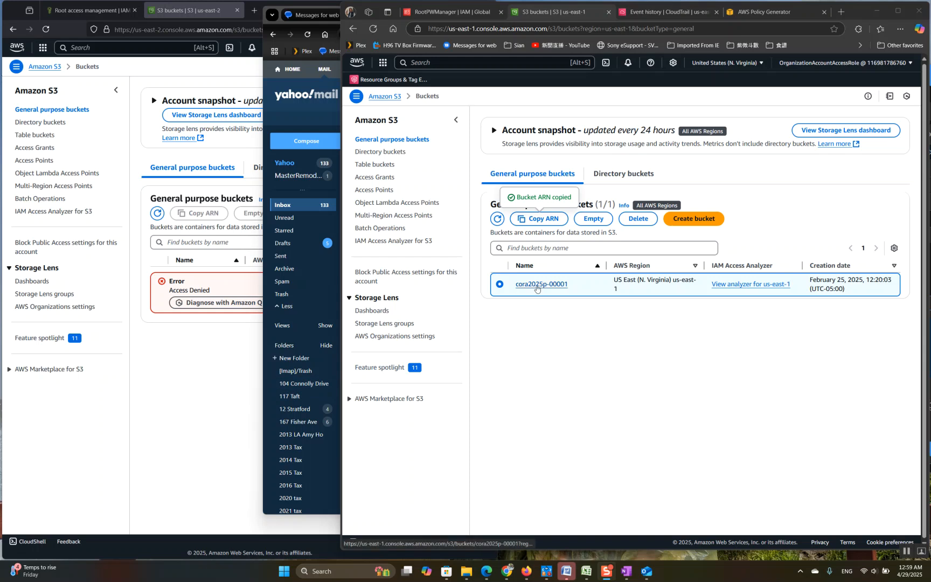
Open the permissions of the cora2025p-00001 bucket and examine its bucket policy
left_click(553, 288)
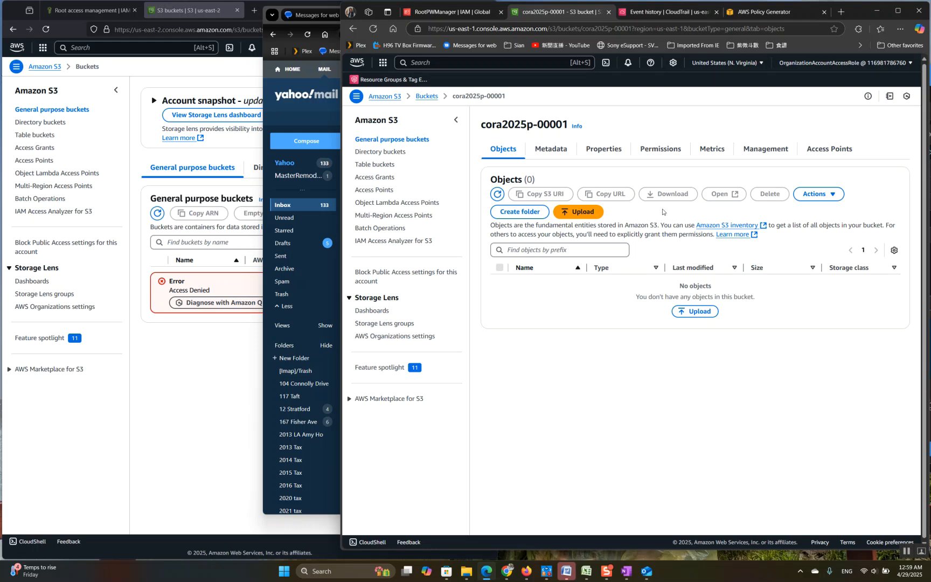
left_click(658, 150)
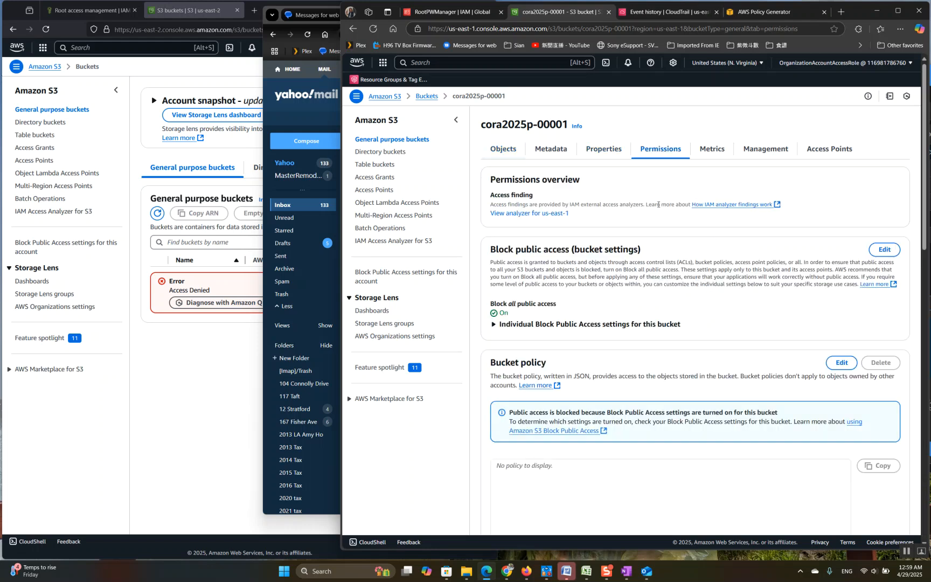
scroll(642, 260, "down", 6)
left_click(558, 167)
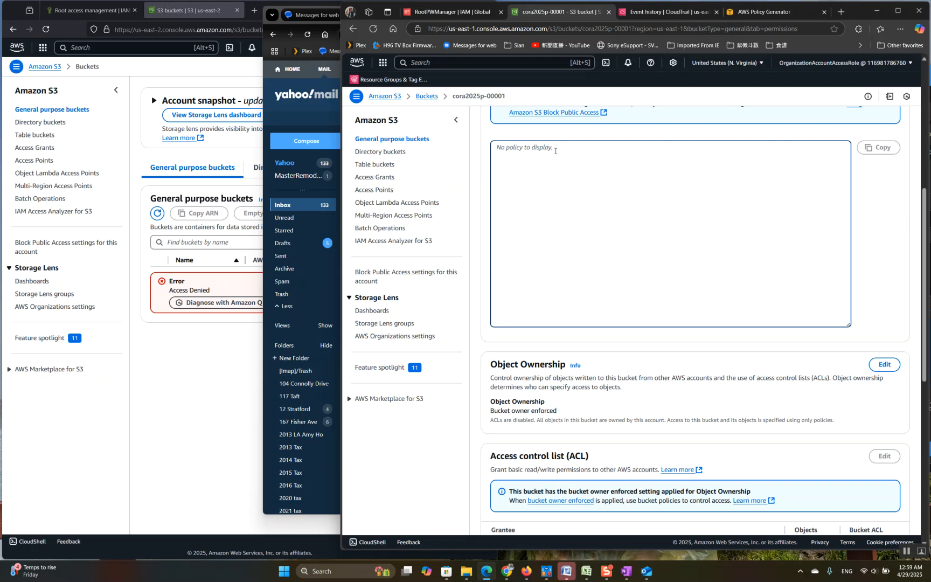
Edit the cora2025p-00001 bucket policy, paste the copied statement denying s3:* on the bucket to principal "*", and save the changes
scroll(867, 203, "up", 3)
left_click(843, 184)
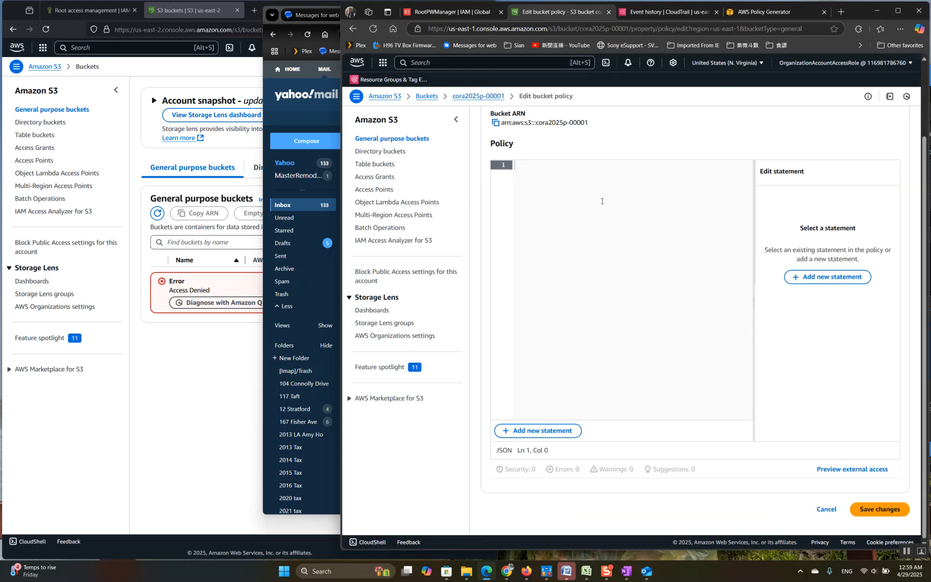
scroll(690, 244, "up", 2)
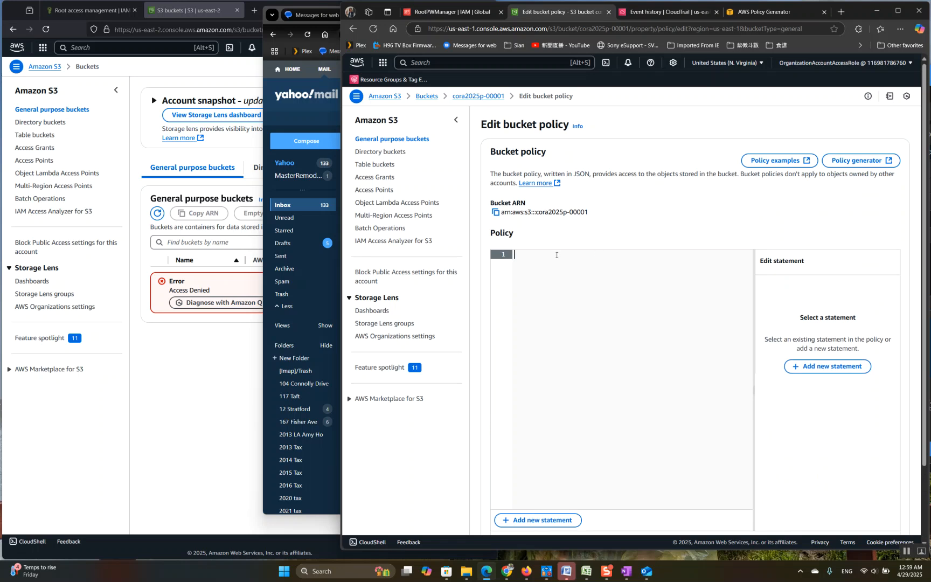
key("ctrl+v")
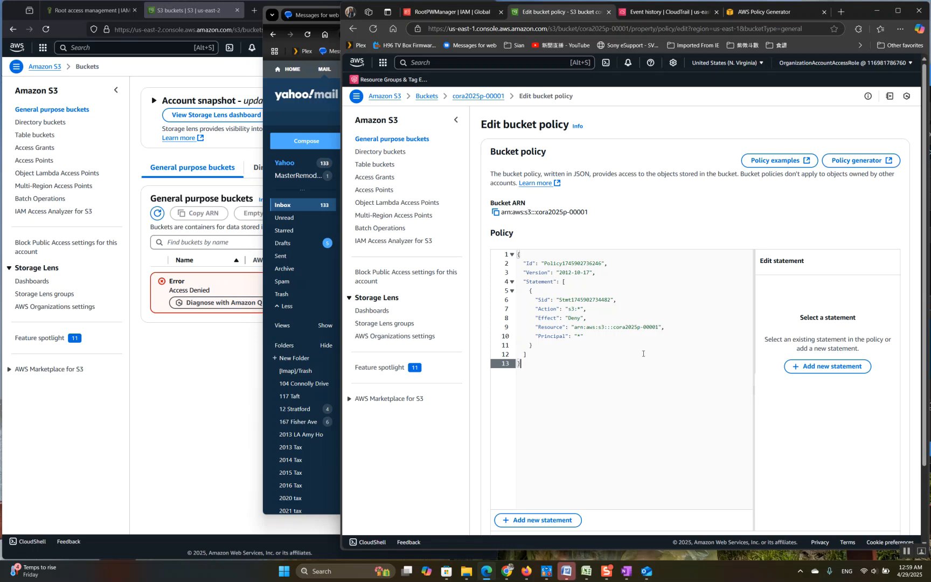
scroll(633, 374, "down", 2)
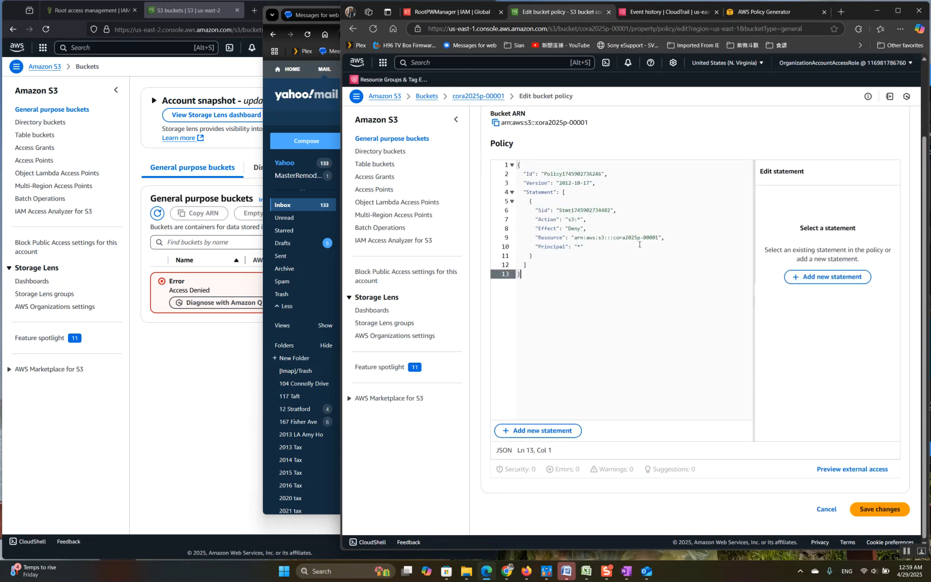
scroll(634, 376, "up", 2)
scroll(836, 130, "down", 2)
left_click(876, 510)
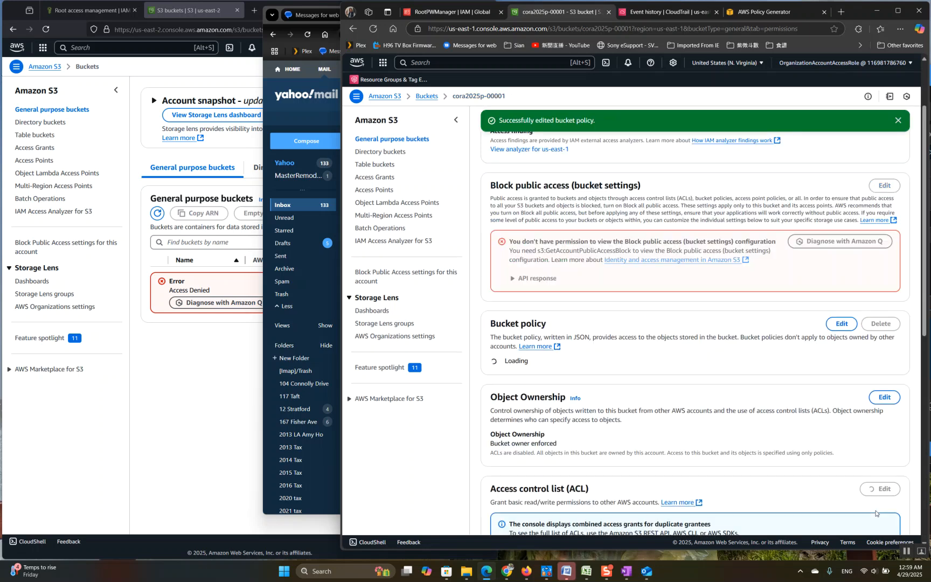
Review the saved deny policy and check access to the bucket's properties, metadata, objects and permissions
scroll(574, 451, "down", 4)
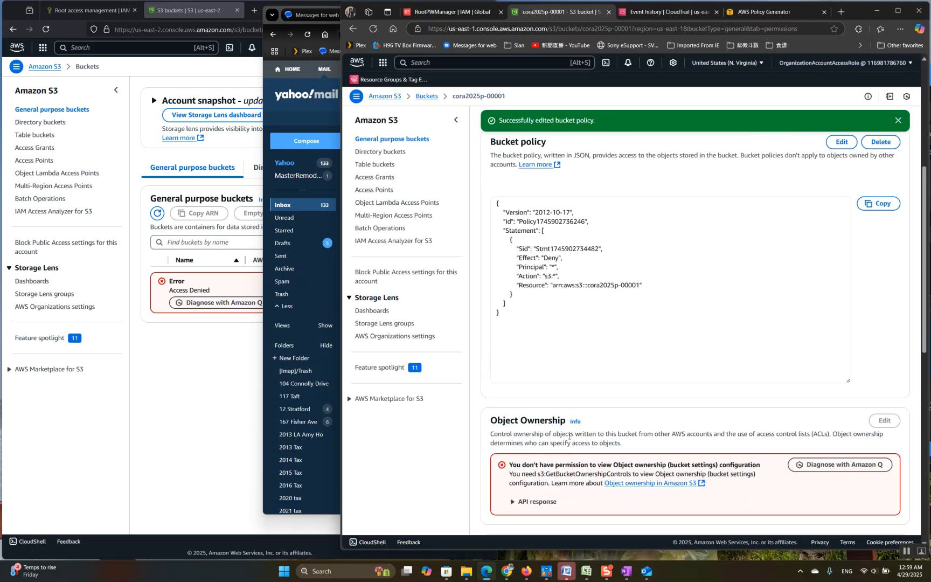
scroll(516, 421, "up", 3)
left_click_drag(493, 340, 536, 444)
scroll(581, 457, "up", 3)
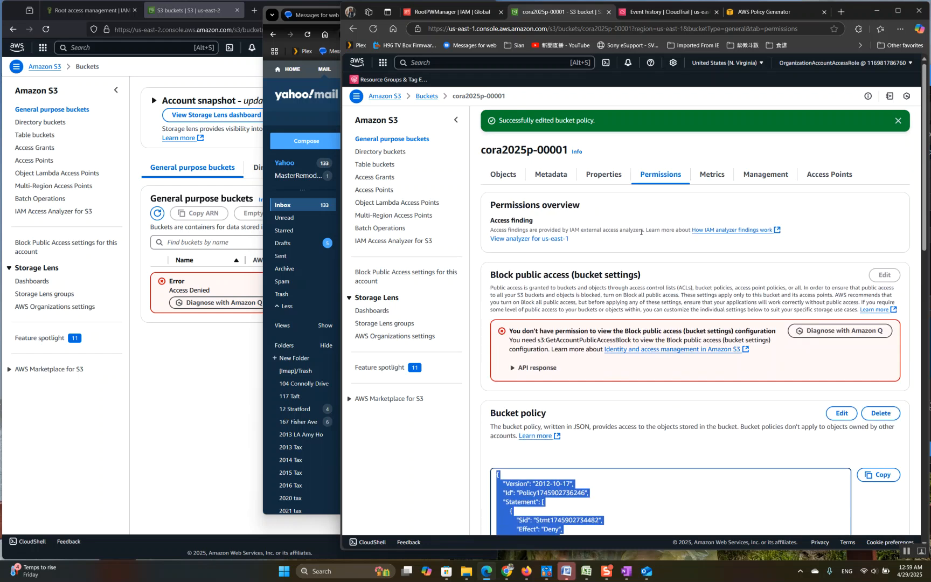
left_click(612, 183)
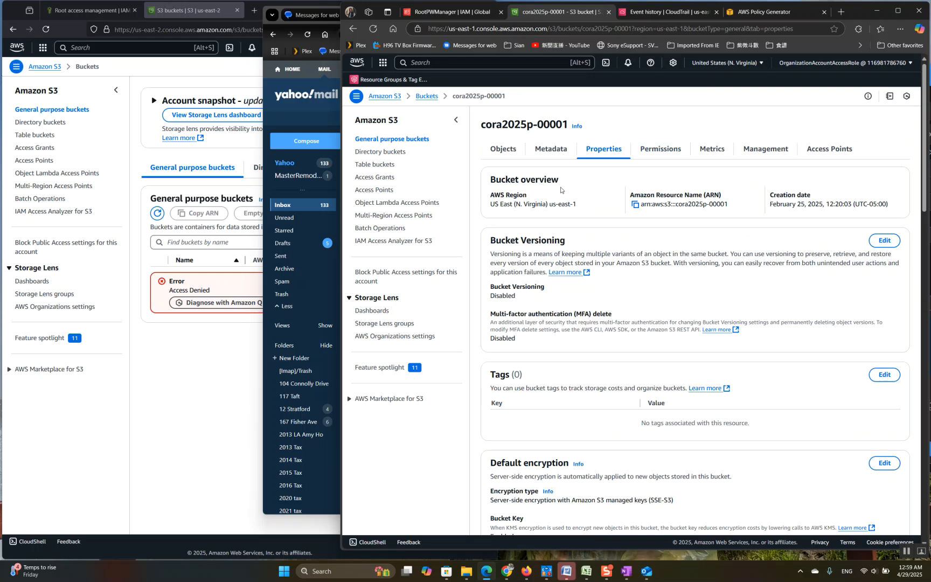
left_click(553, 153)
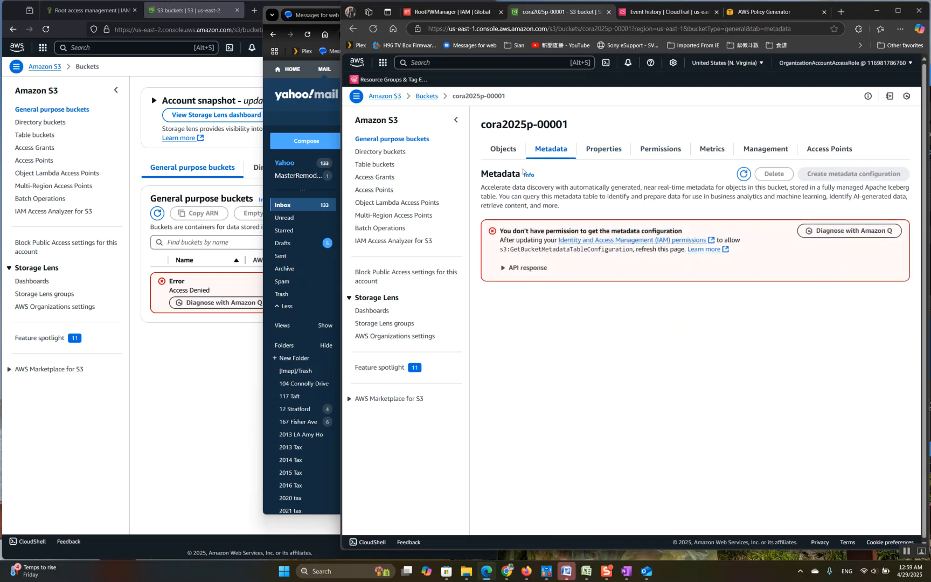
left_click(498, 151)
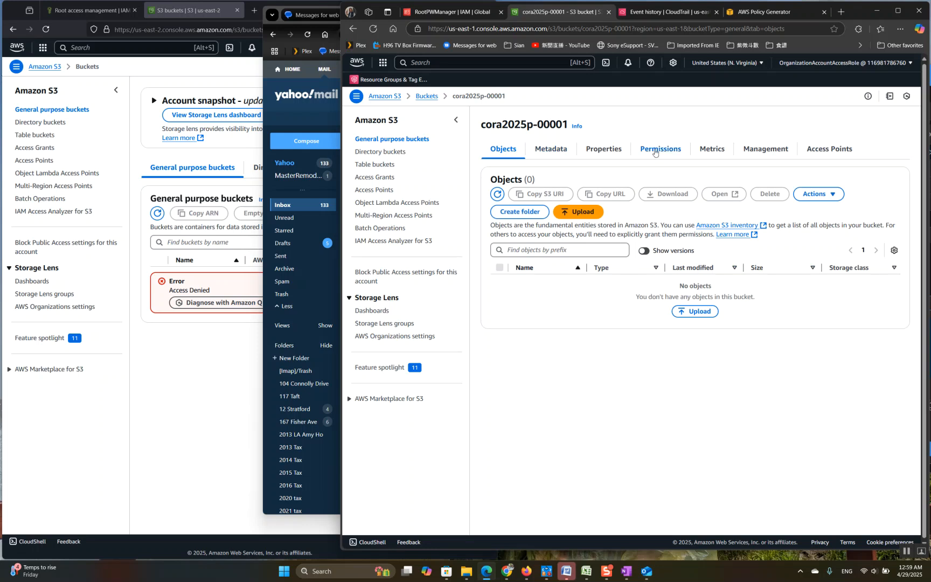
left_click(655, 153)
scroll(624, 433, "down", 3)
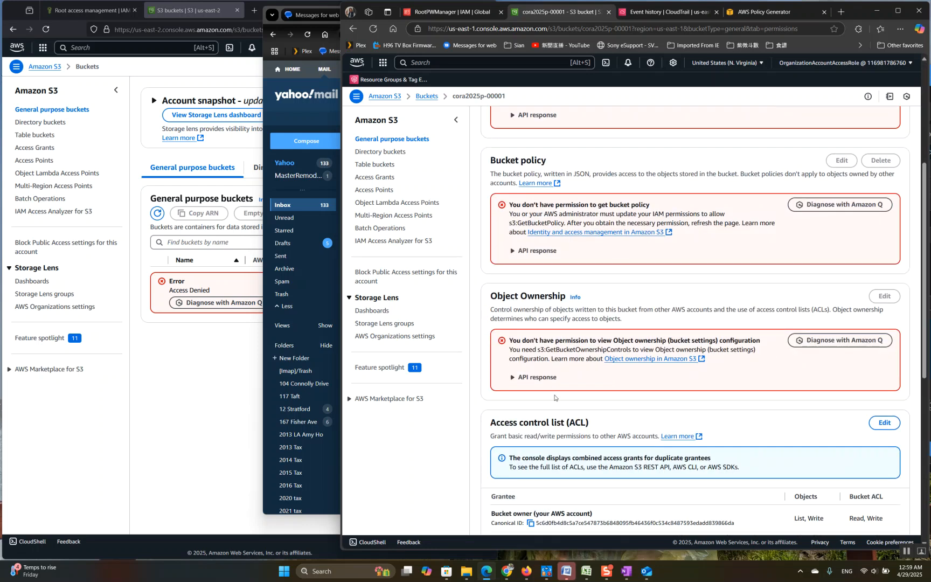
scroll(554, 398, "up", 4)
left_click(617, 150)
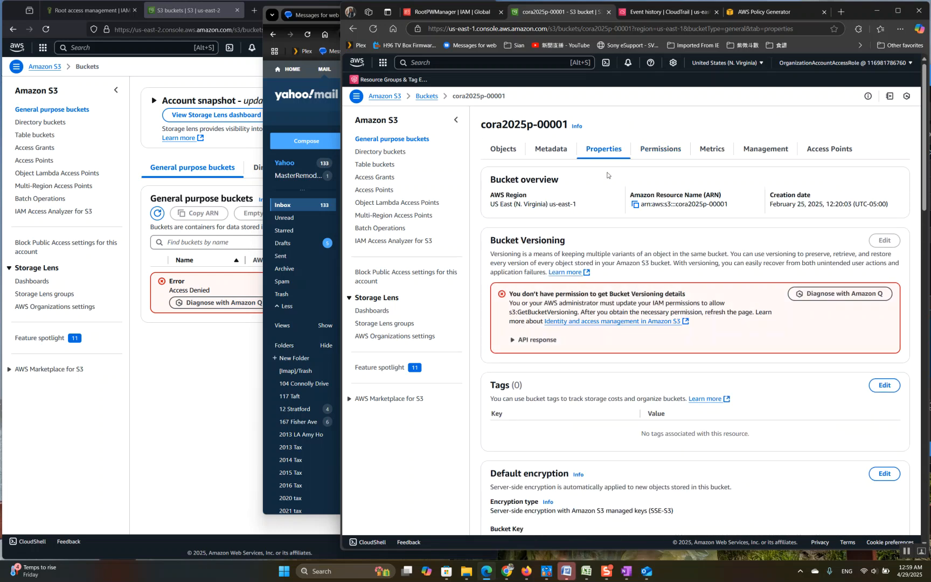
scroll(581, 431, "down", 4)
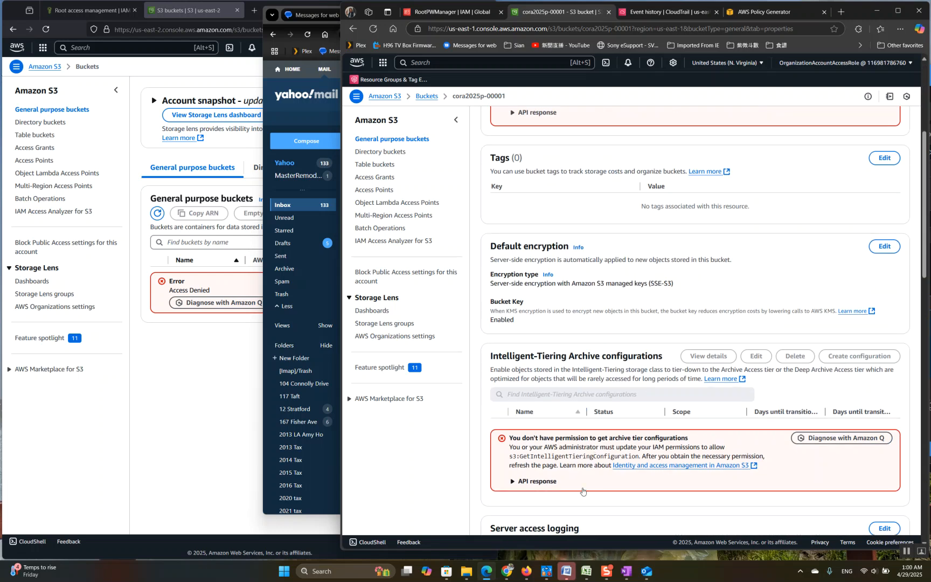
scroll(634, 290, "up", 4)
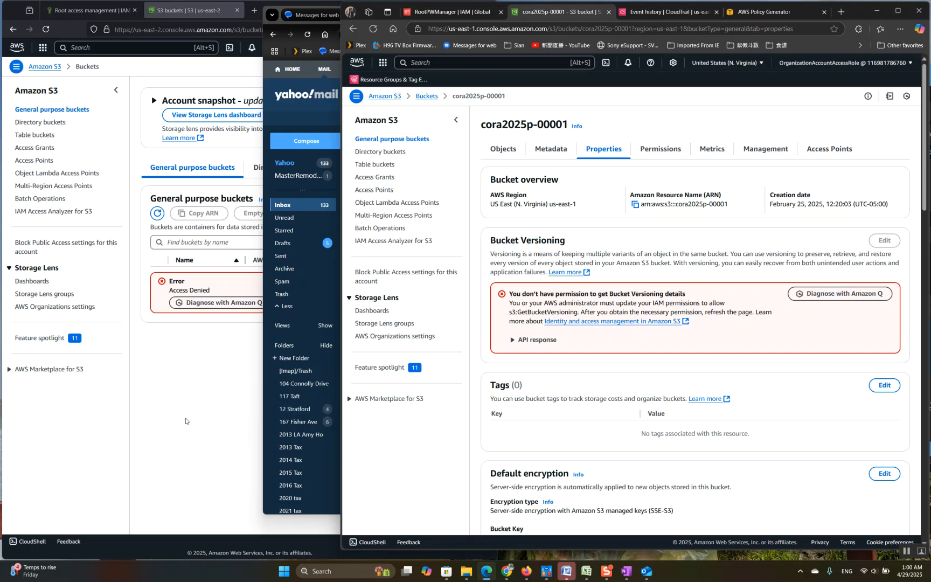
In the RootPWManager console's Root access management page, start a privileged action on Cora2025Prod and select Delete S3 bucket policy
left_click(259, 349)
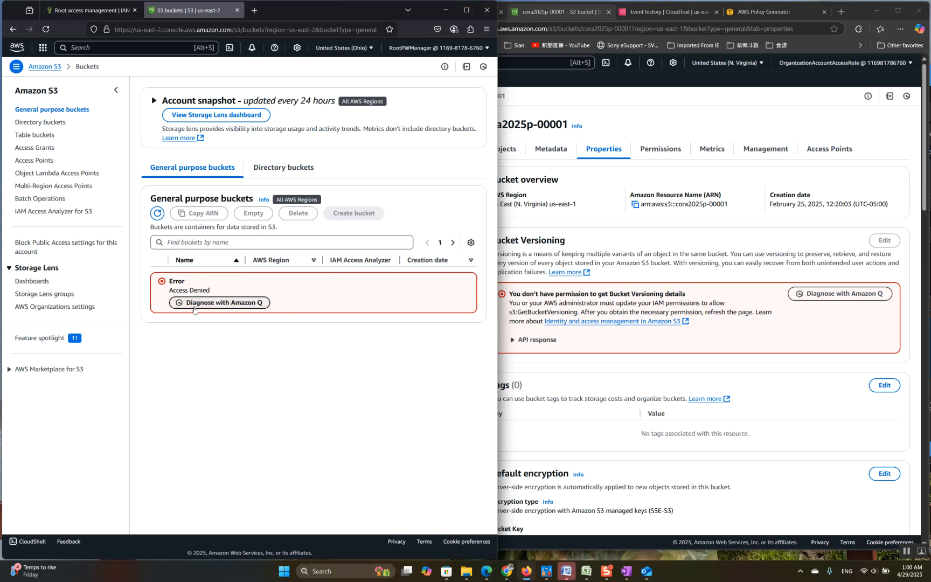
left_click(92, 12)
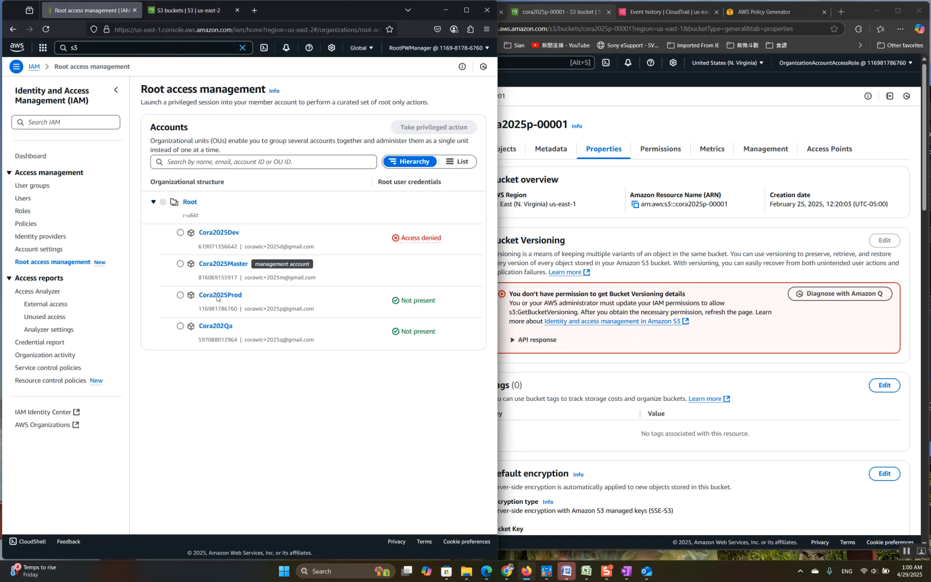
left_click(181, 296)
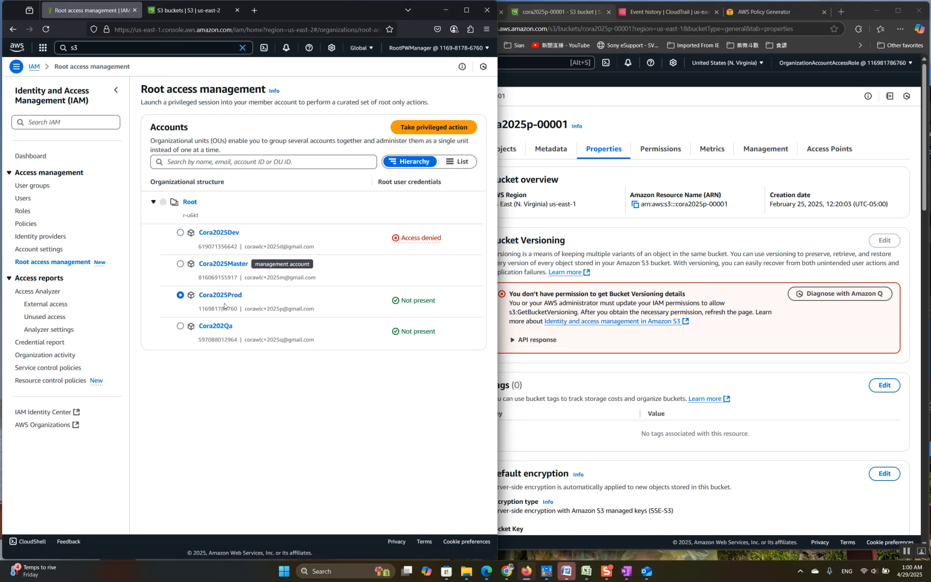
left_click(420, 130)
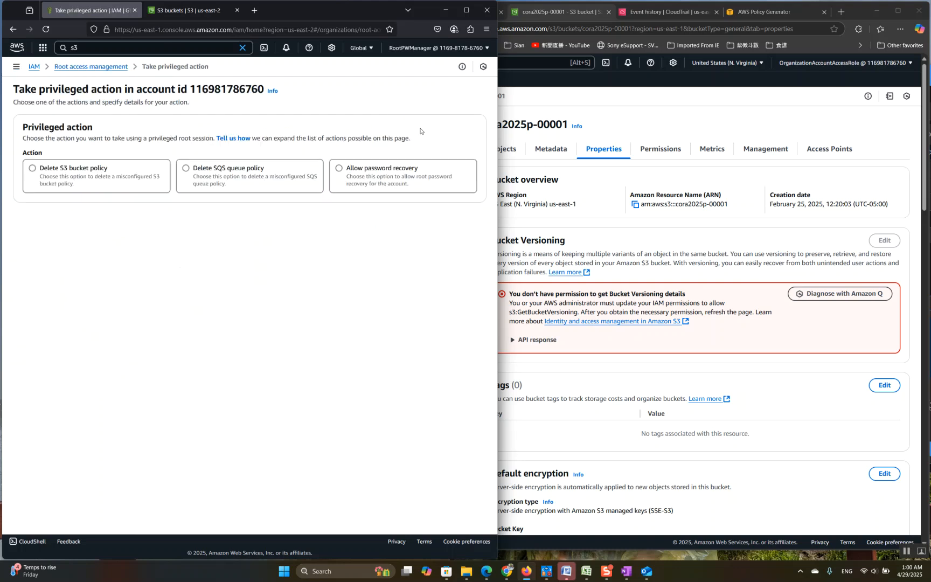
left_click(63, 173)
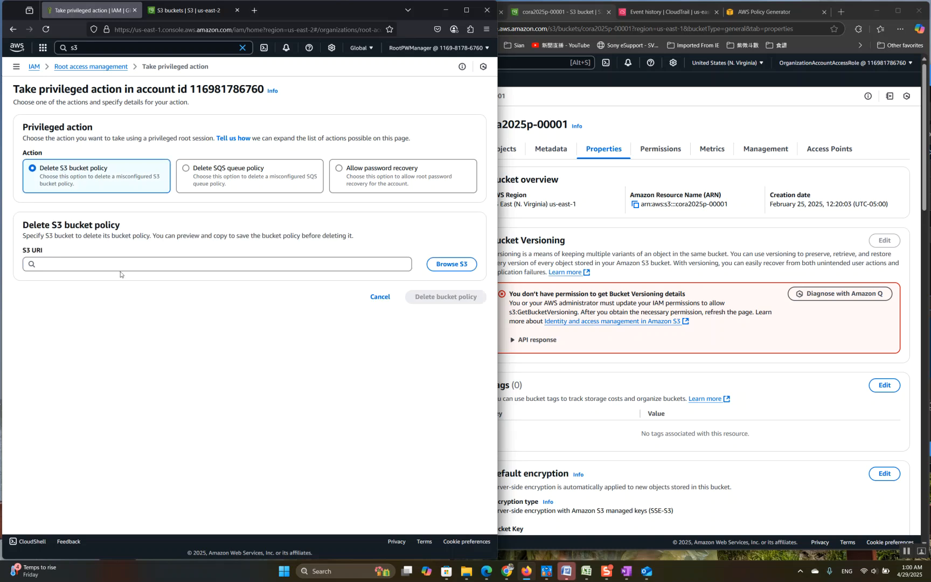
Browse the account's S3 buckets and choose cora2025p-00001 as the bucket for the policy deletion
left_click(102, 264)
left_click(454, 265)
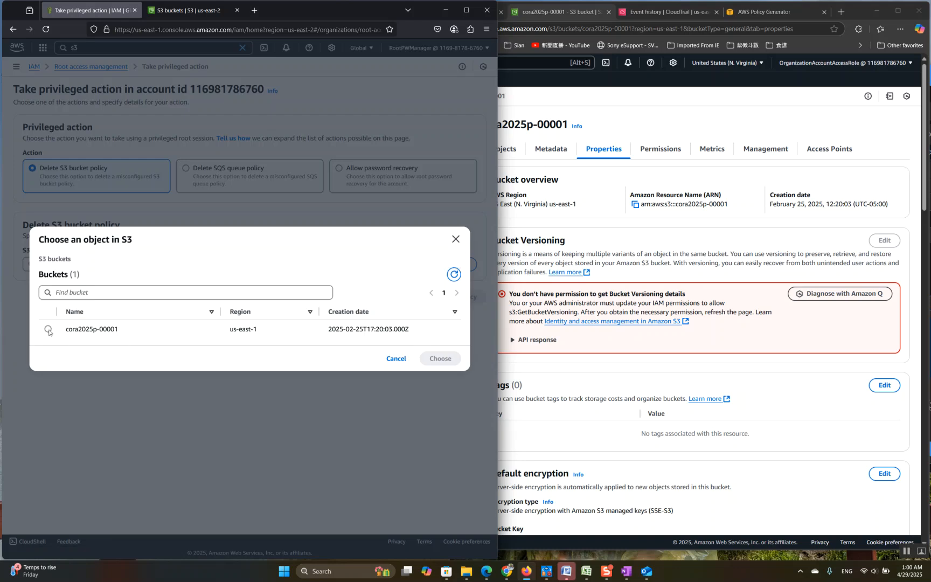
left_click(48, 329)
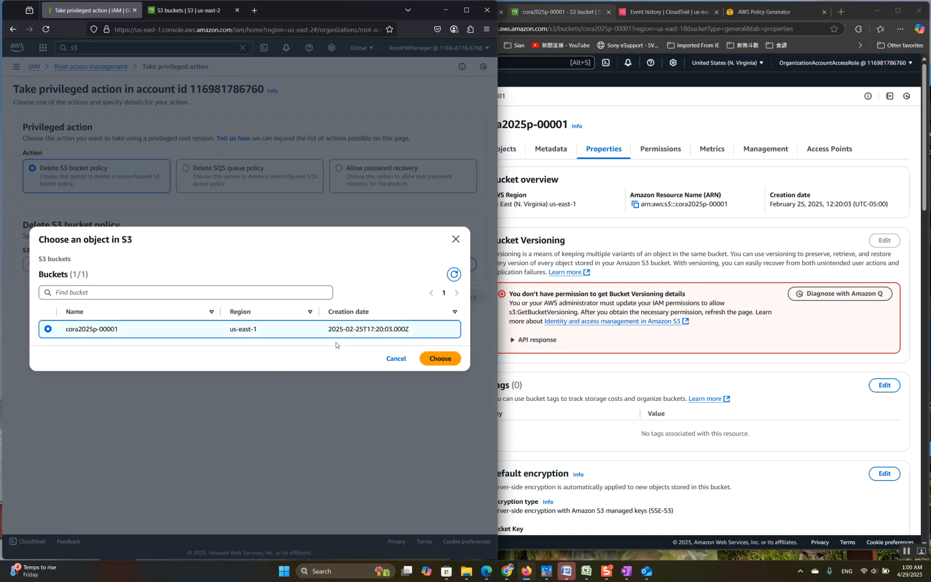
left_click(442, 364)
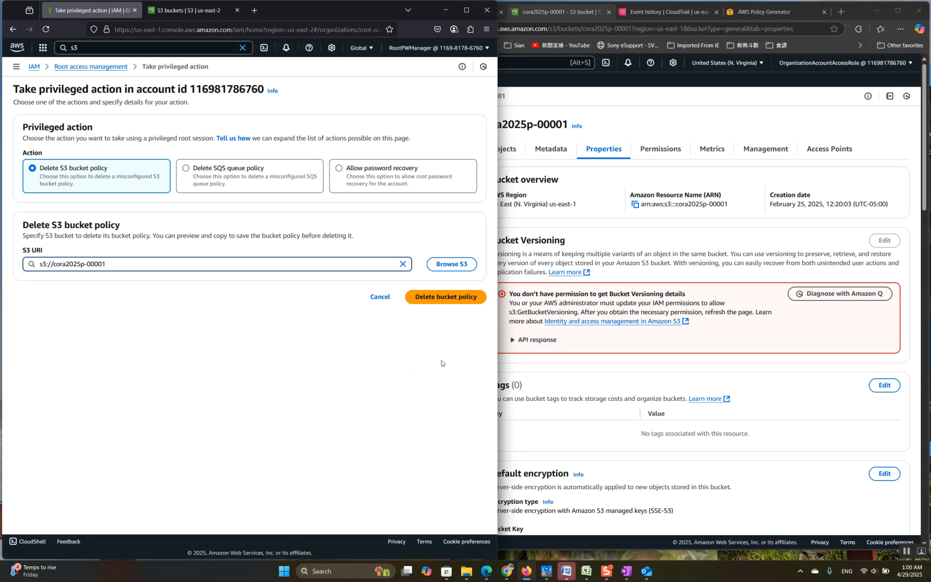
Start deleting the bucket policy, expand its preview in the confirmation dialog and copy the entire policy text
left_click(431, 303)
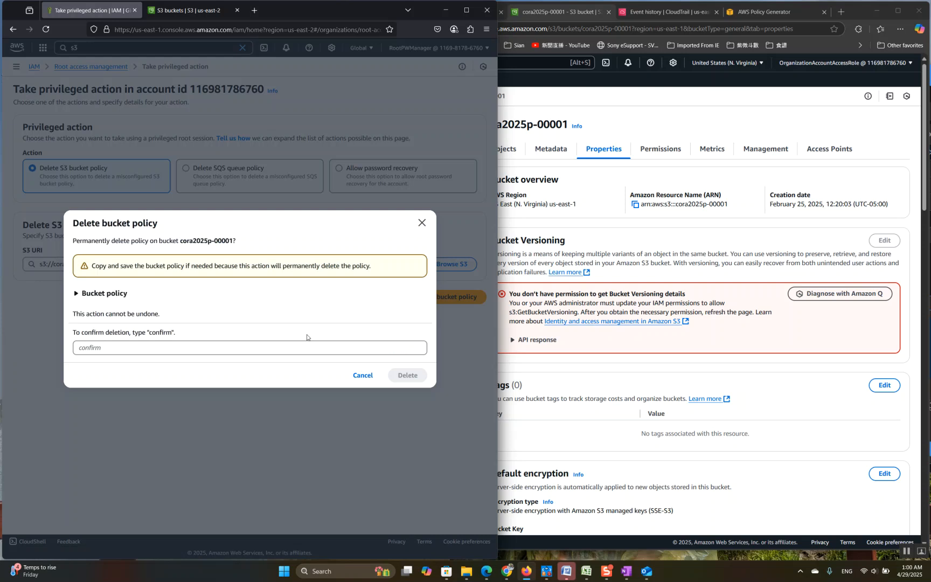
left_click(76, 294)
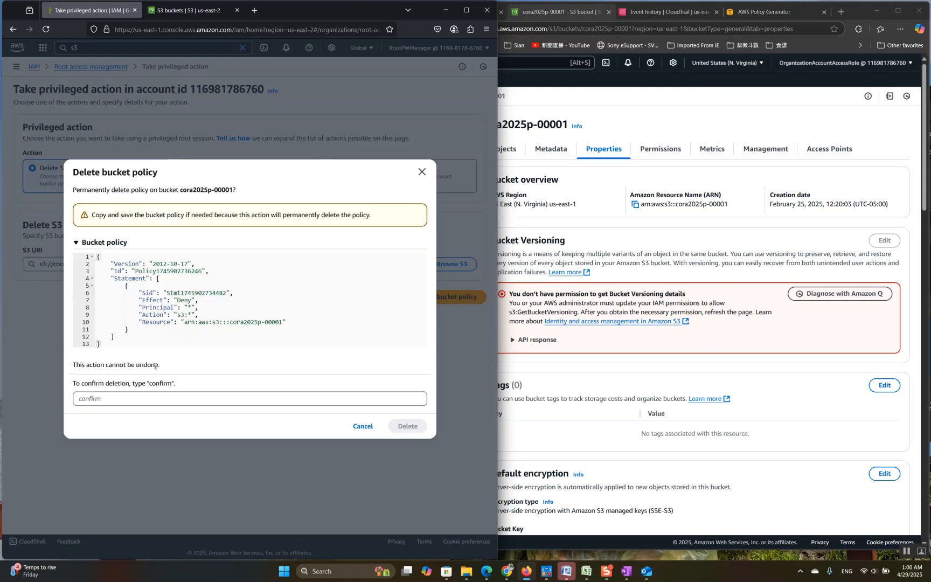
left_click(207, 327)
key("ctrl+a")
key("ctrl+c")
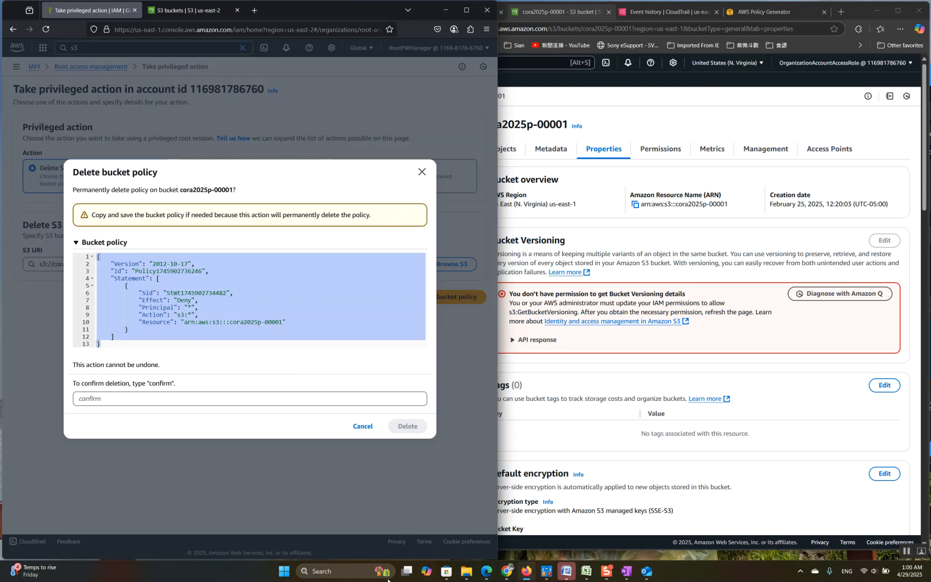
Switch to Notepad, paste the copied bucket policy as a backup, and move the window clear of the deletion dialog
left_click(334, 570)
type("note")
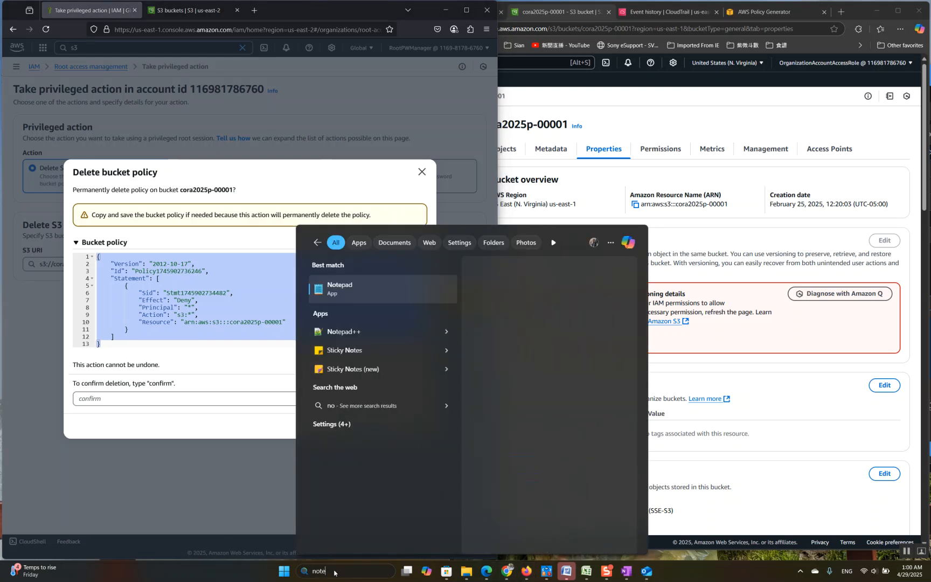
left_click(382, 286)
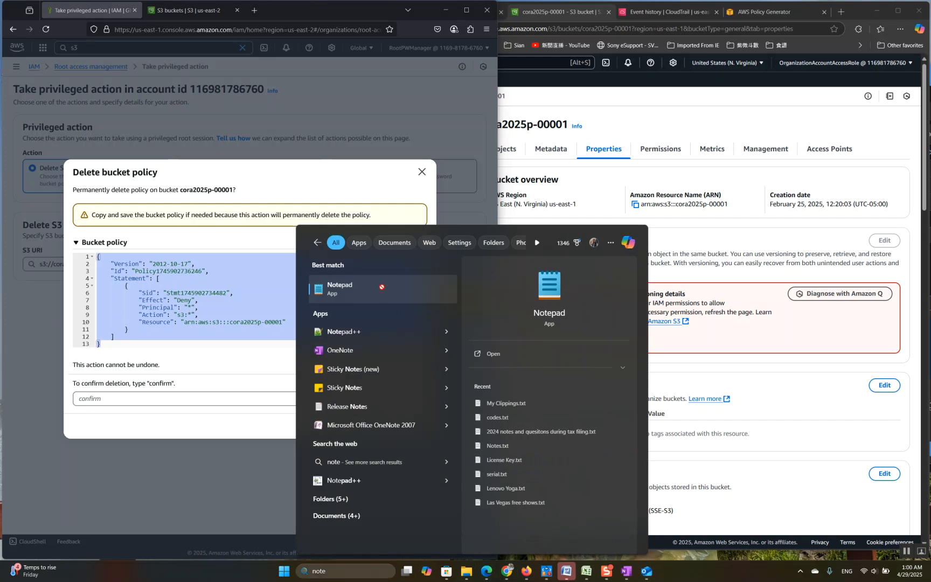
left_click(352, 284)
left_click(487, 51)
key("ctrl+v")
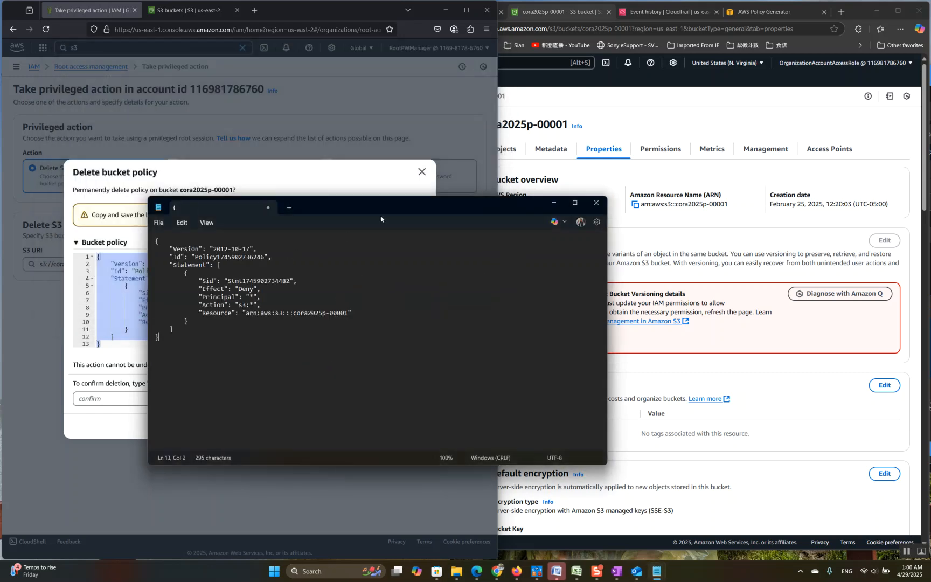
left_click_drag(406, 203, 653, 186)
Return to the AWS deletion dialog, enter "confirm", recheck the policy's principal, action and resource, and permanently delete the policy
left_click(190, 371)
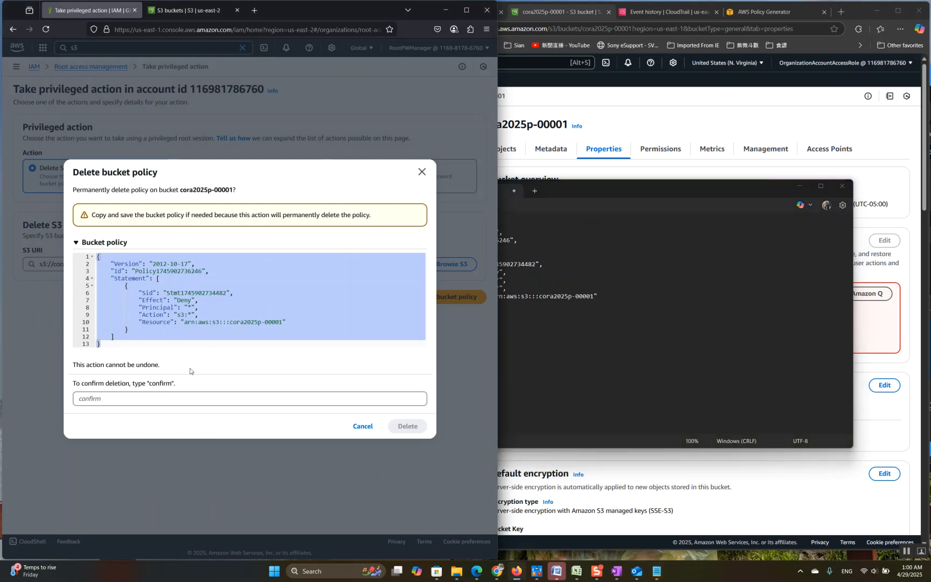
left_click(159, 393)
type("c")
key("BackSpace")
type("confirm")
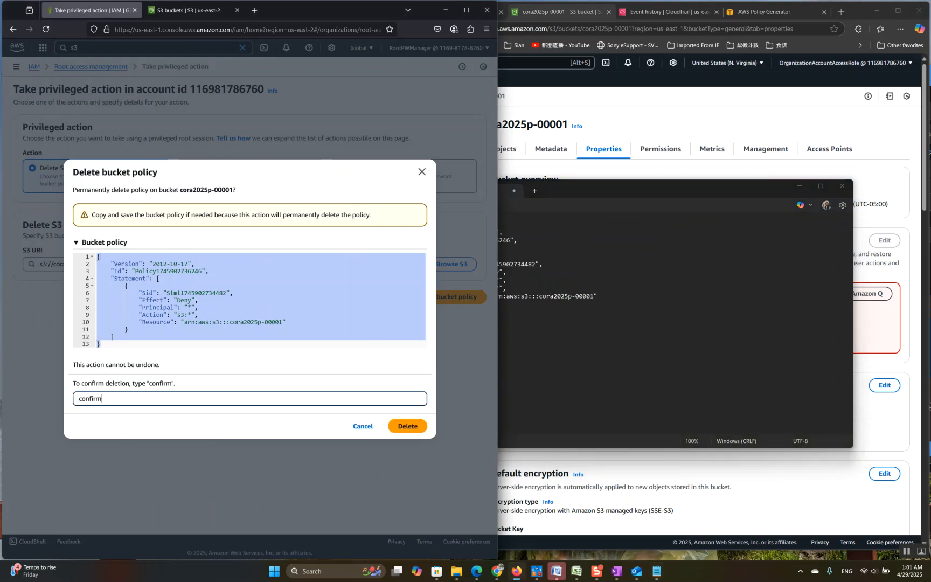
left_click(180, 311)
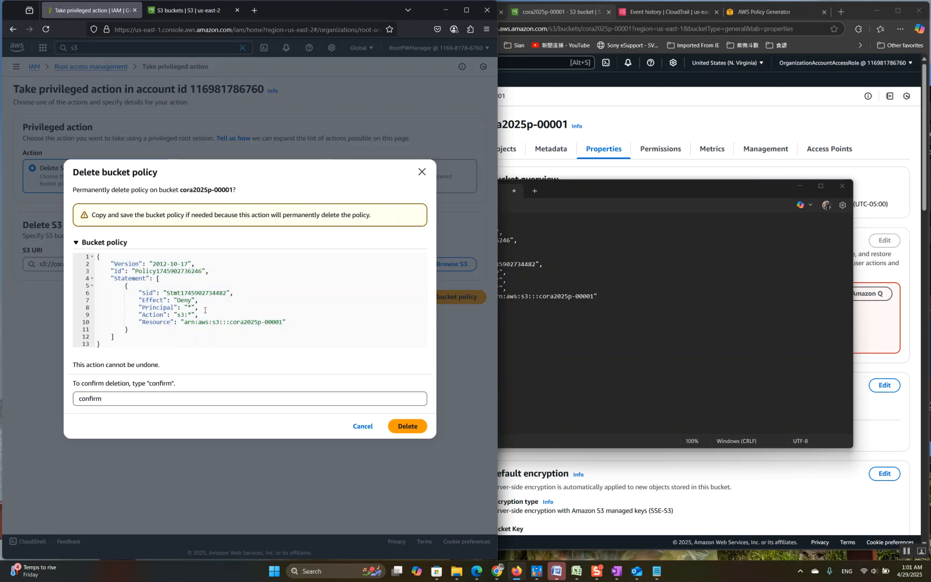
left_click_drag(190, 309, 284, 328)
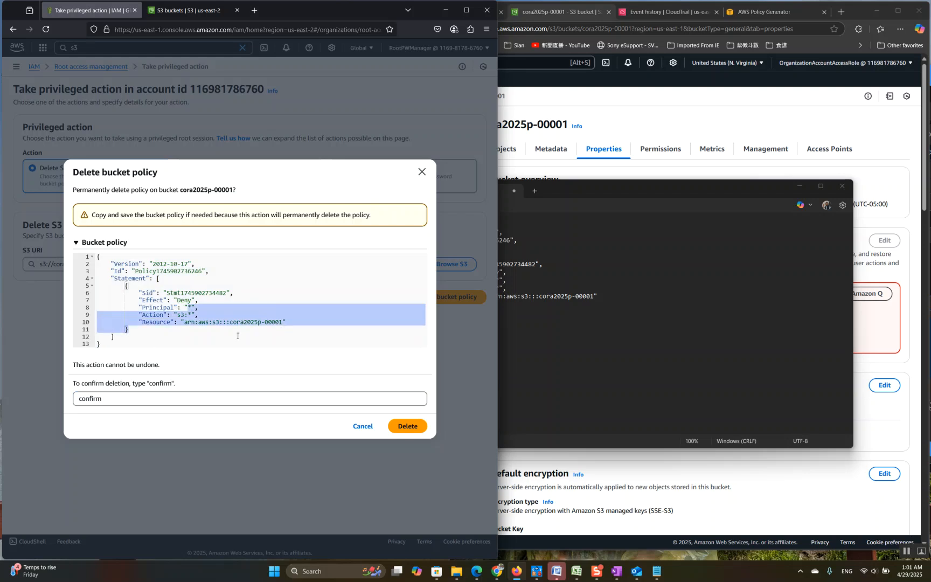
left_click(114, 399)
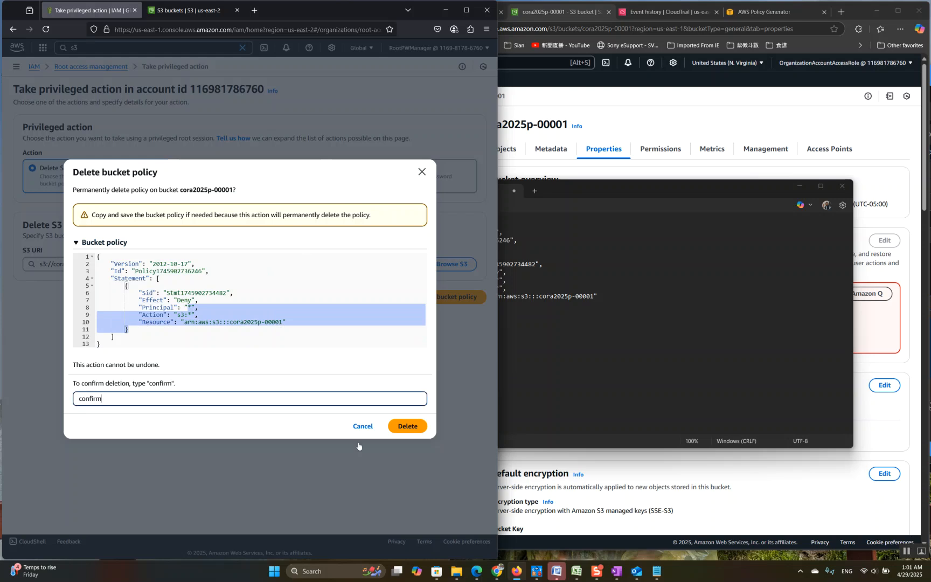
left_click(405, 427)
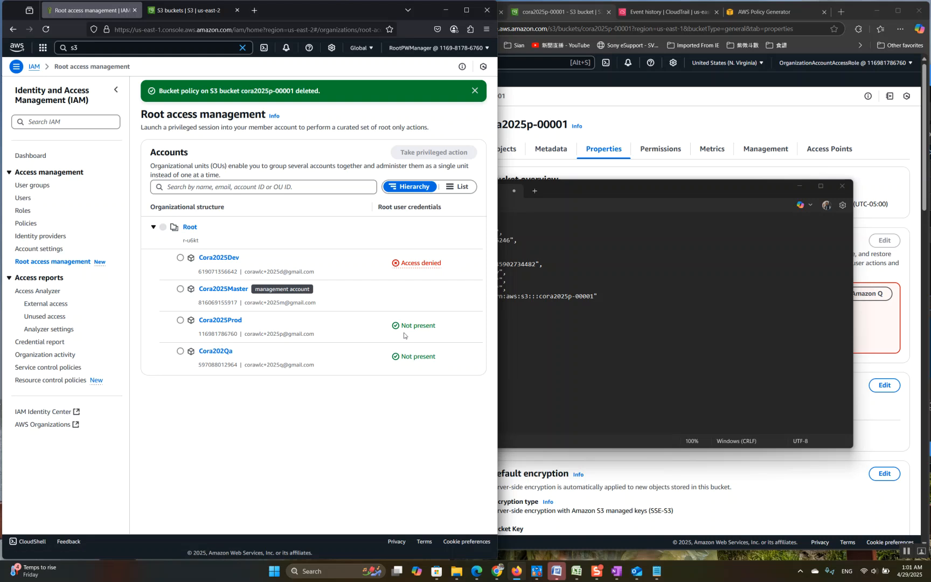
Recheck the S3 bucket list as RootPWManager, and reload cora2025p-00001 in the other browser window to inspect its bucket policy
left_click(183, 11)
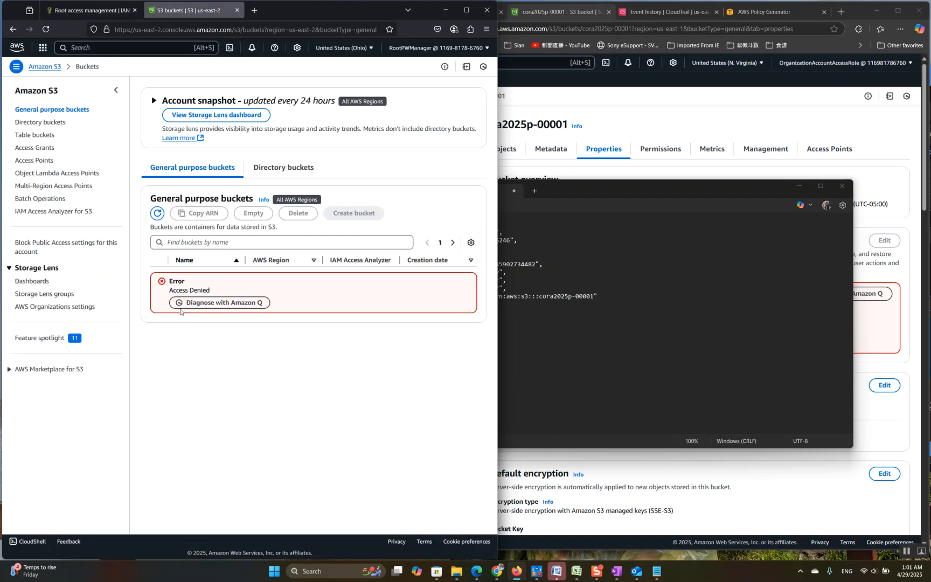
left_click(46, 29)
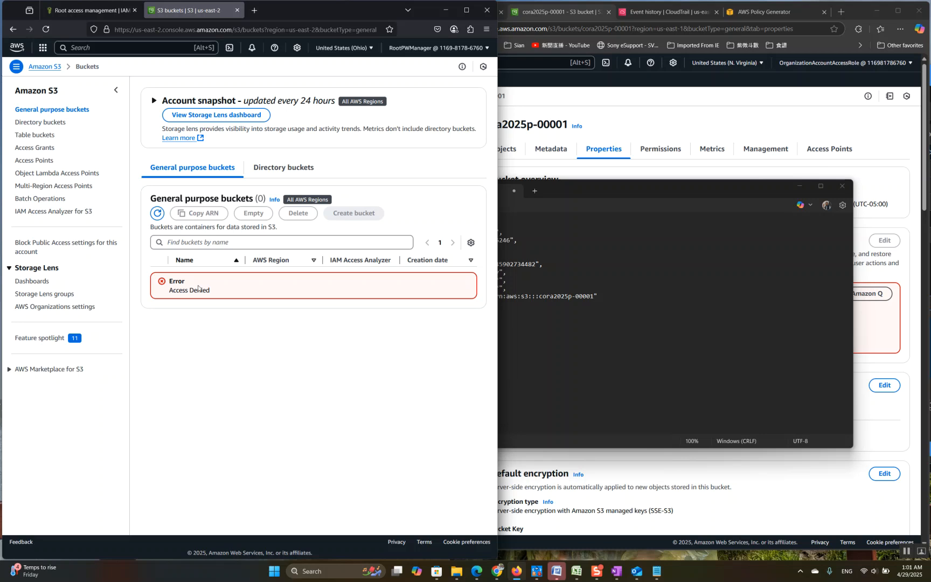
left_click(763, 120)
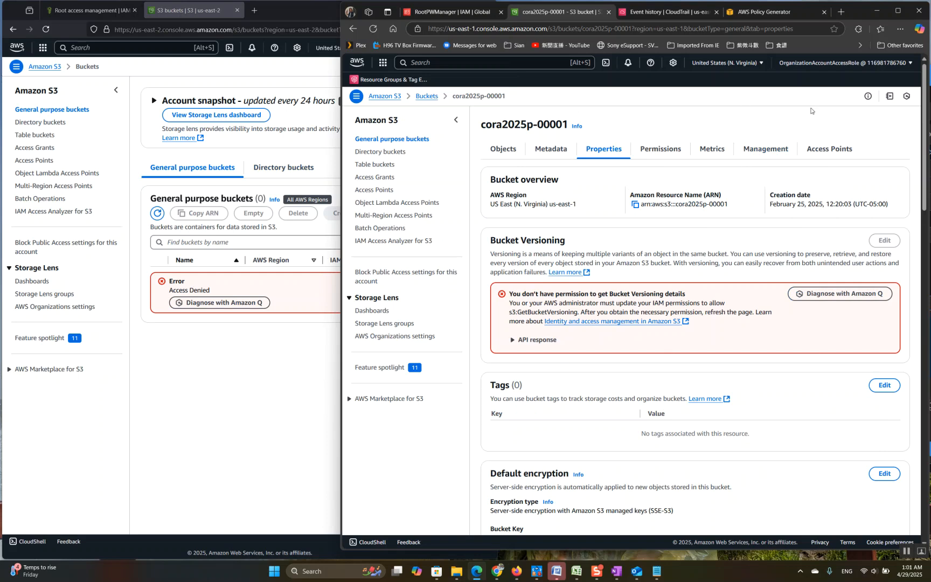
left_click(373, 28)
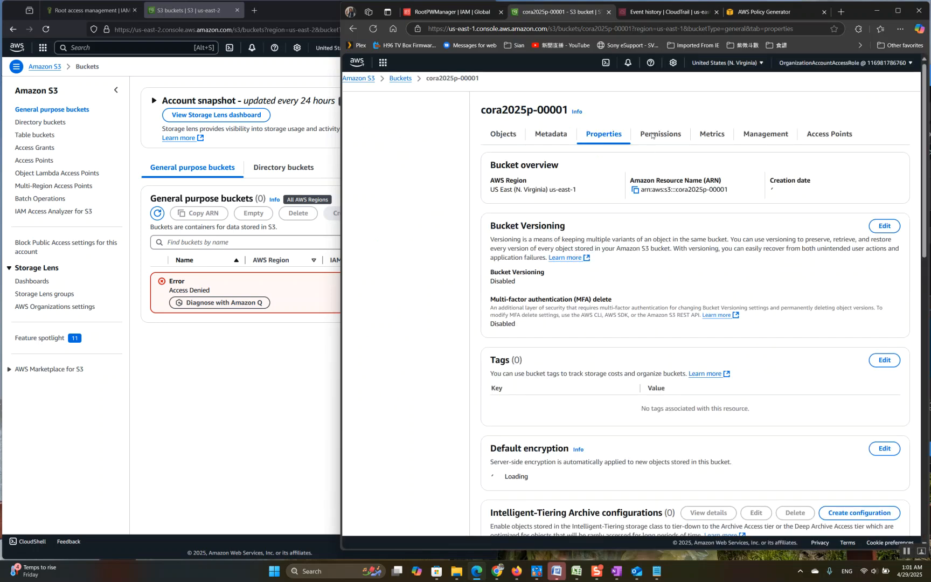
left_click(650, 136)
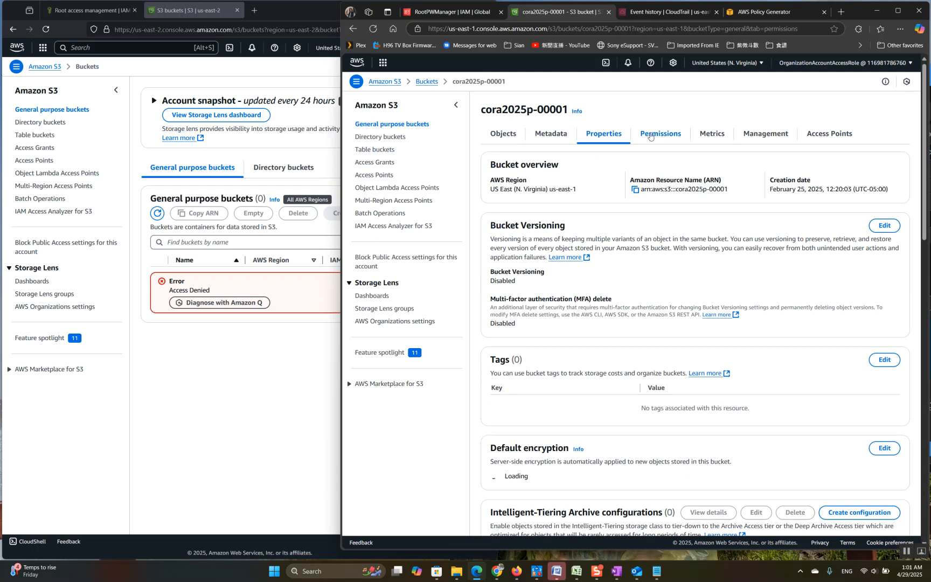
scroll(619, 360, "down", 3)
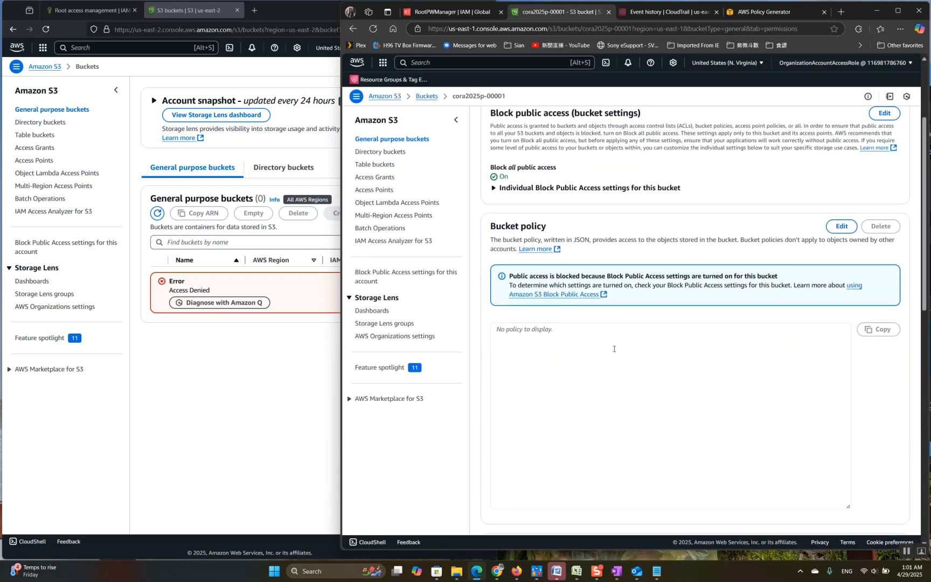
left_click(552, 352)
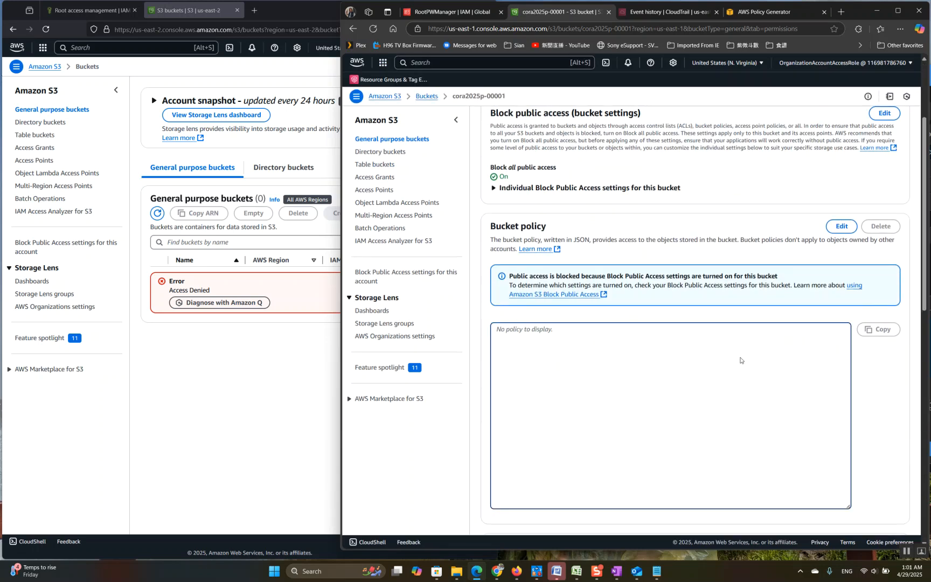
Copy the backed-up deny policy from Notepad, paste it as the bucket policy of cora2025p-00001 in the AWS console, and save it
left_click(656, 571)
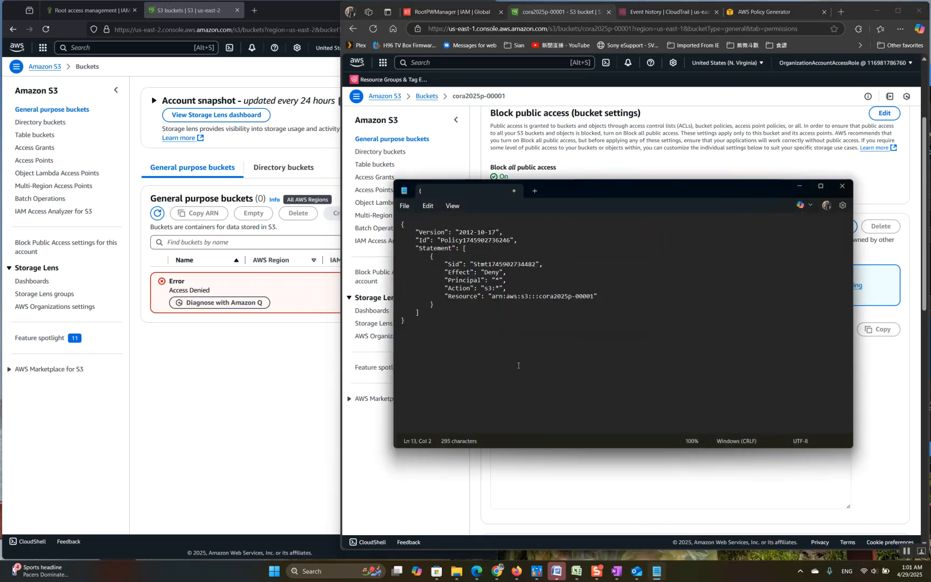
key("ctrl+a")
left_click(902, 416)
left_click(842, 226)
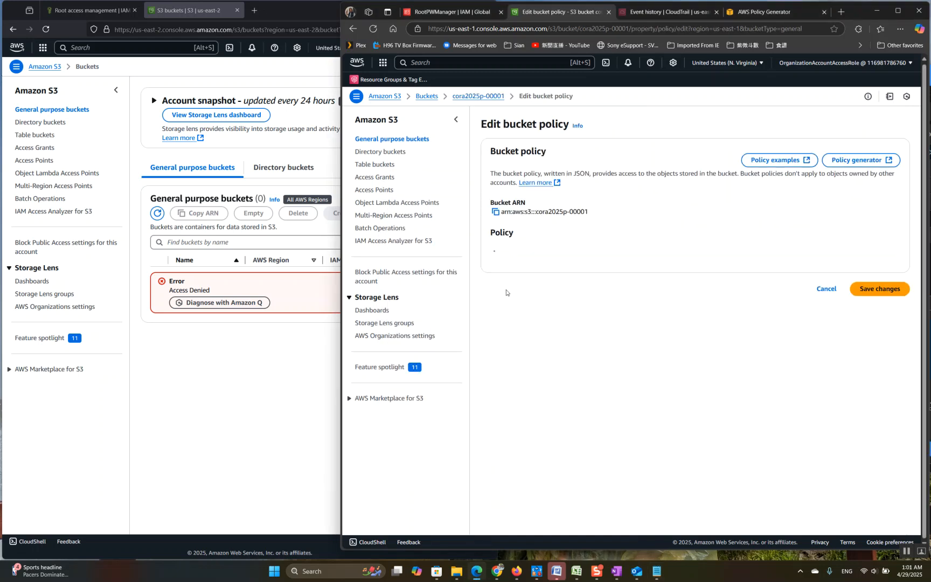
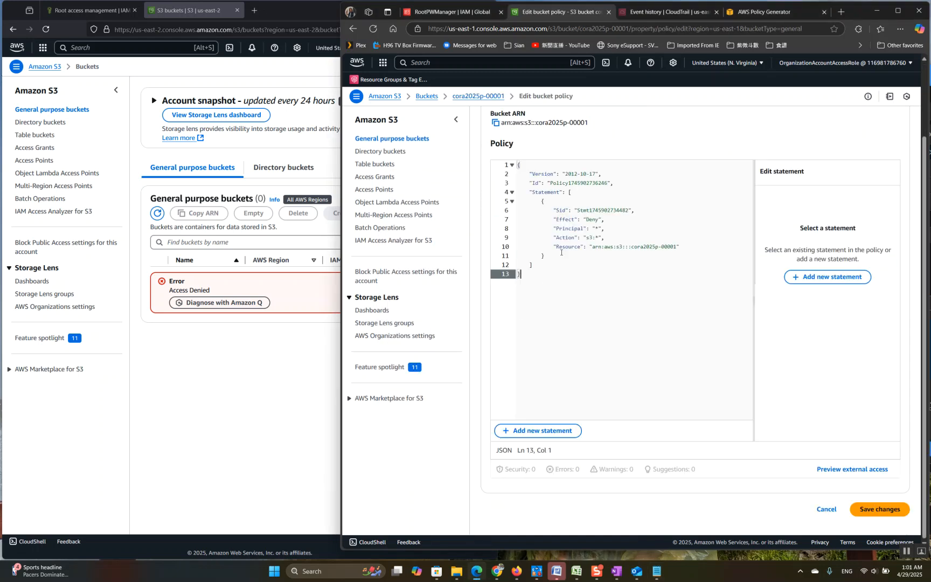
left_click(871, 509)
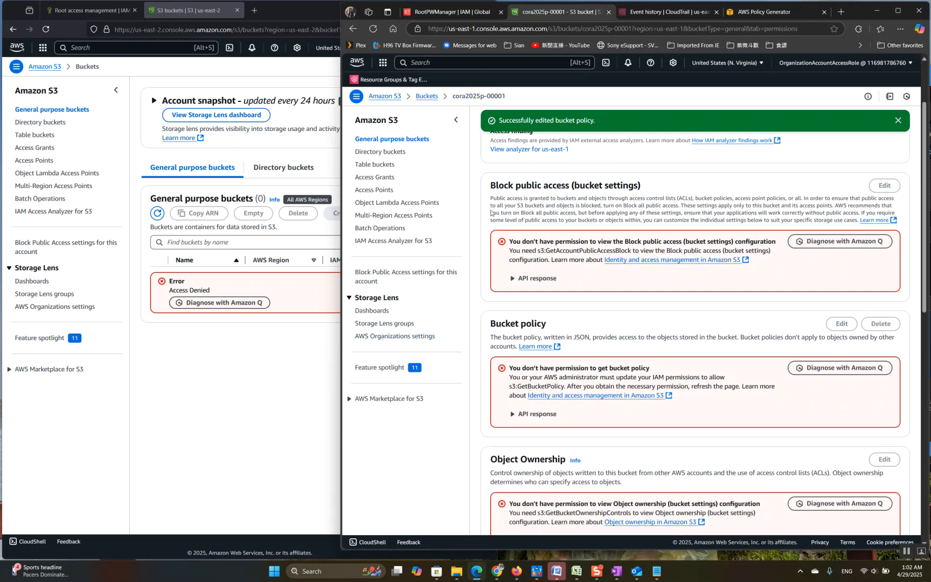
Reload the cora2025p-00001 bucket page and check access to its properties and metadata
left_click(372, 29)
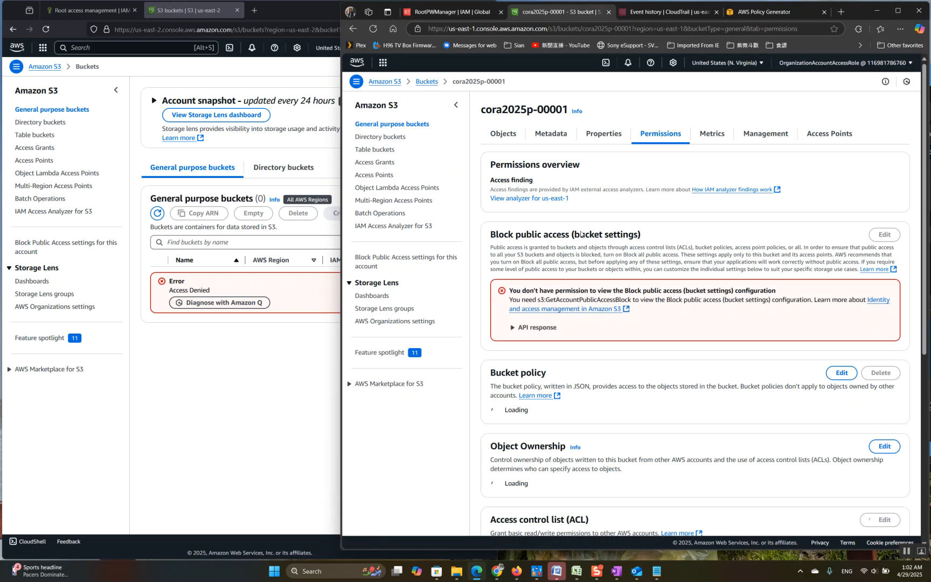
left_click(601, 150)
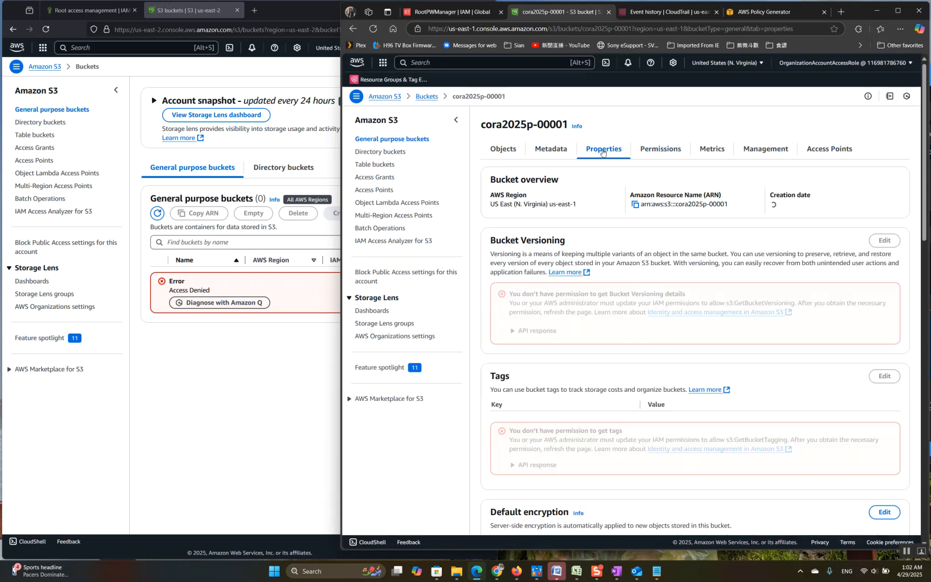
left_click(555, 154)
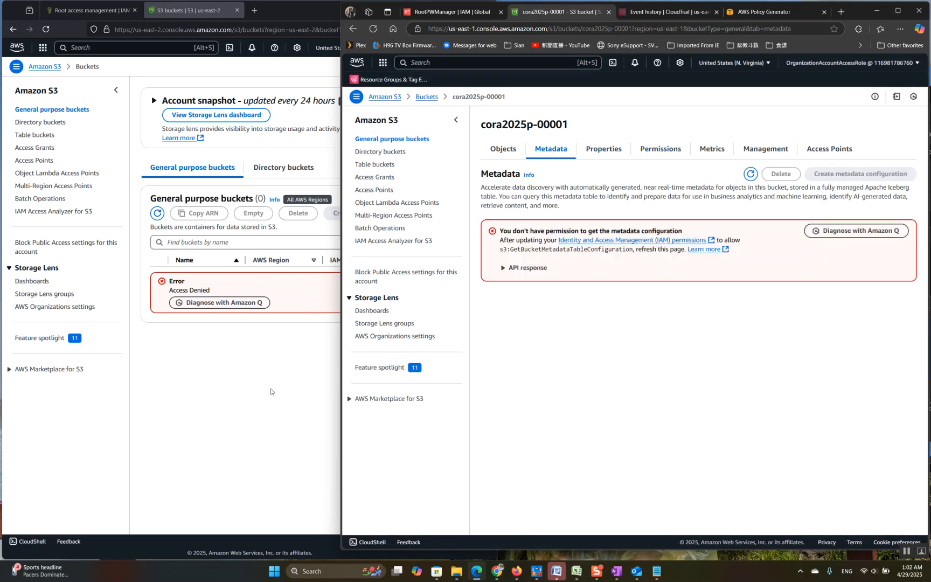
Switch to the RootPWManager browser window and start a privileged Delete S3 bucket policy action for the Cora2025Prod account in root access management
left_click(271, 359)
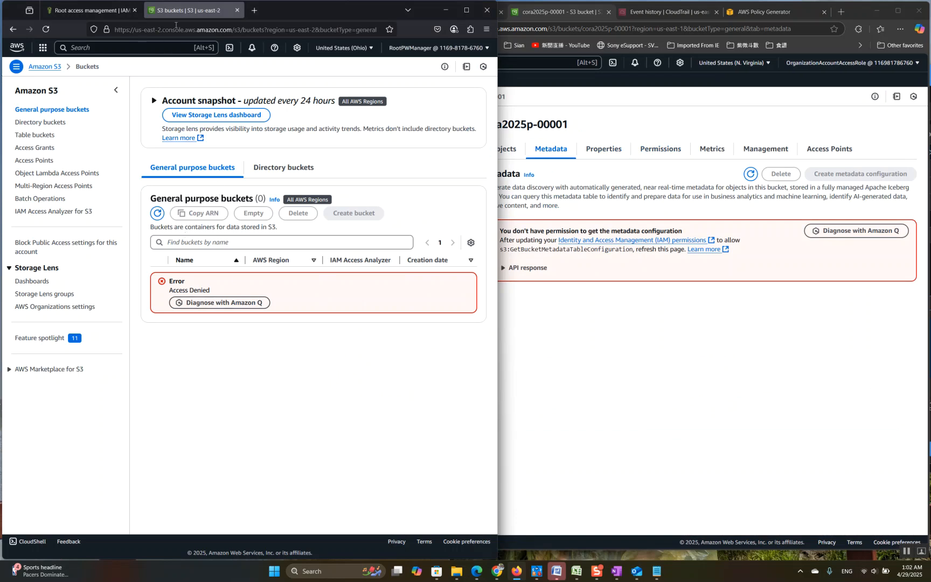
left_click(91, 11)
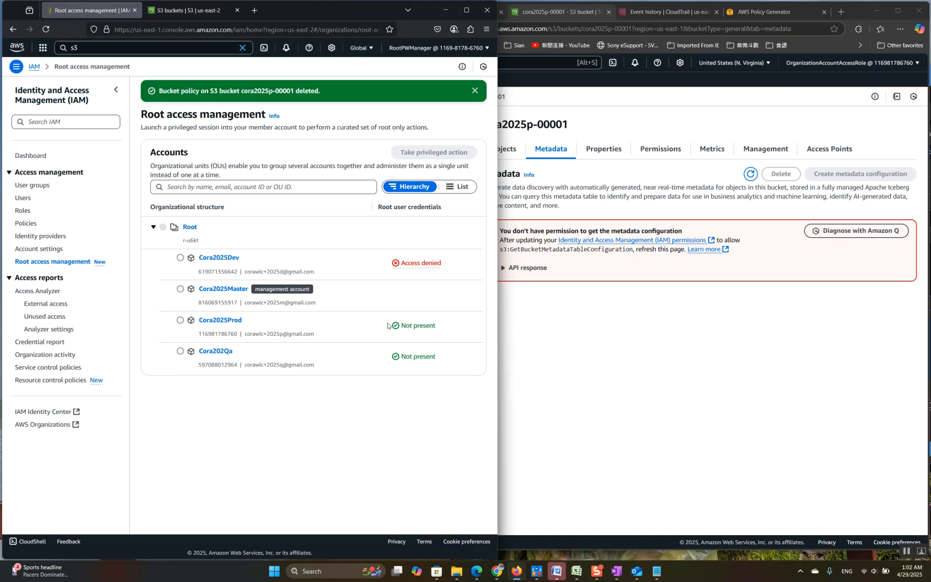
left_click(181, 321)
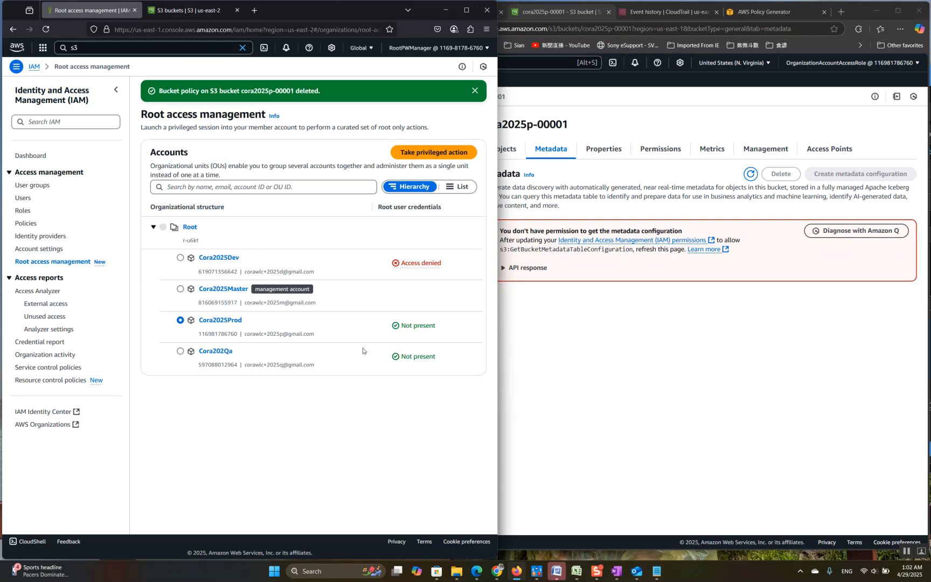
left_click(443, 153)
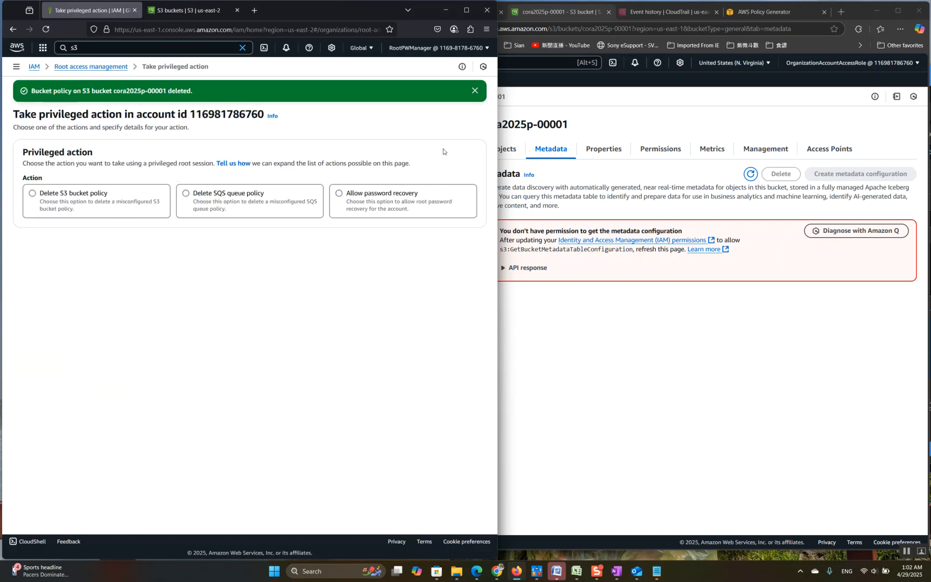
left_click(33, 194)
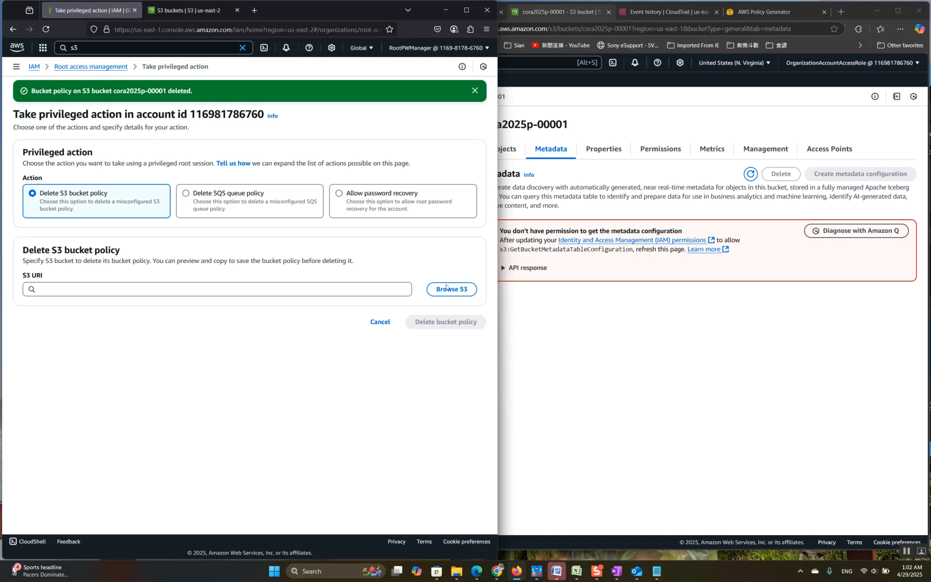
Browse the S3 buckets of the account and choose cora2025p-00001 as the target bucket
left_click(447, 289)
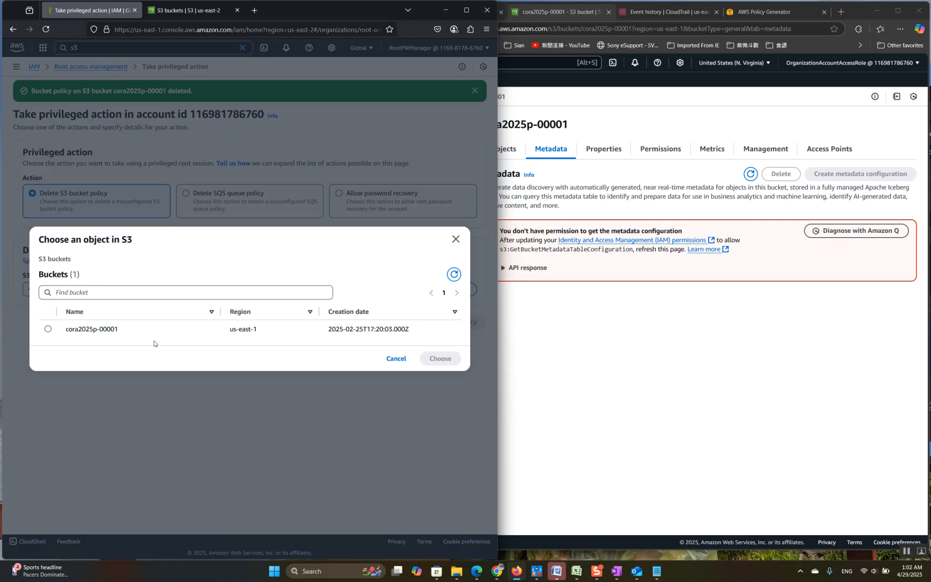
left_click(48, 329)
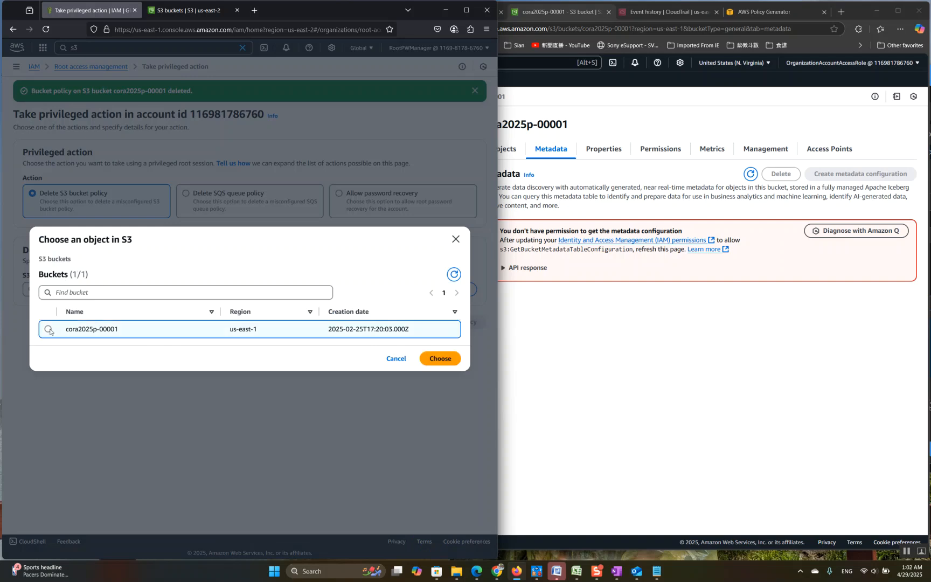
left_click(435, 360)
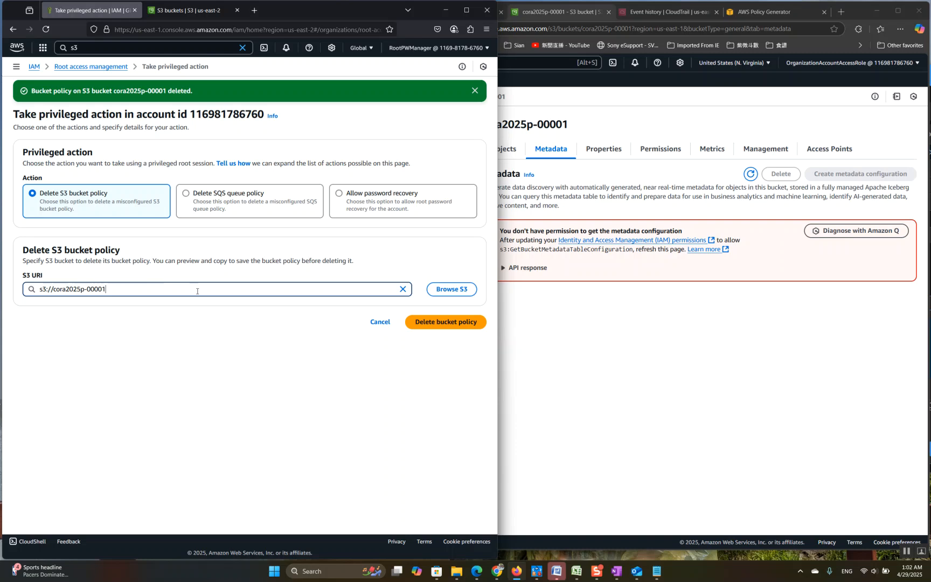
Preview the bucket policy in the deletion dialog, enter "confirm", and permanently delete the policy
left_click(431, 323)
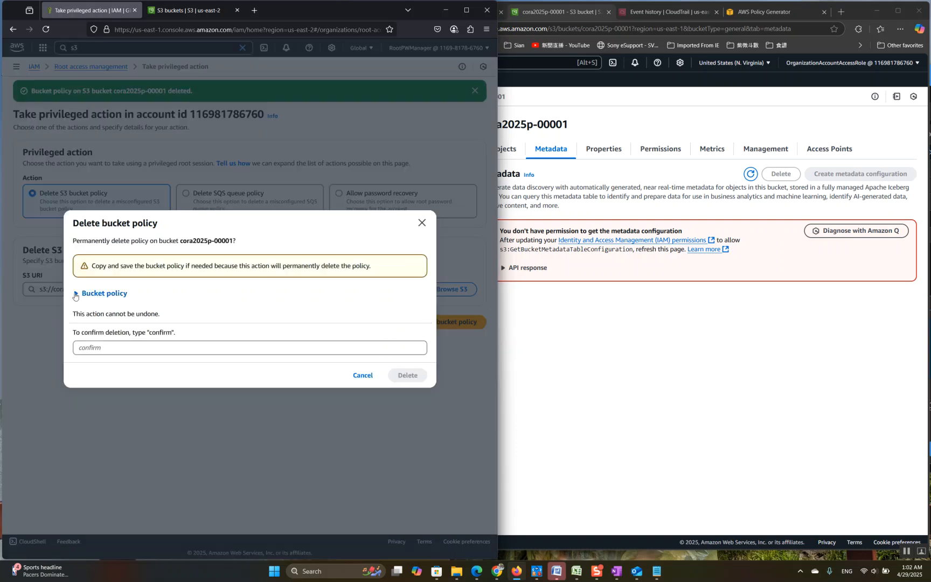
left_click(76, 294)
left_click(103, 398)
type("con")
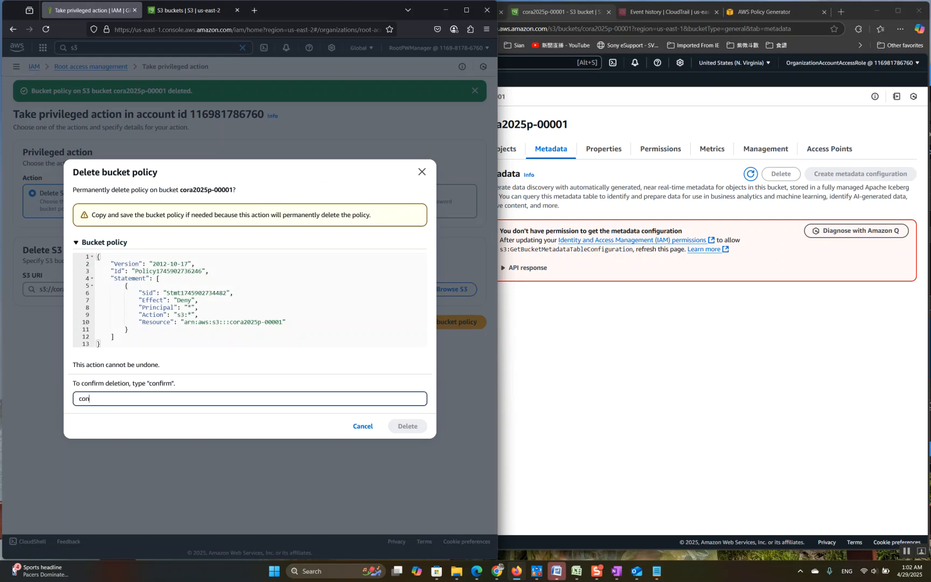
type("firm")
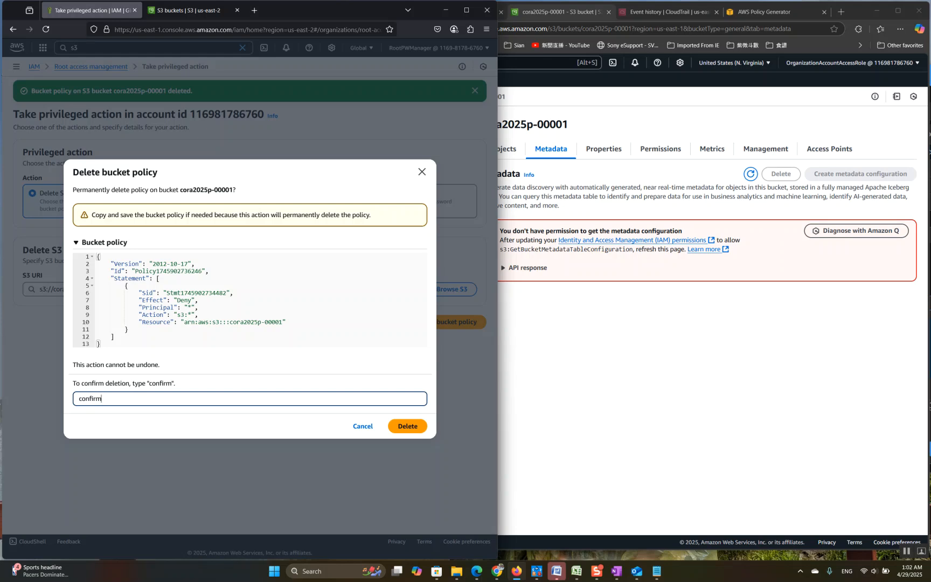
left_click(400, 427)
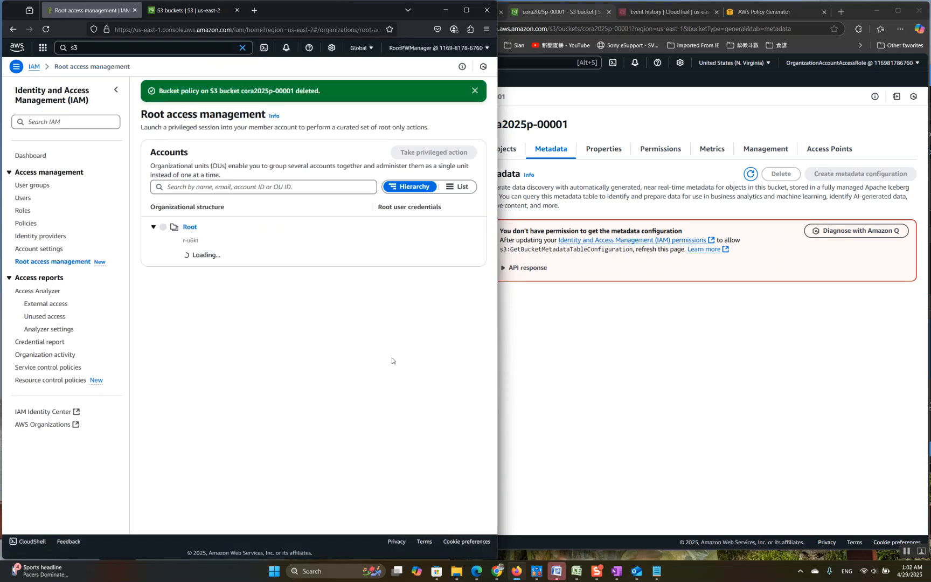
left_click(672, 300)
left_click(218, 427)
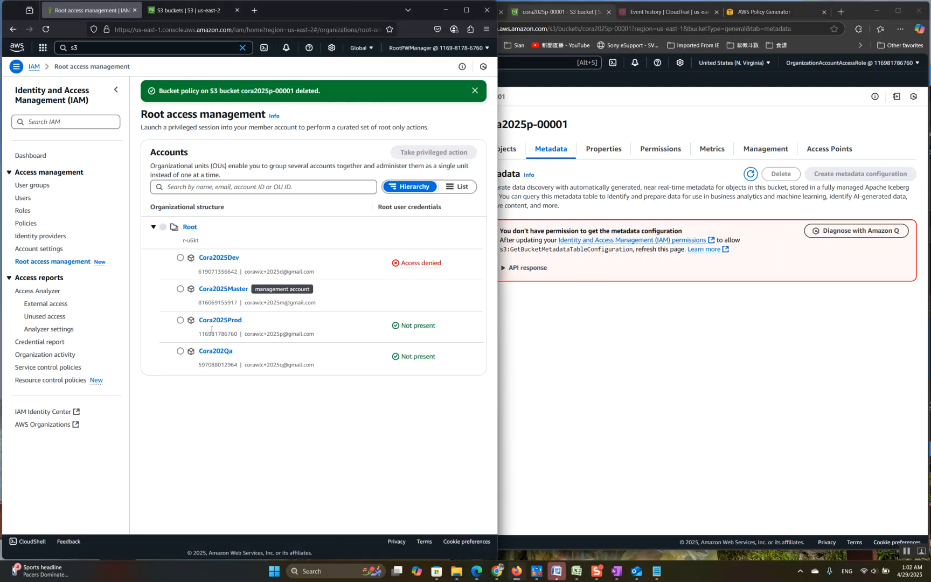
Start another privileged Delete S3 bucket policy action on Cora2025Prod and choose the cora2025p-00001 bucket again
left_click(180, 321)
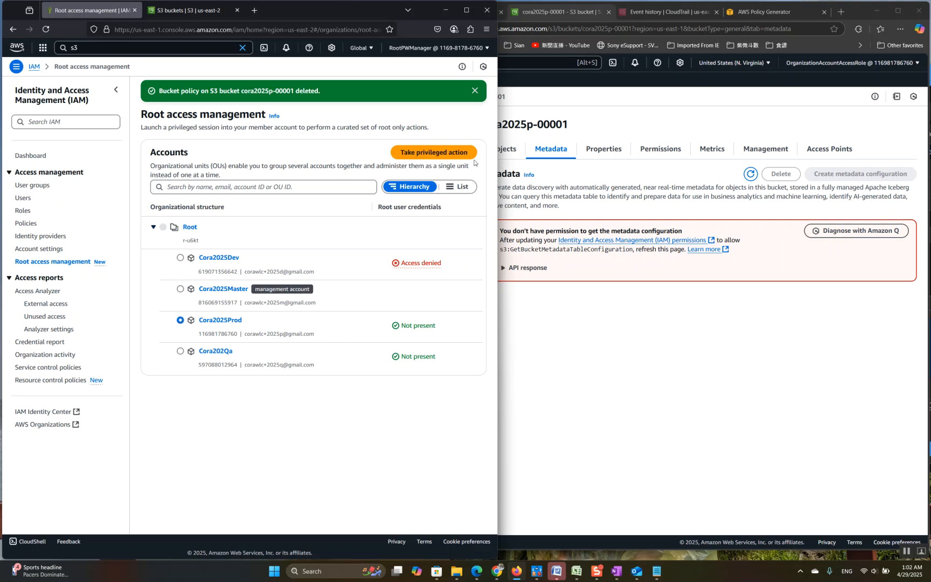
left_click(449, 155)
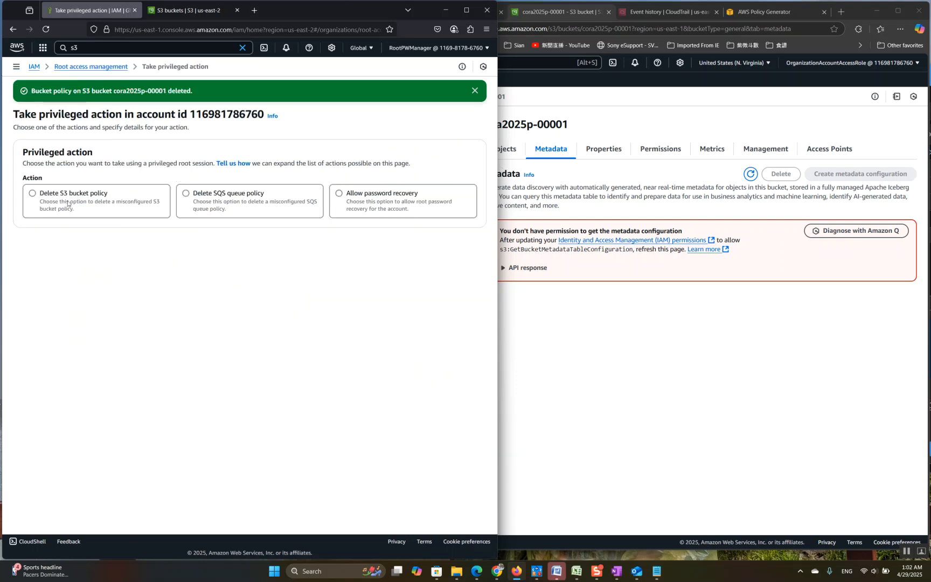
left_click(68, 200)
left_click(445, 290)
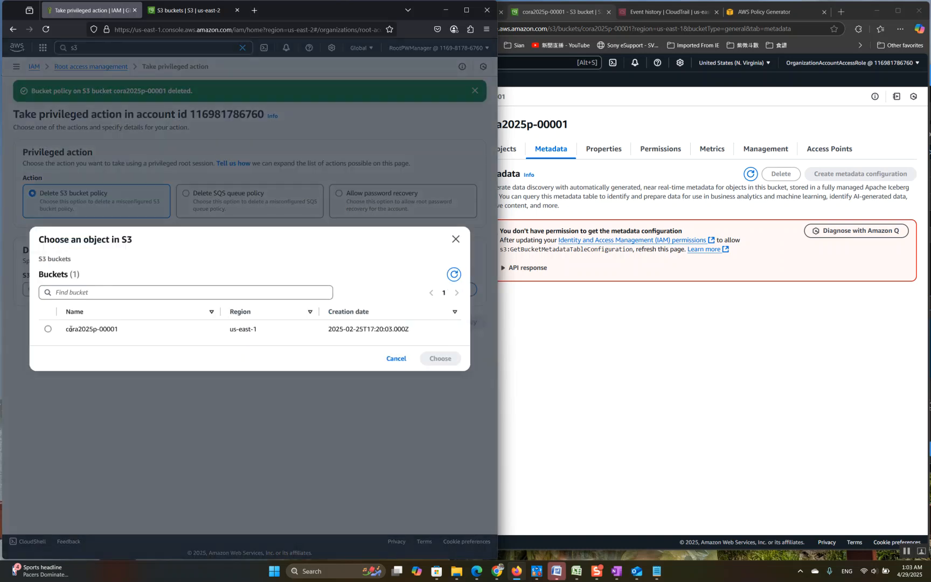
left_click(47, 328)
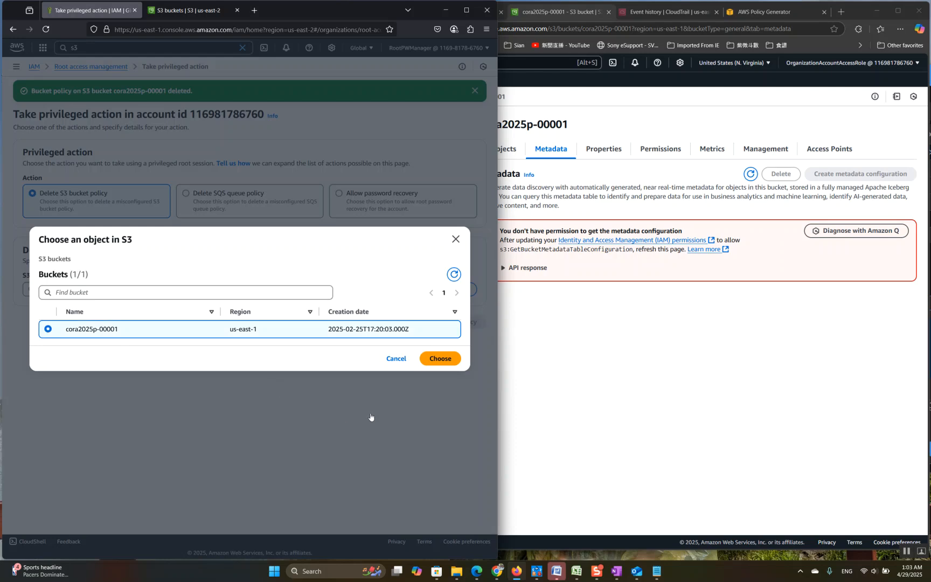
left_click(437, 362)
Open the delete dialog for the cora2025p-00001 bucket policy, expand the policy preview, enter "confirm", and delete the policy
left_click(452, 322)
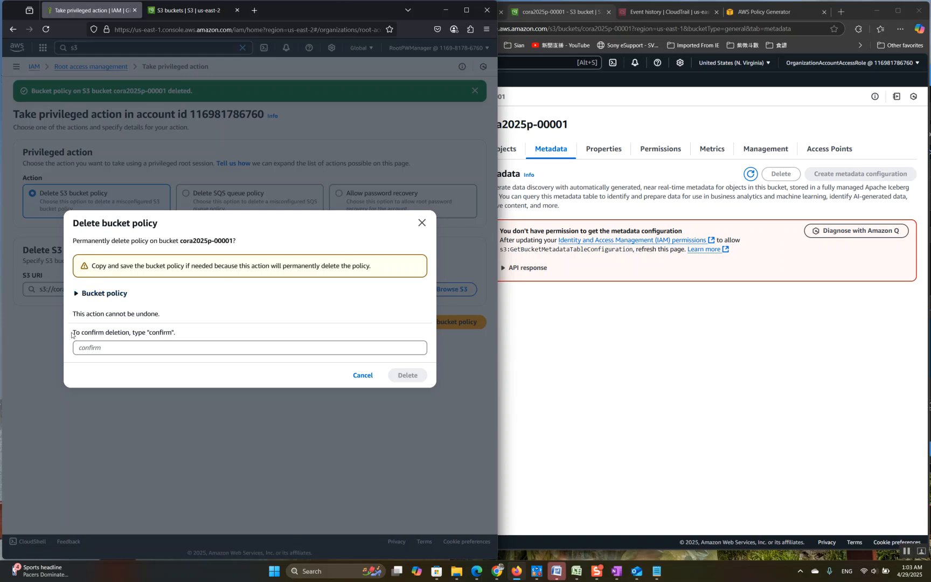
left_click(76, 294)
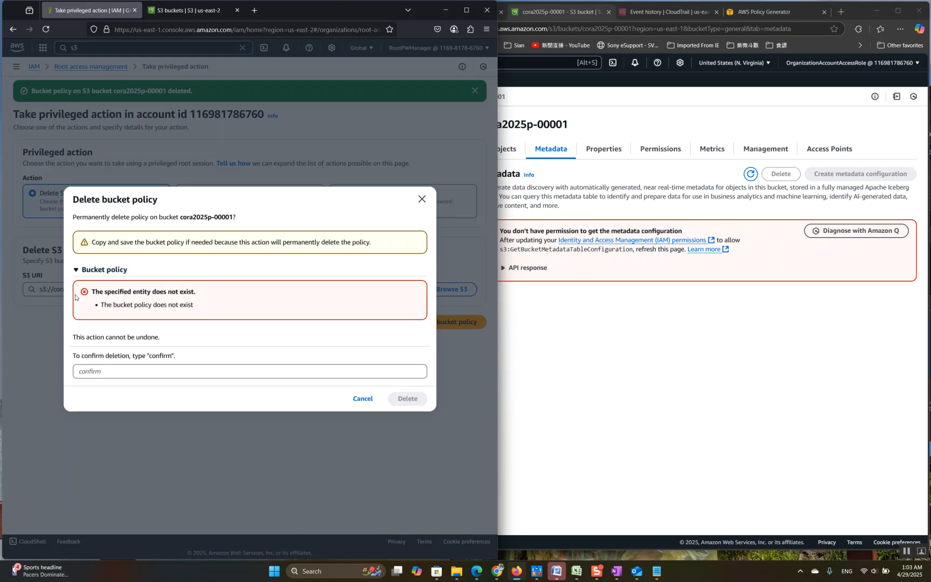
left_click_drag(88, 296, 199, 306)
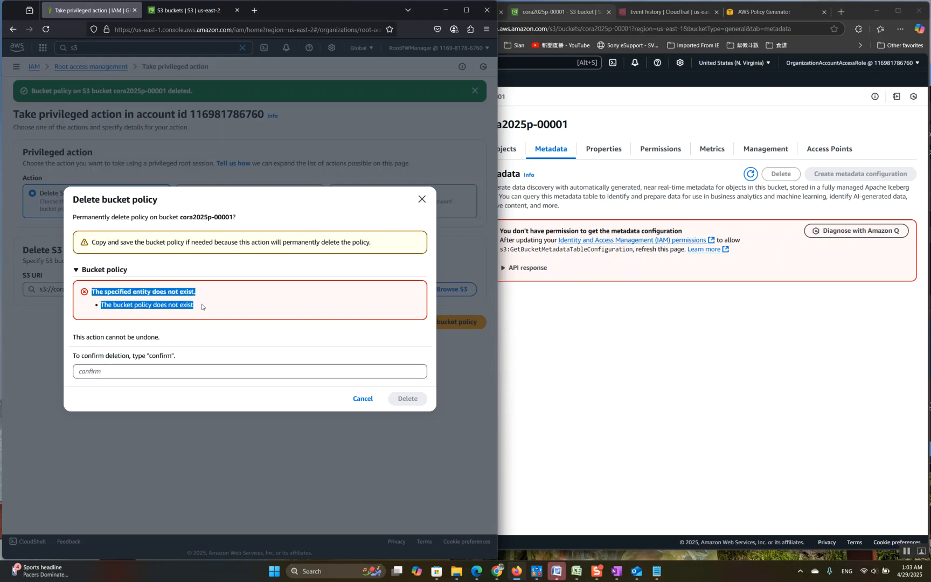
left_click(175, 313)
left_click(102, 369)
type("confirm")
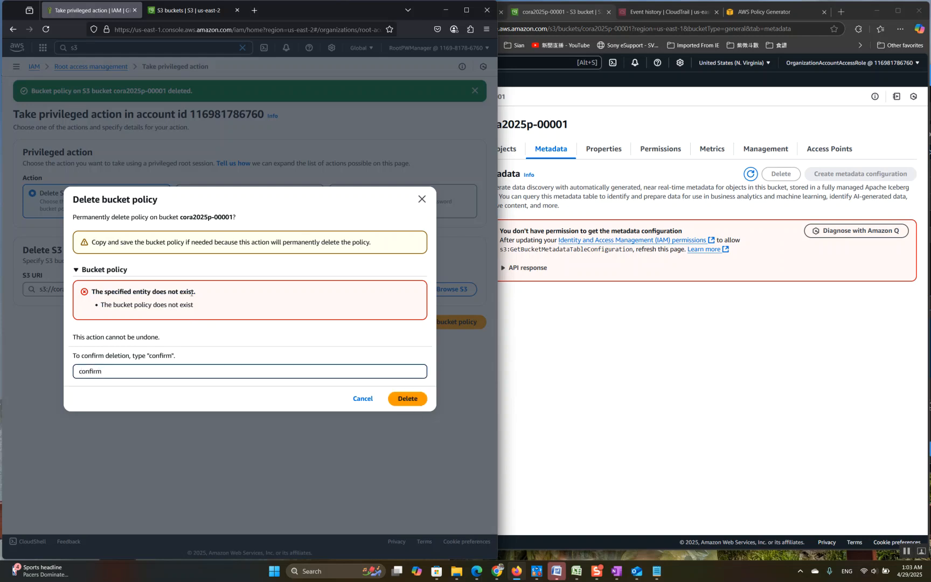
left_click(407, 400)
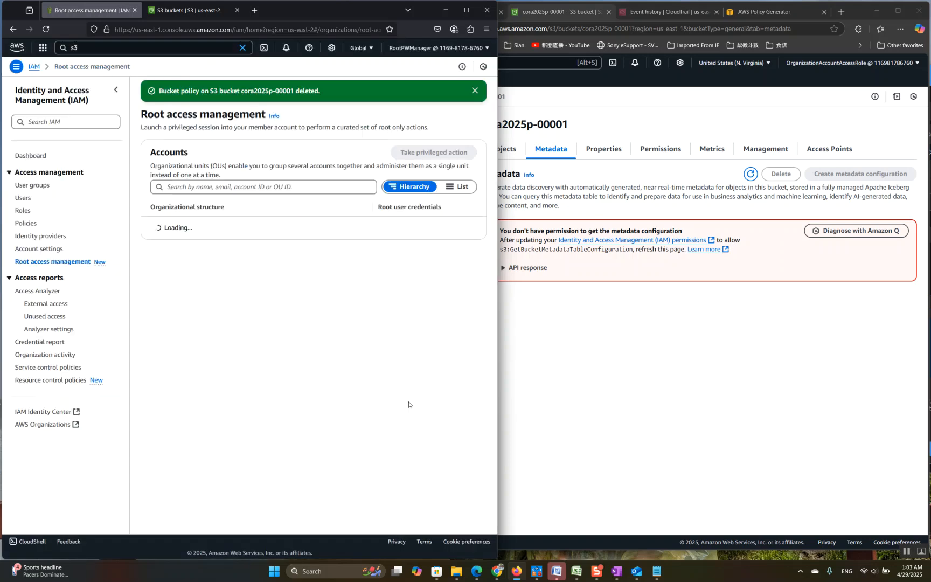
Switch to the OrganizationAccountAccessRole browser window, reload the cora2025p-00001 bucket page, and examine its properties and bucket policy permissions
left_click(726, 285)
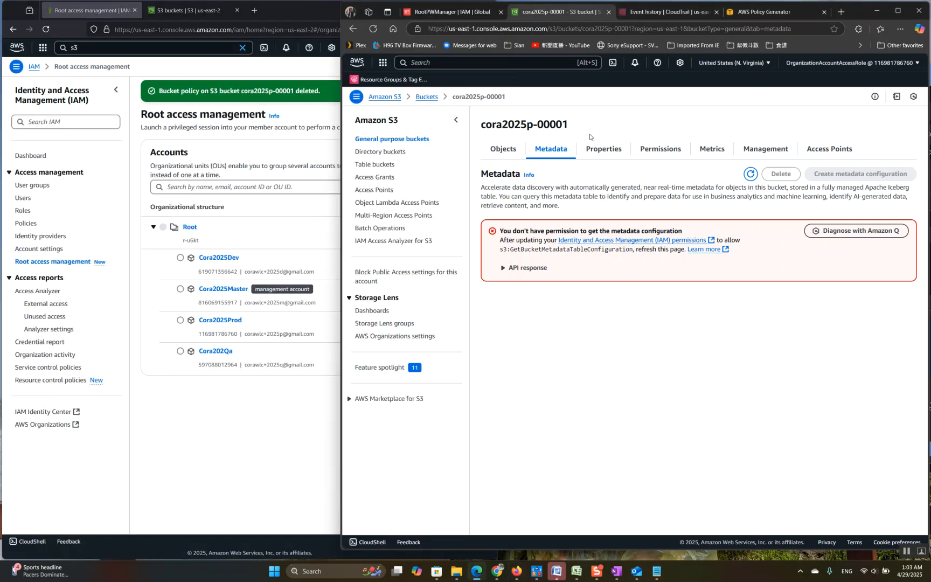
left_click(373, 28)
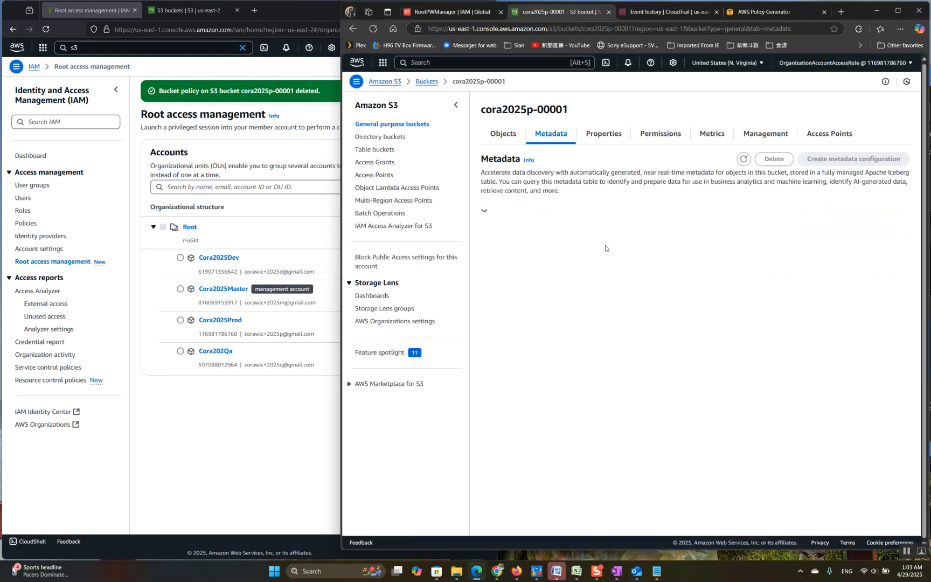
left_click(608, 151)
left_click(666, 158)
scroll(566, 369, "down", 5)
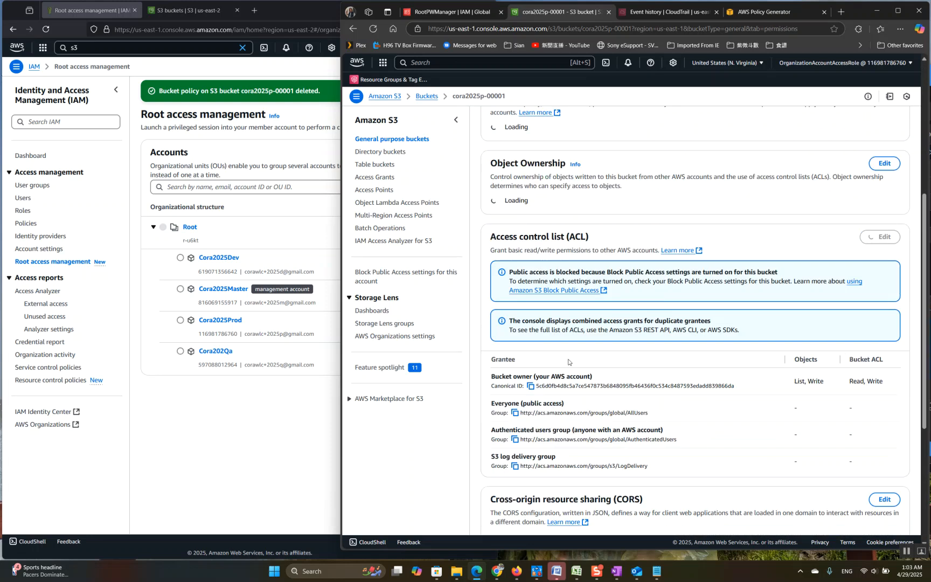
scroll(567, 369, "up", 5)
left_click(618, 157)
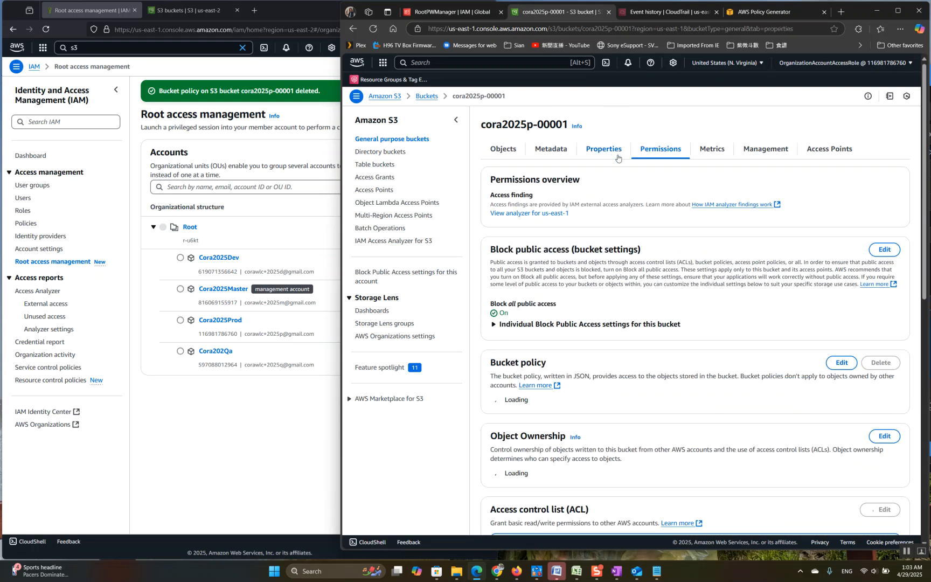
scroll(614, 392, "down", 2)
scroll(614, 391, "down", 3)
scroll(614, 391, "up", 5)
left_click(666, 151)
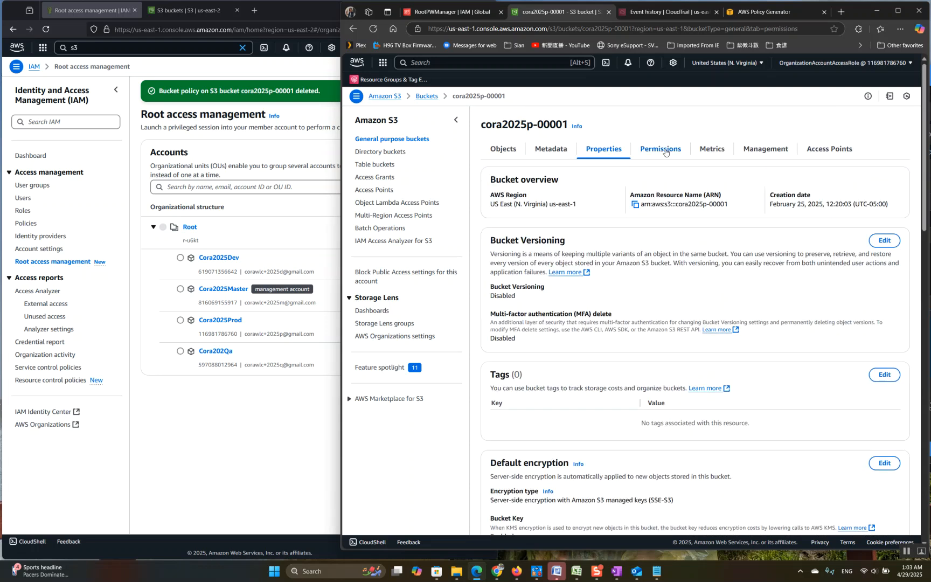
scroll(598, 418, "down", 5)
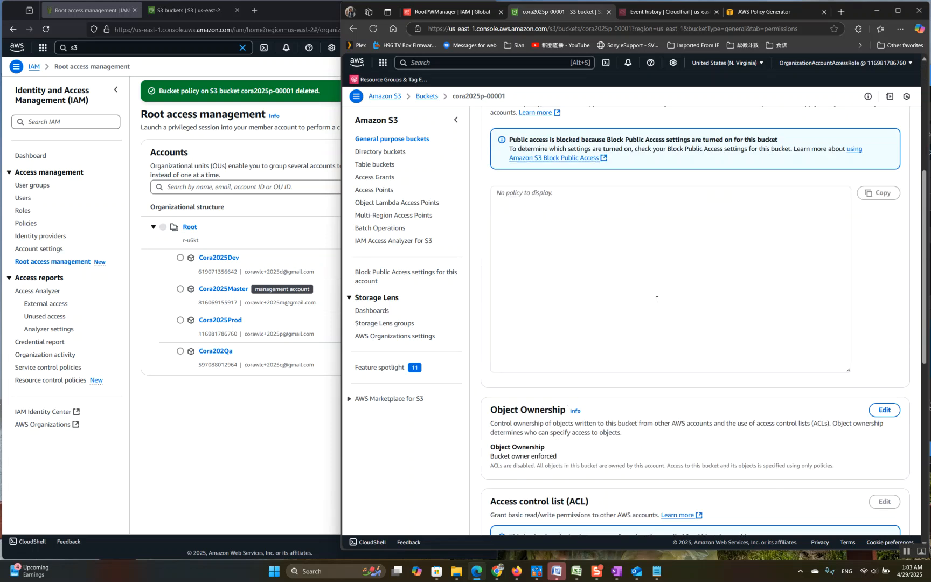
Examine the root account ARNs allowed for sts:AssumeRoot in the RootPWManager user's inline policy
left_click(593, 572)
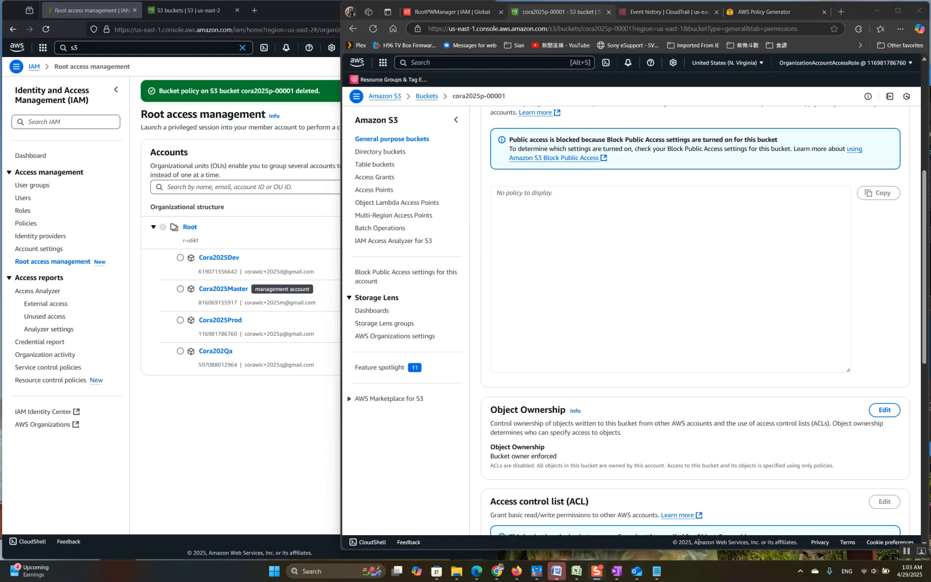
mouse_move(594, 575)
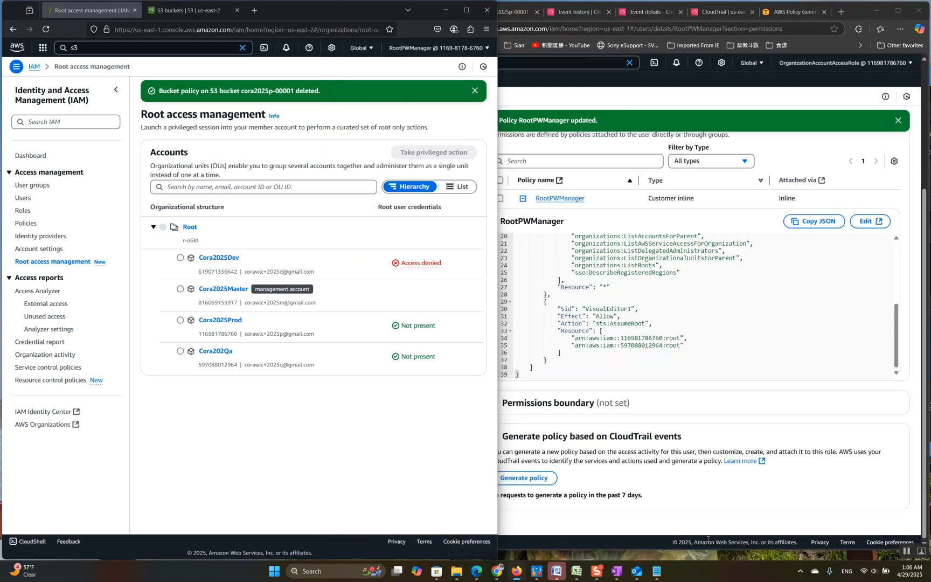
double_click(635, 346)
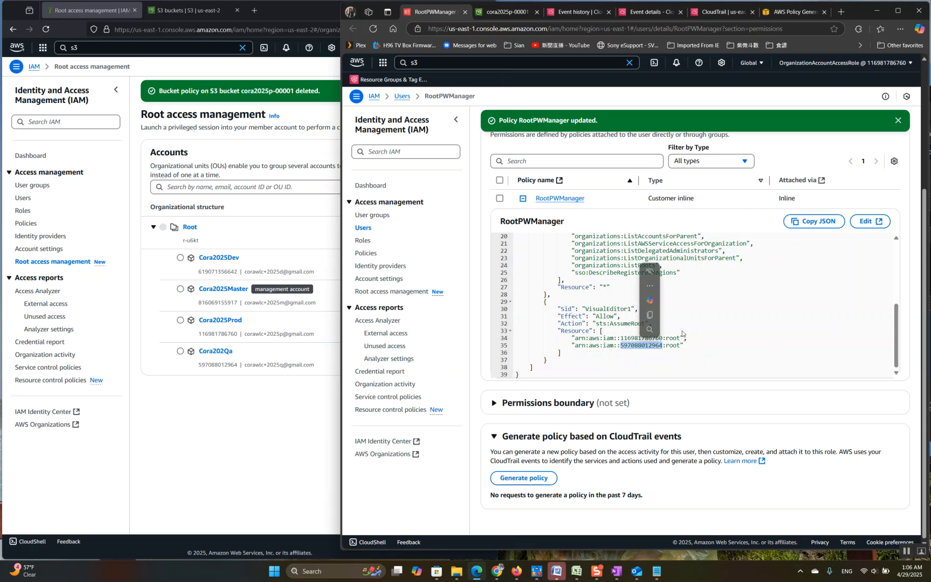
left_click(676, 349)
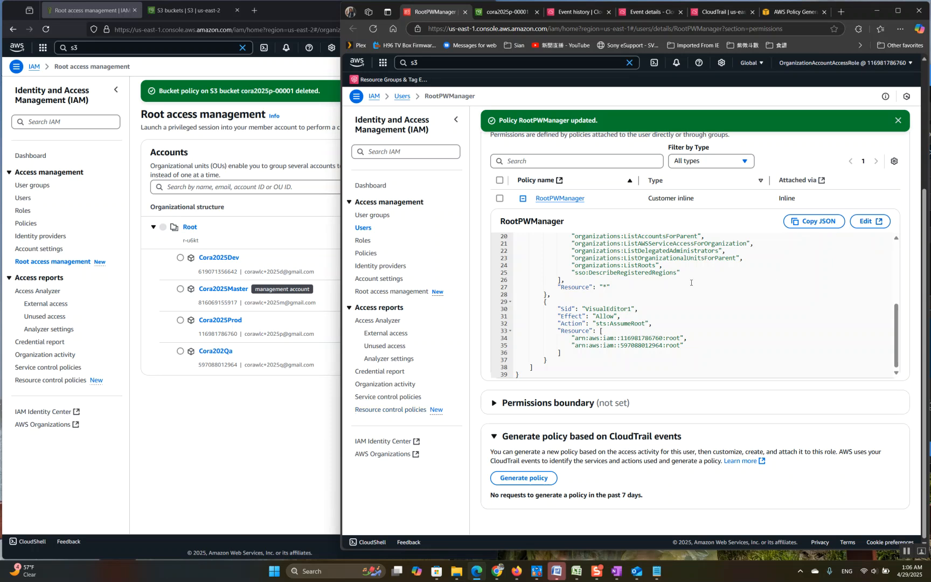
Switch to the RootPWManager browser window and allow root password recovery for the Cora2025Prod account through a privileged action
left_click(295, 431)
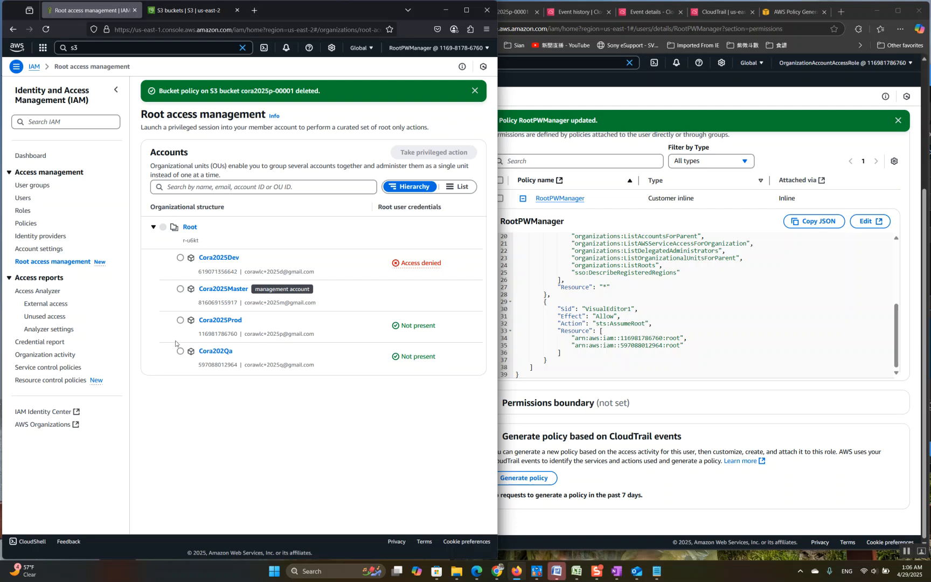
left_click(180, 320)
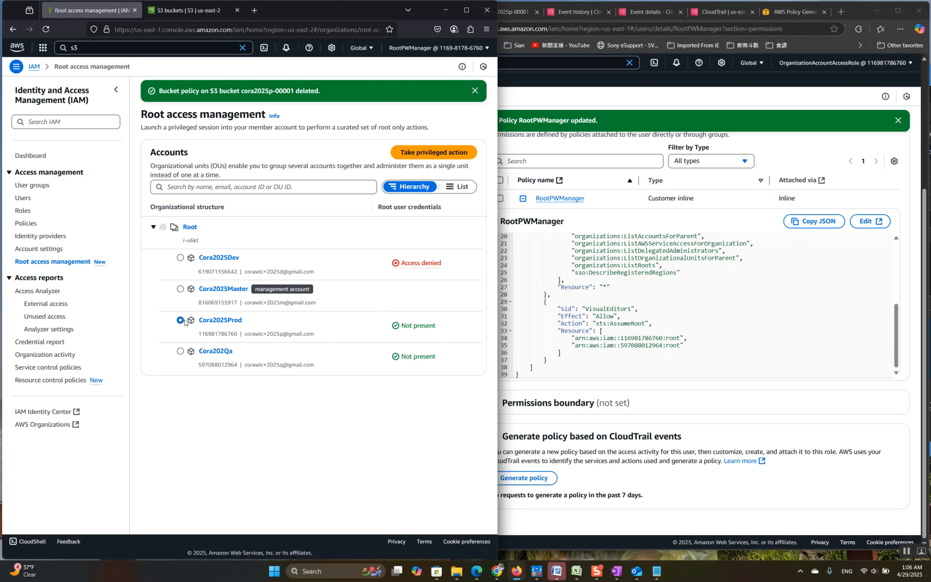
left_click(431, 152)
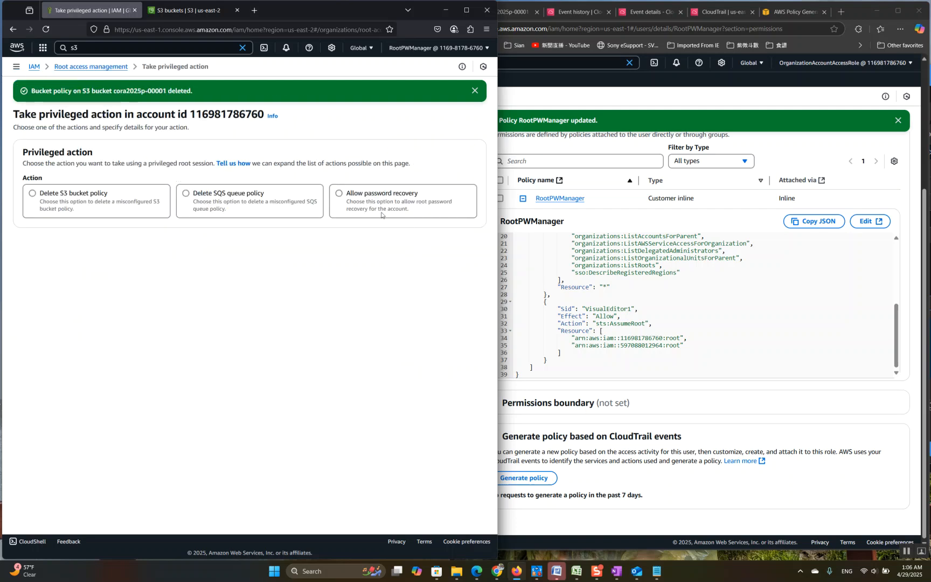
left_click(366, 197)
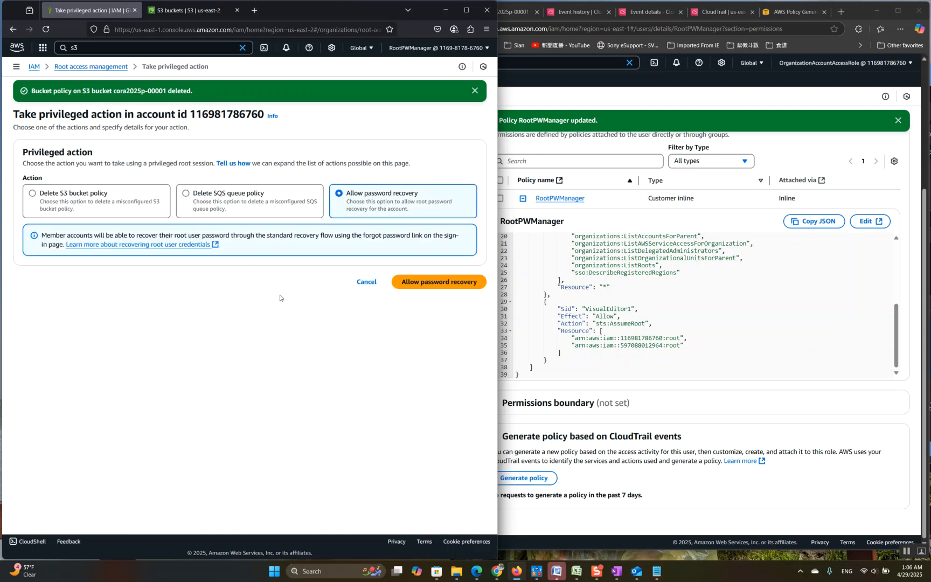
left_click(465, 282)
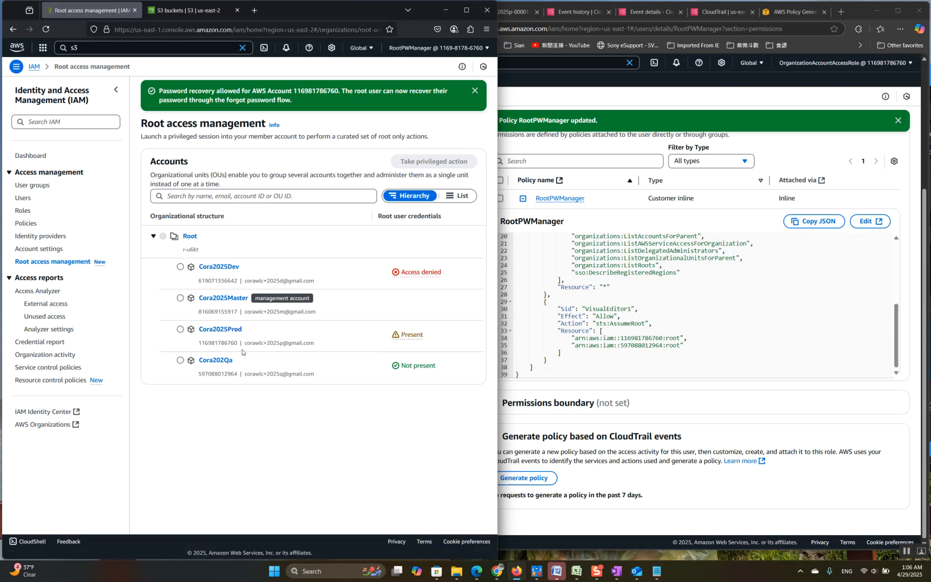
Copy the root user e-mail address of the Cora2025Prod account from the organizational structure
left_click_drag(246, 344, 197, 343)
left_click_drag(322, 344, 318, 346)
key("ctrl+c")
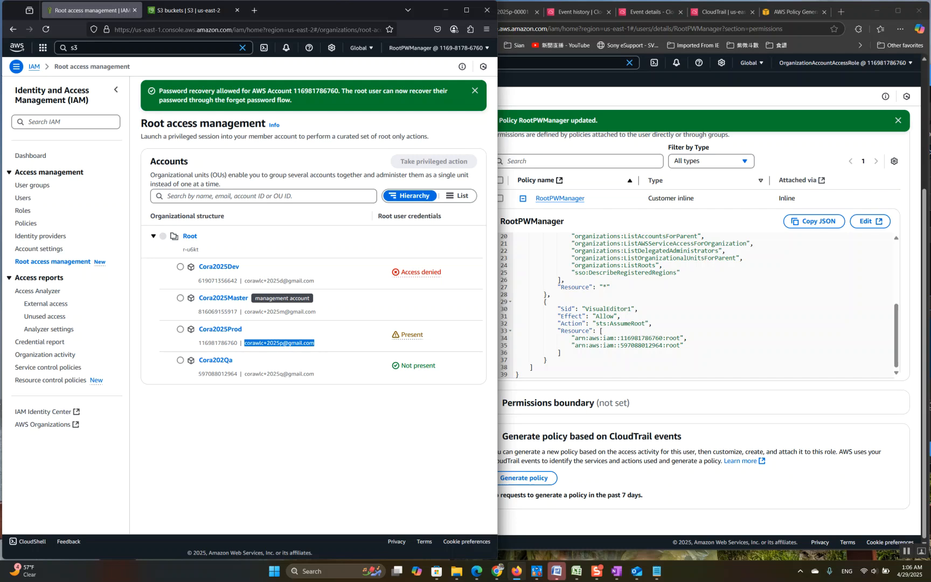
Switch to Chrome, load aws.amazon.com in a new tab, and move the window aside so the accounts list stays readable
mouse_move(479, 574)
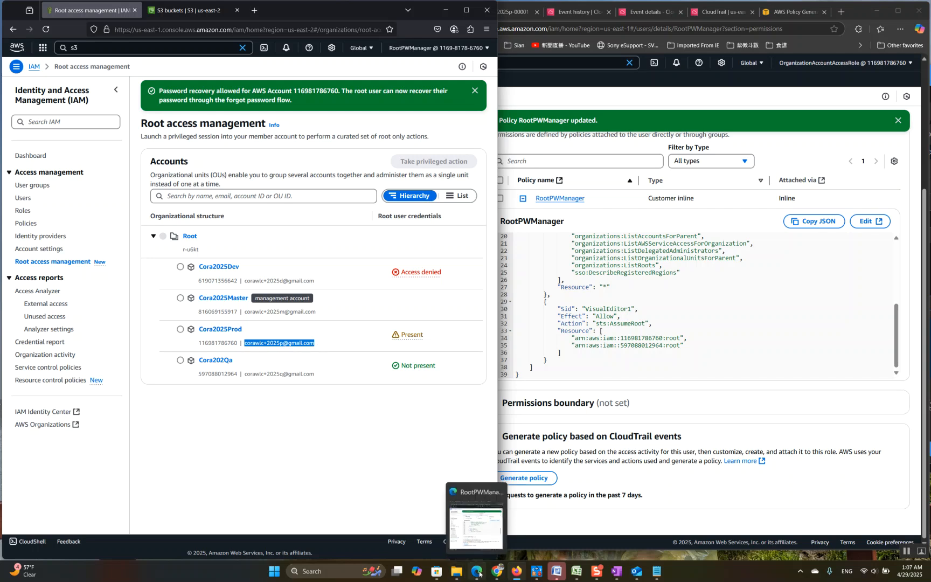
left_click(484, 539)
left_click(255, 440)
left_click(496, 571)
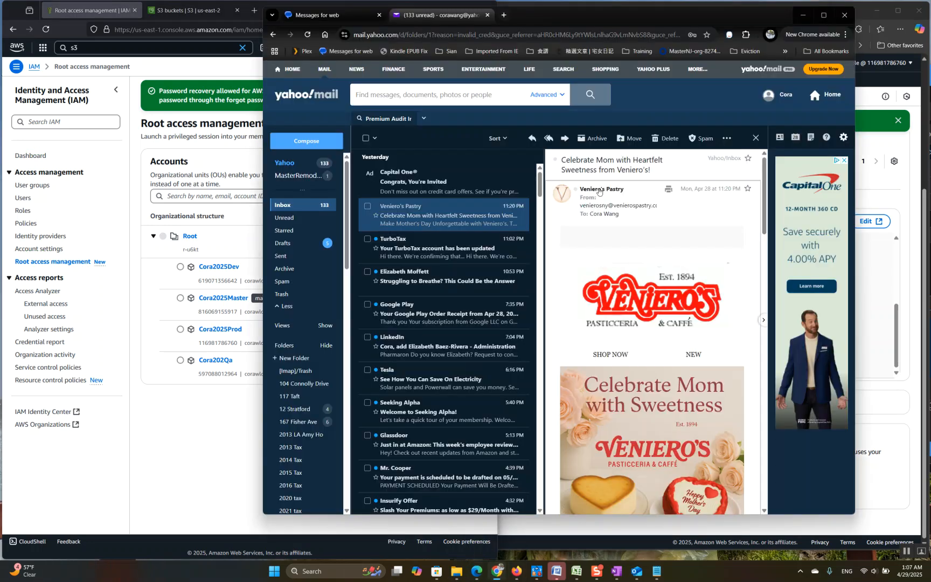
left_click(504, 15)
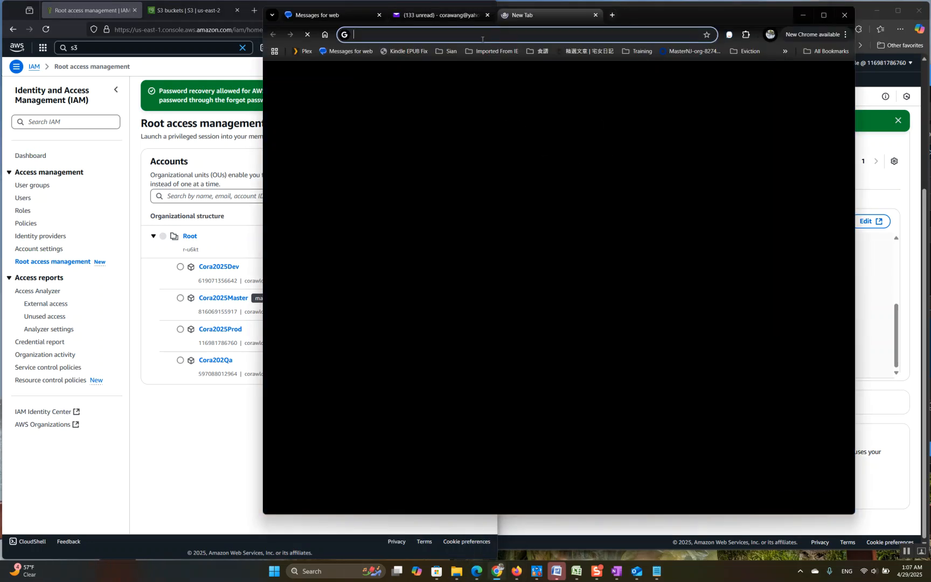
type("aws")
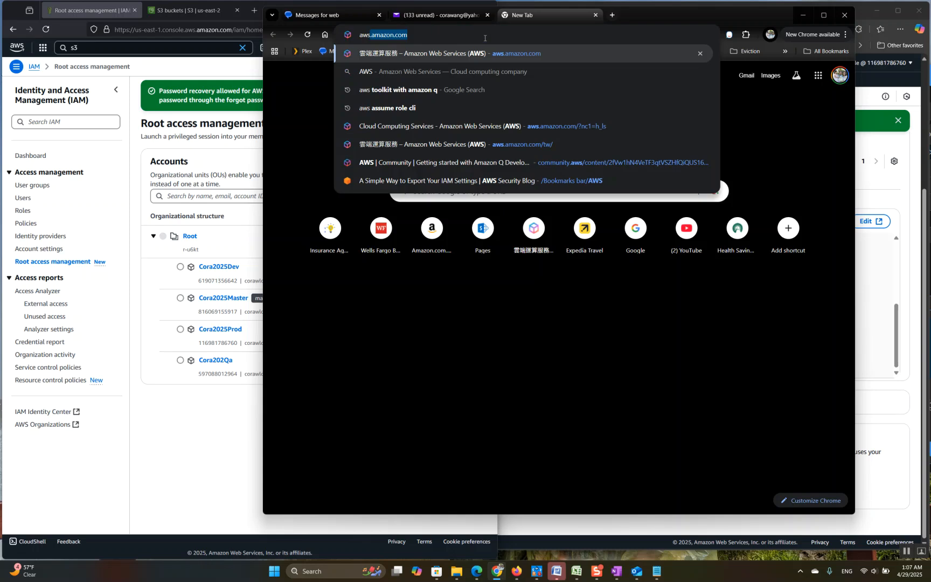
key("Return")
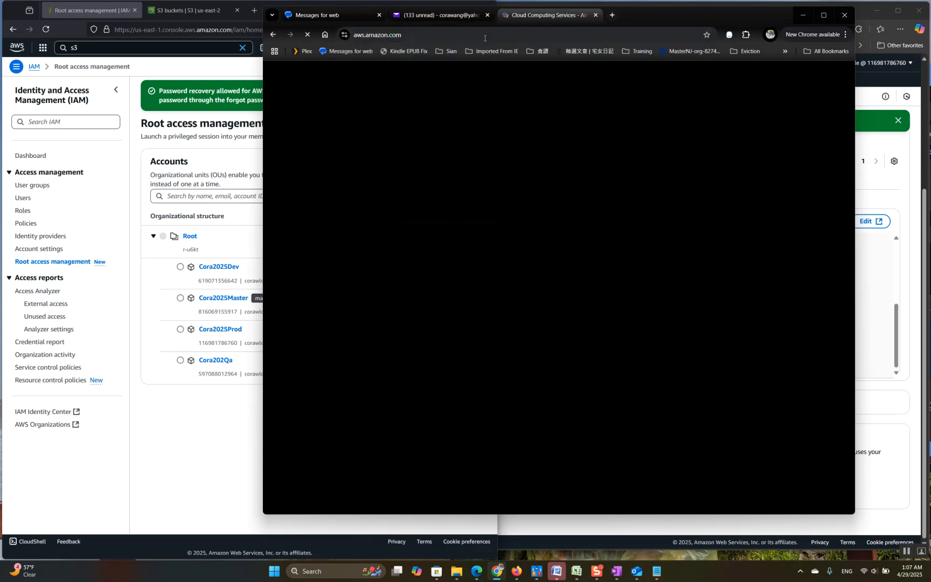
left_click_drag(690, 18, 765, 17)
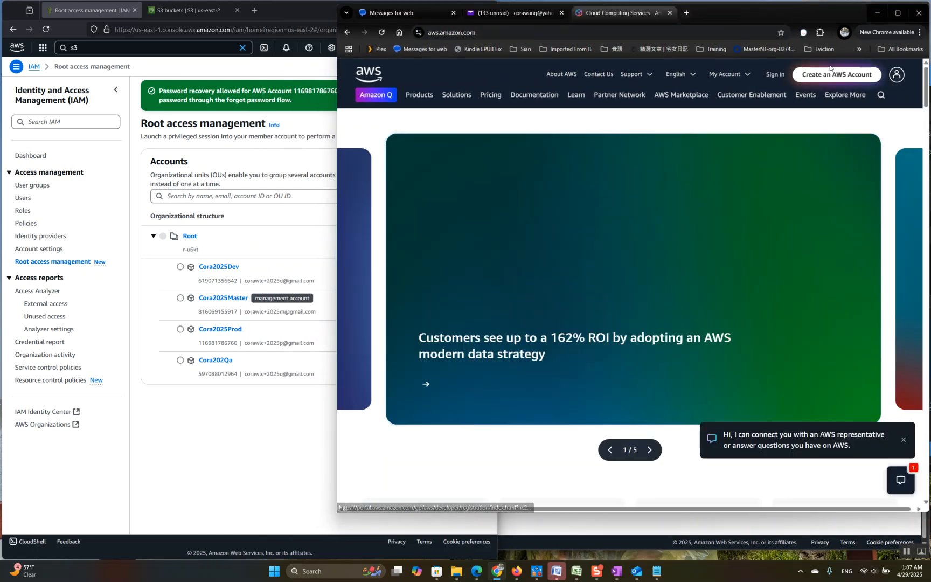
Start an AWS sign-in as root user and submit the copied root e-mail address of Cora2025Prod
left_click(775, 75)
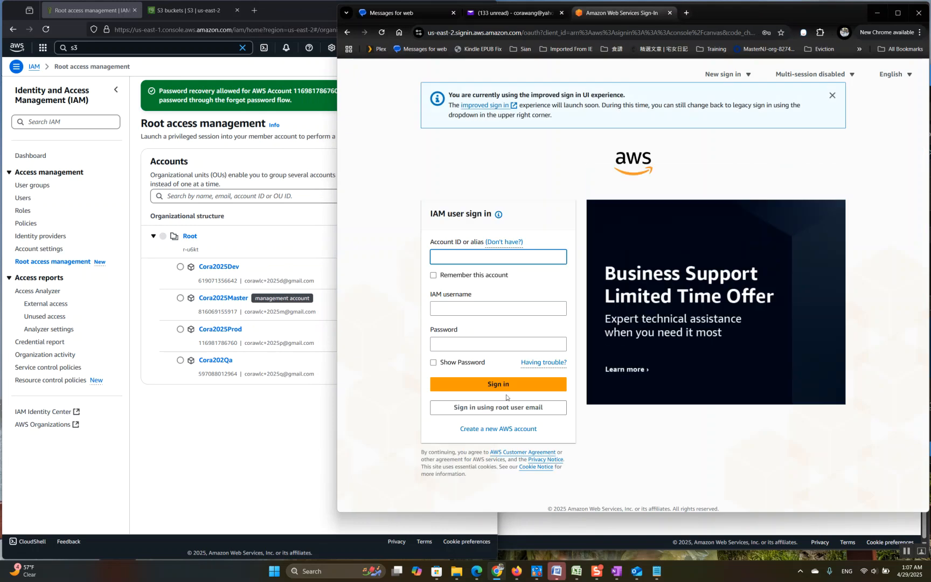
left_click(507, 407)
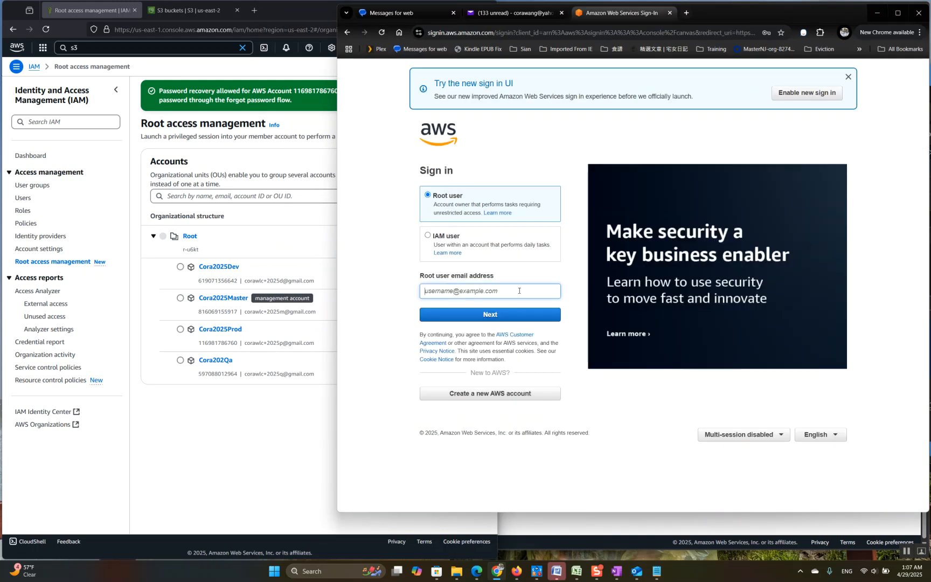
left_click(485, 291)
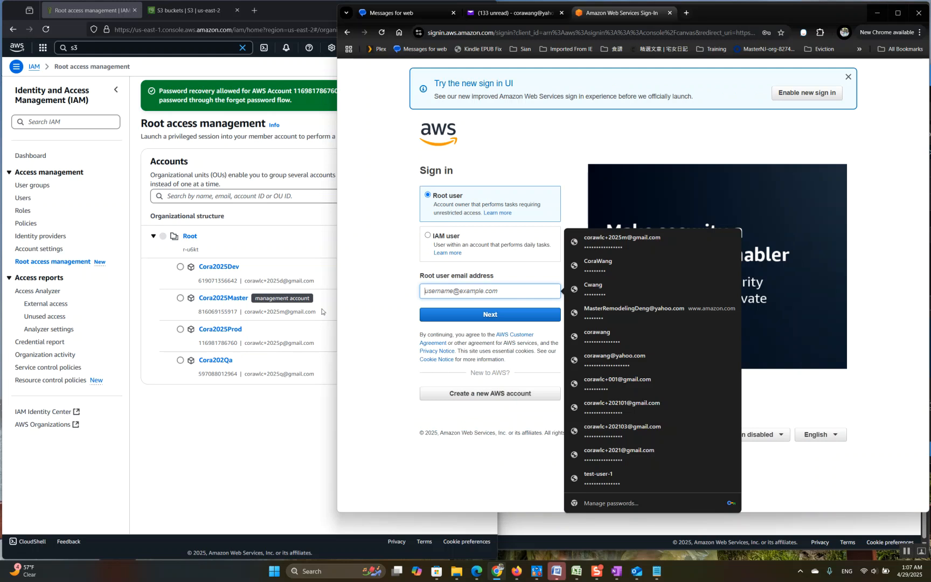
key("ctrl+v")
left_click(491, 316)
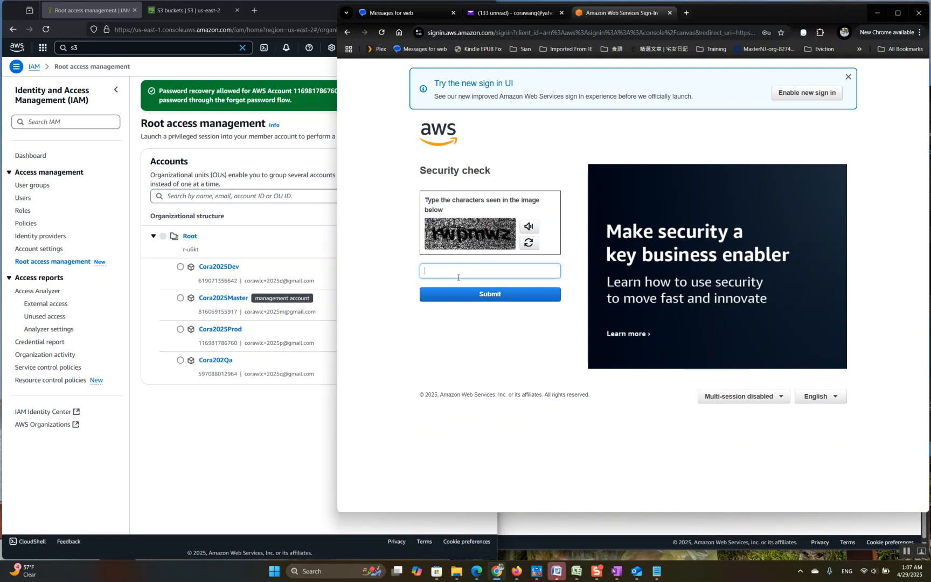
Complete the captcha security check for the root user sign-in, entering the characters of each image shown until the password page loads
left_click(458, 277)
type("rwprnwz")
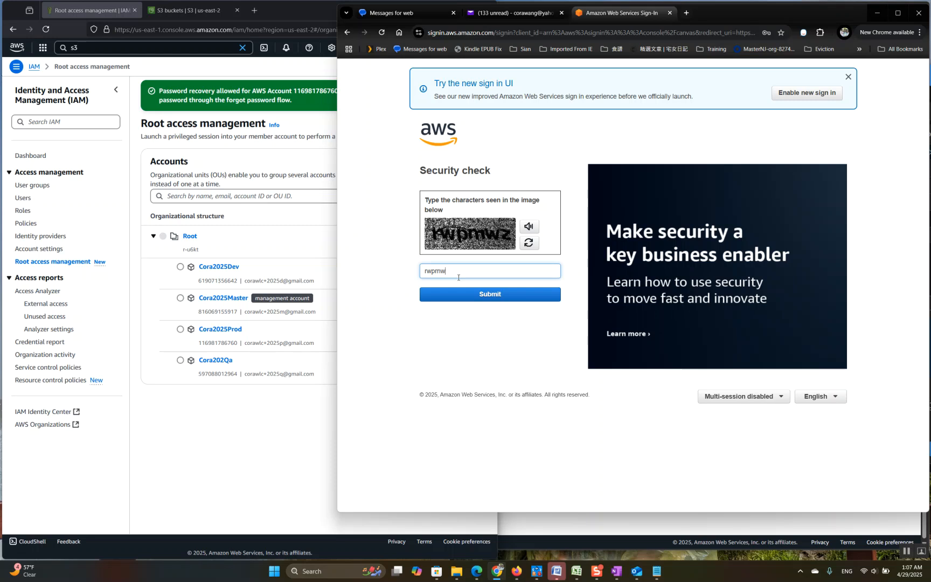
left_click(447, 297)
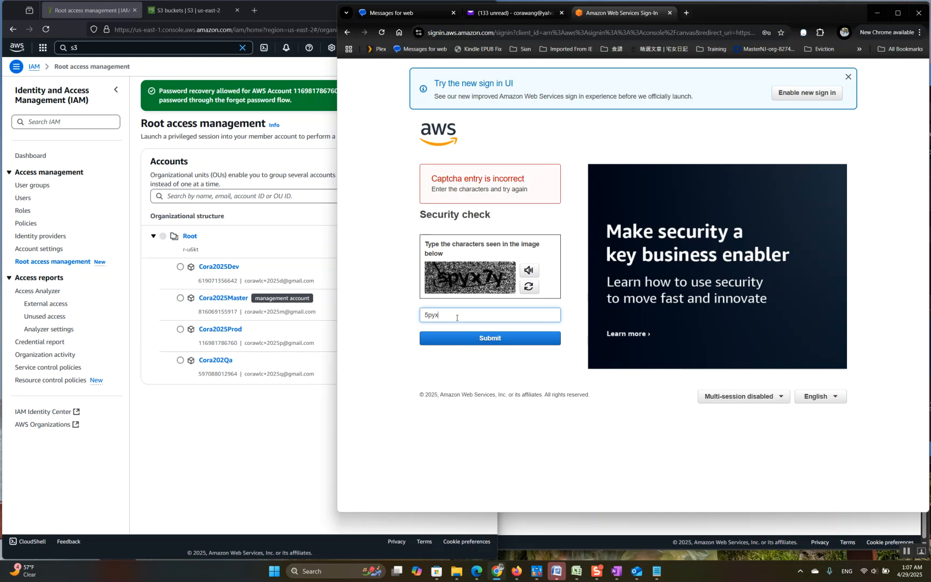
type("pyx7y")
key("Return")
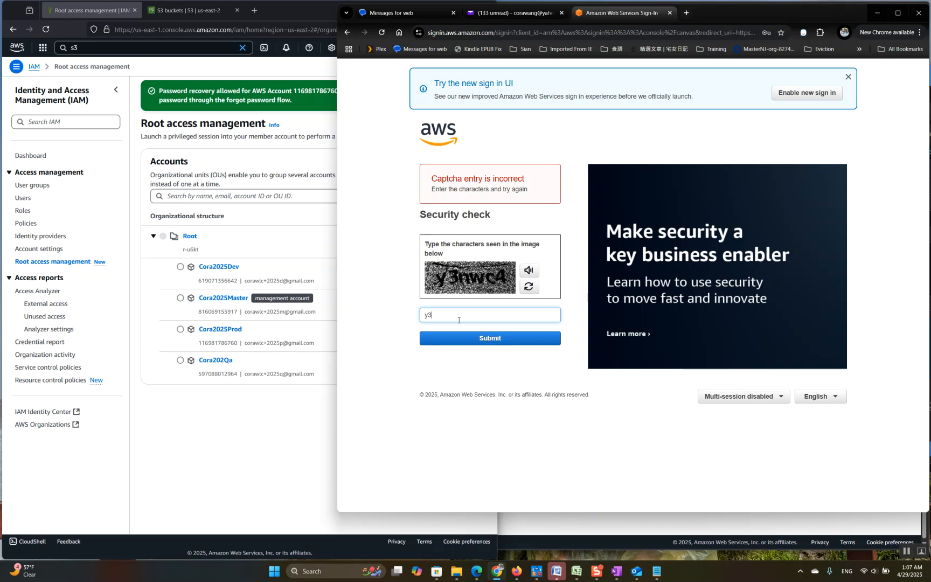
type("y3nwc3")
key("Return")
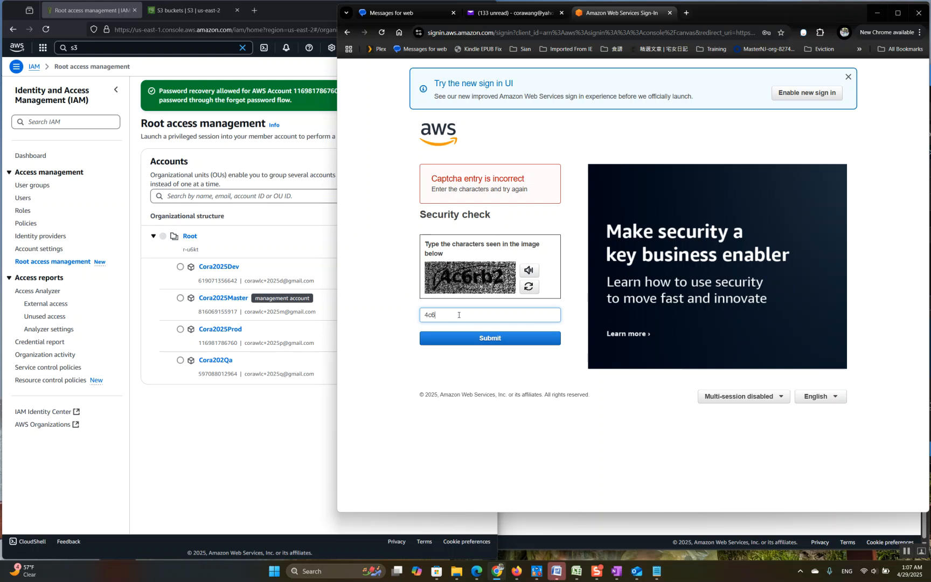
key("Return")
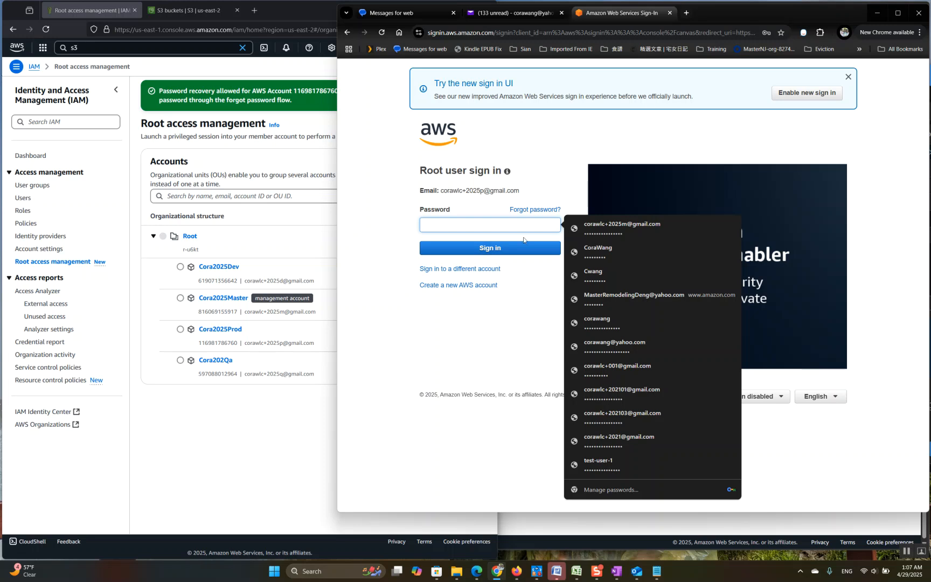
Request a password recovery e-mail for the forgotten root password, completing the captcha and closing the confirmation
left_click(534, 210)
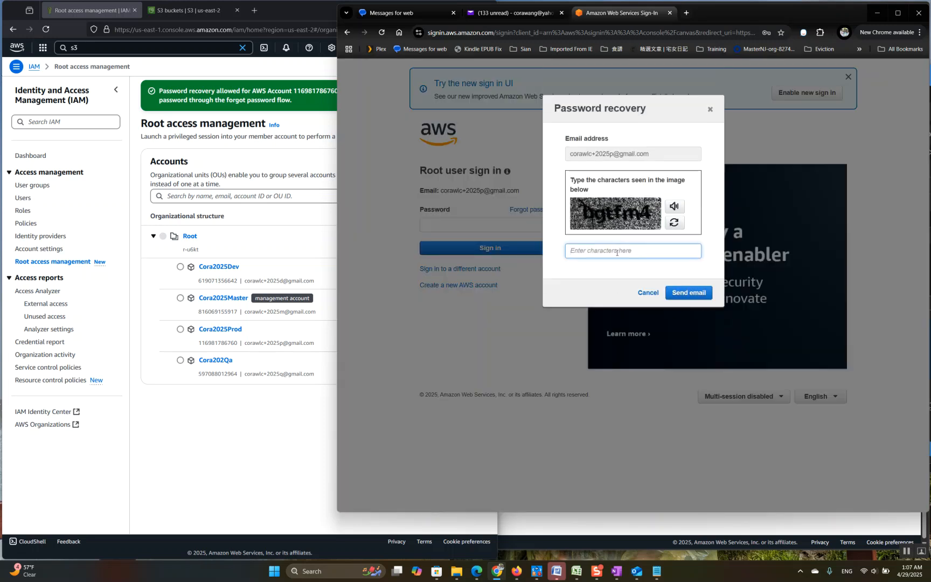
type("bgtfm44")
key("Return")
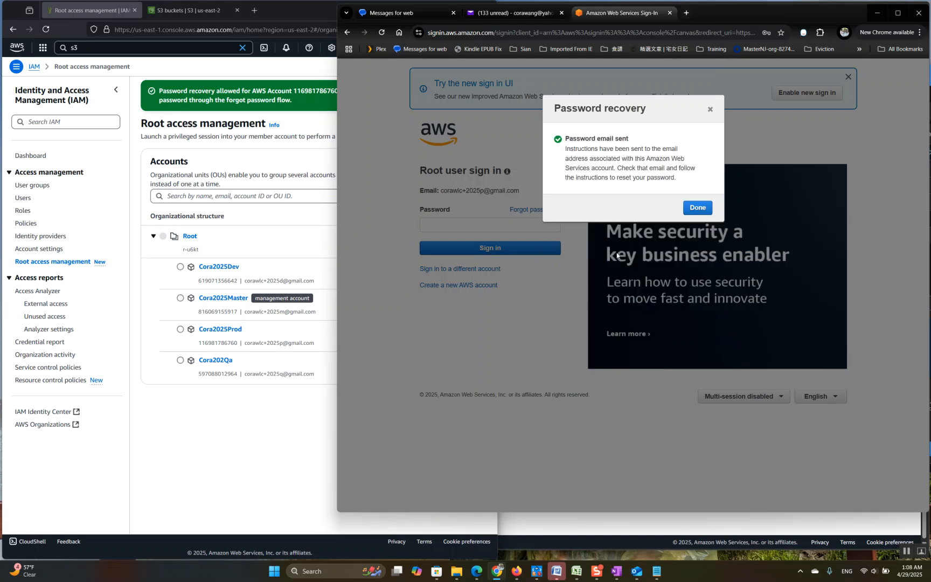
left_click(701, 213)
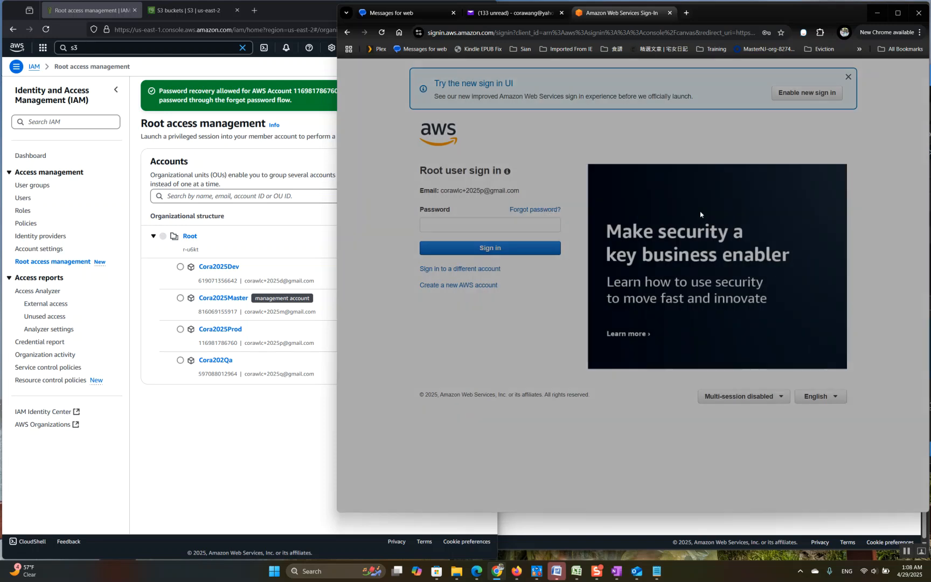
Open the reset link from the Amazon Web Services Password Assistance e-mail in Yahoo Mail and submit a new root password with its confirmation
left_click(501, 15)
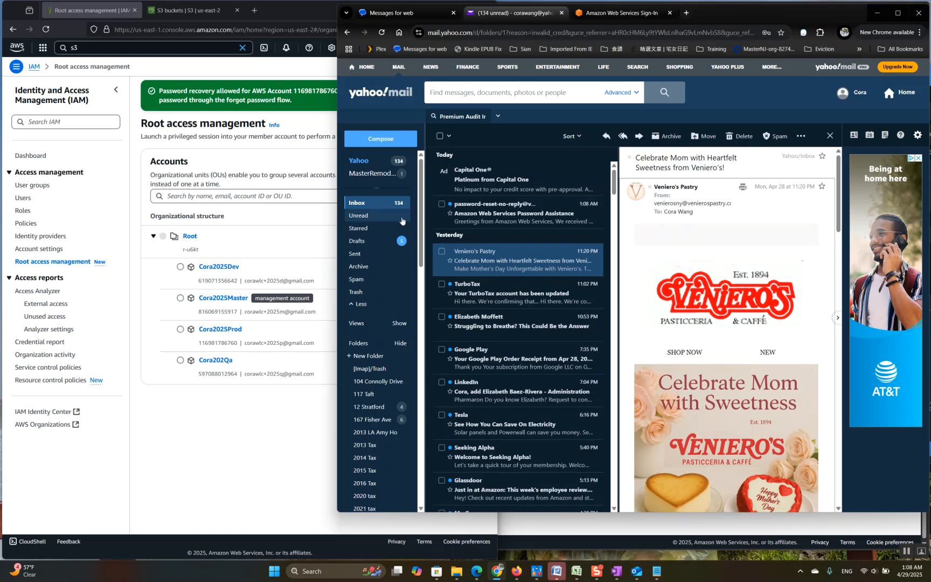
left_click(488, 221)
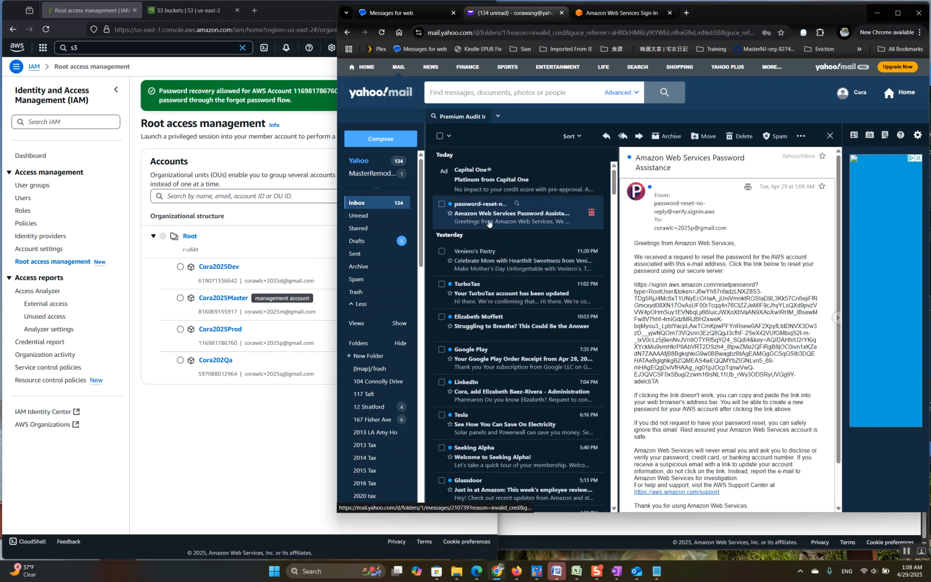
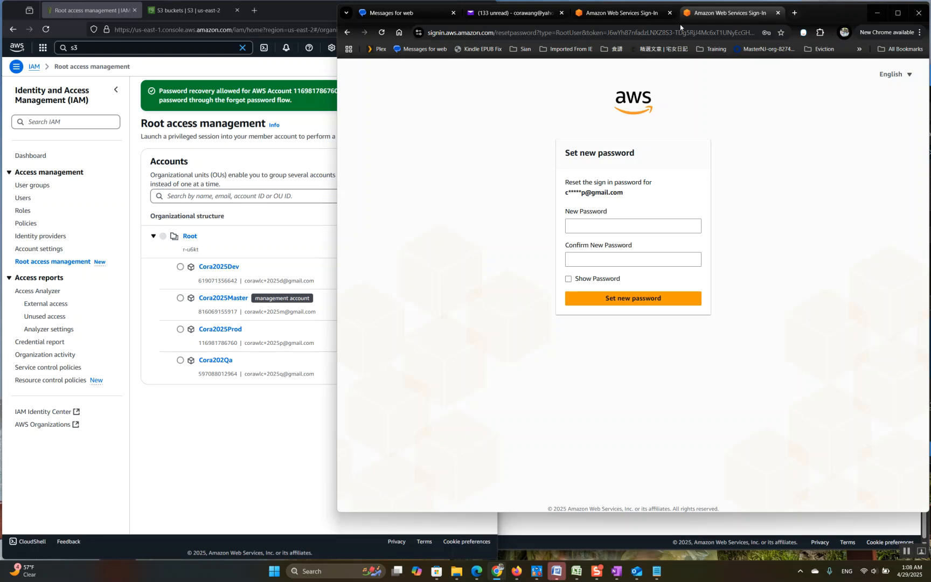
left_click(616, 221)
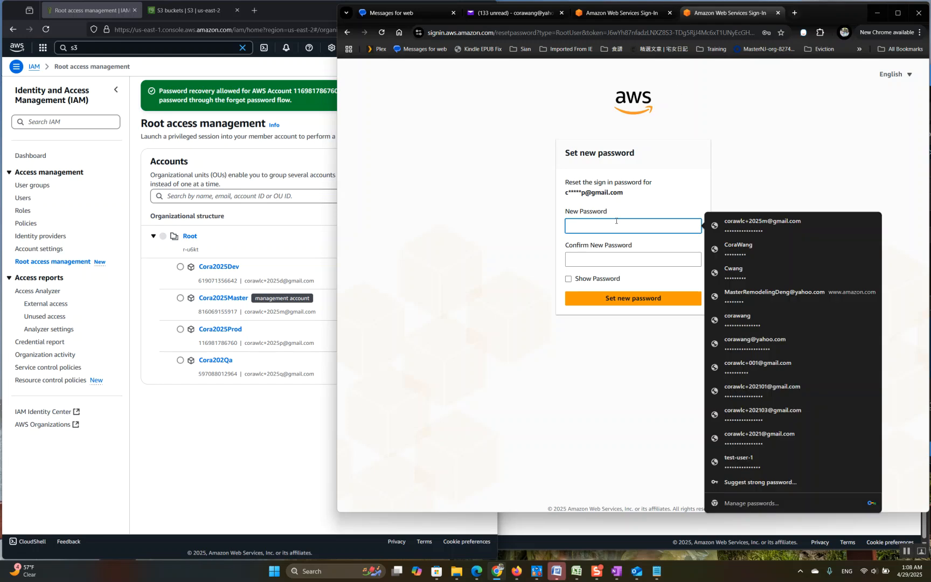
key("BackSpace")
key("BackSpace")
key("BackSpace")
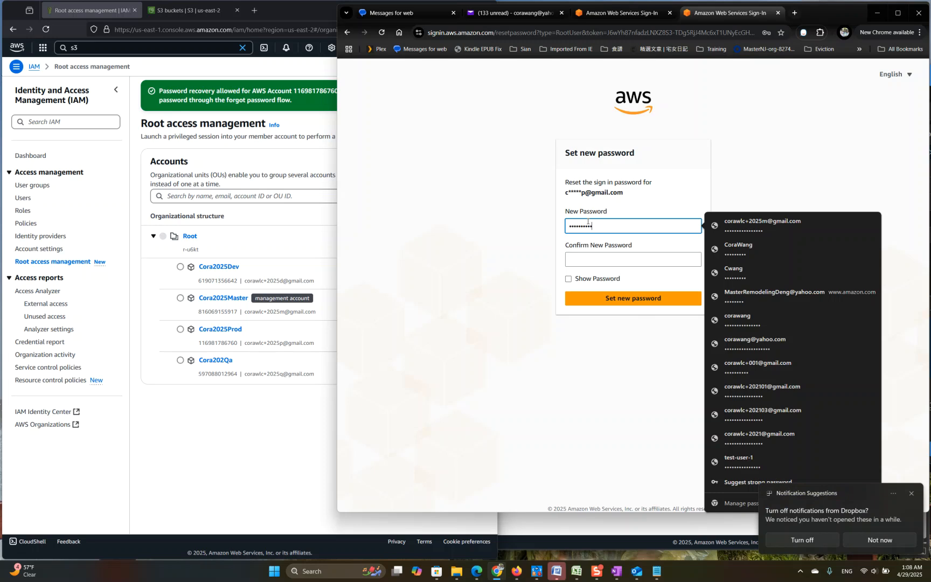
type("•")
key("Tab")
type("••")
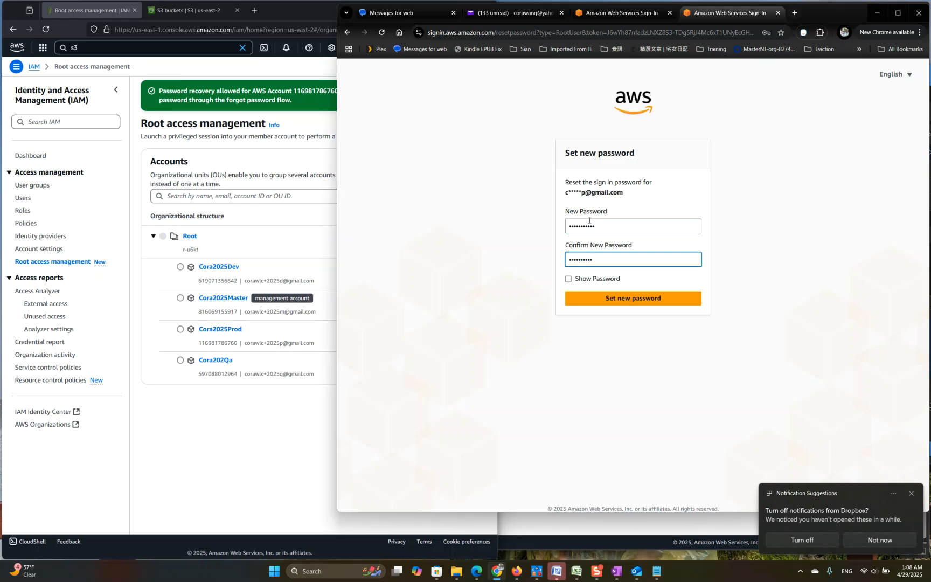
left_click(620, 293)
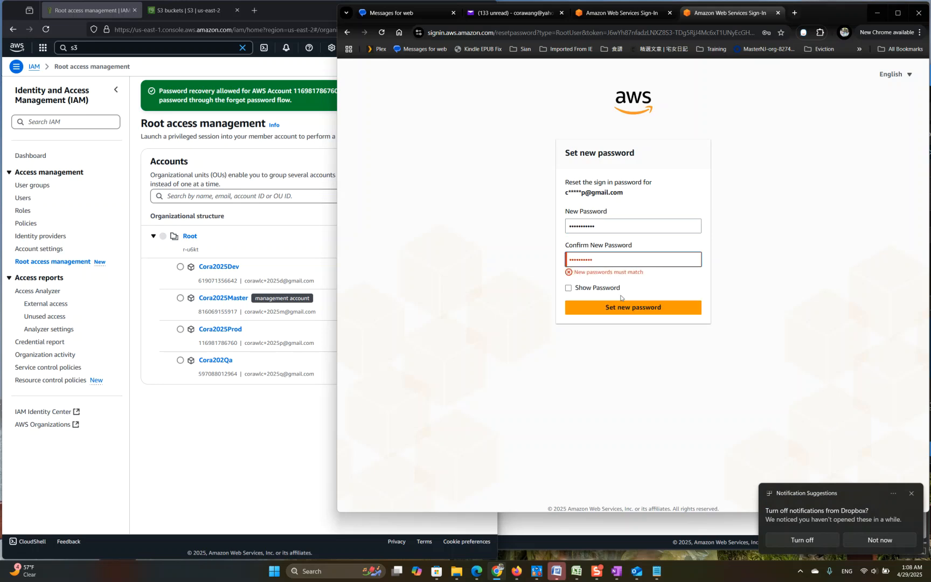
Re-enter the new root password in both password fields, submit it, and dismiss the browser's offer to update the saved password
key("ctrl+a")
type("•••••")
double_click(601, 227)
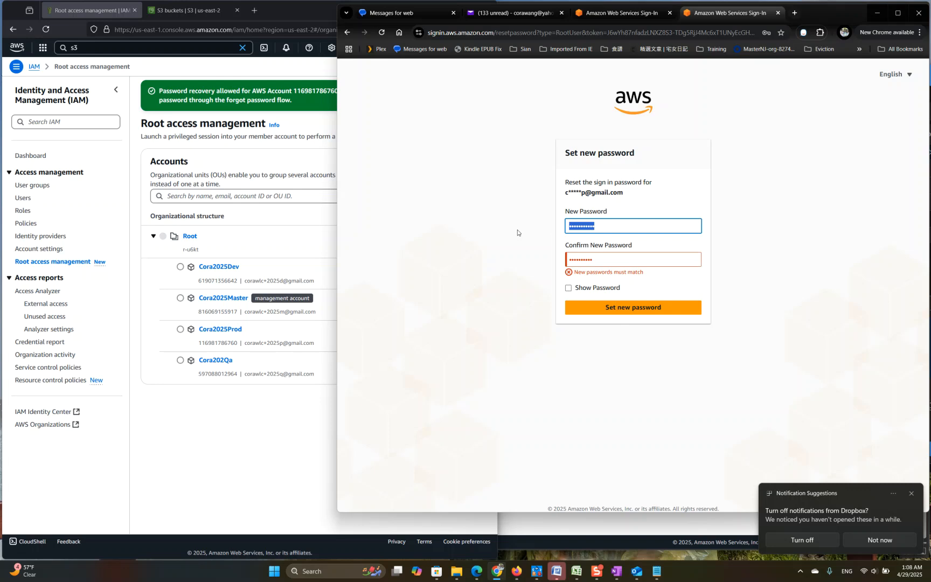
type("••••••••••")
left_click(617, 313)
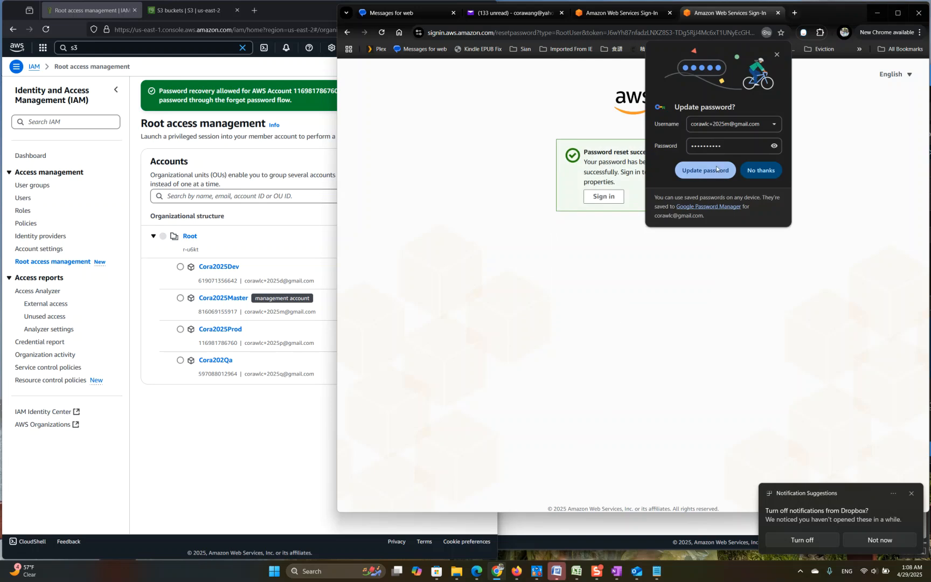
left_click(776, 55)
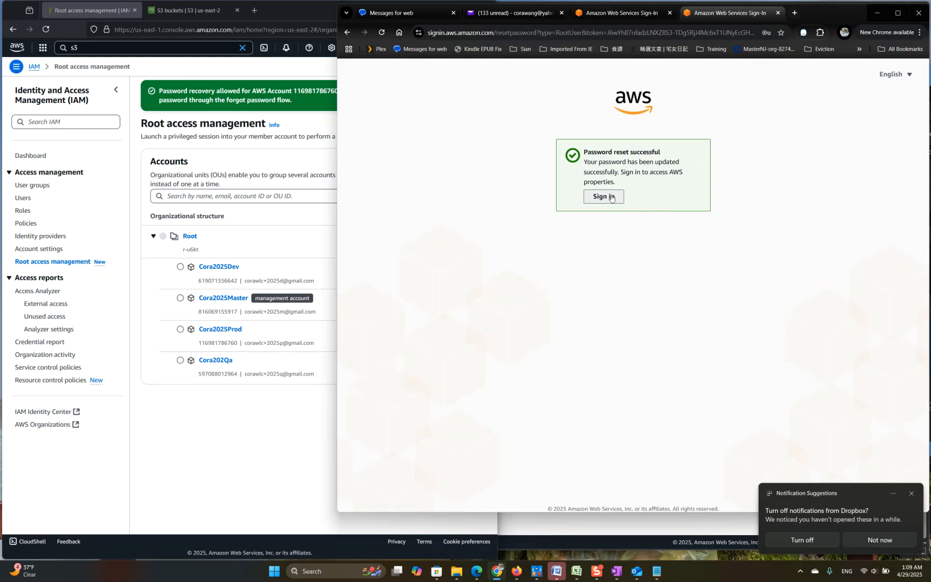
Switch to the RootPWManager browser window and delete the root user credentials of Cora2025Prod through a privileged action, entering "confirm" to approve the deletion
left_click(250, 506)
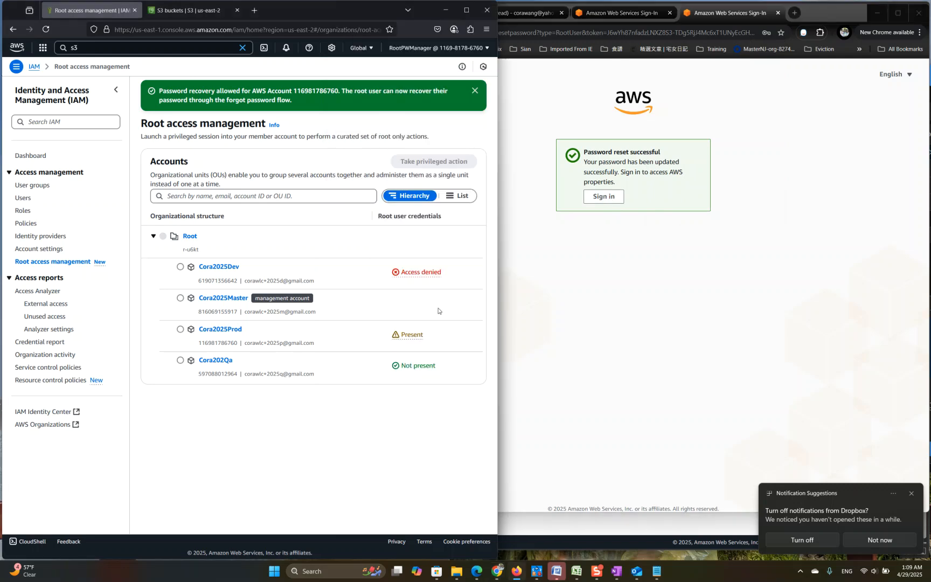
left_click(180, 330)
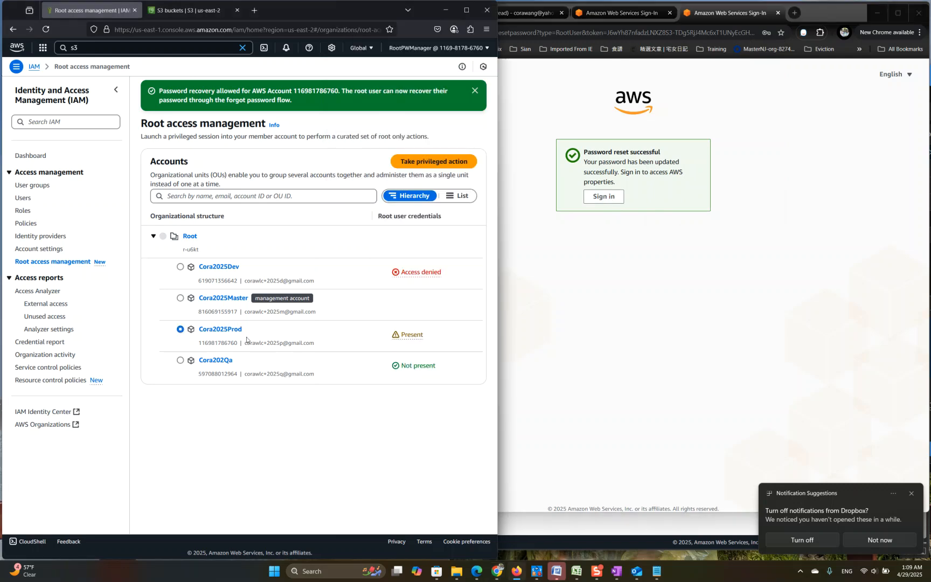
left_click(441, 163)
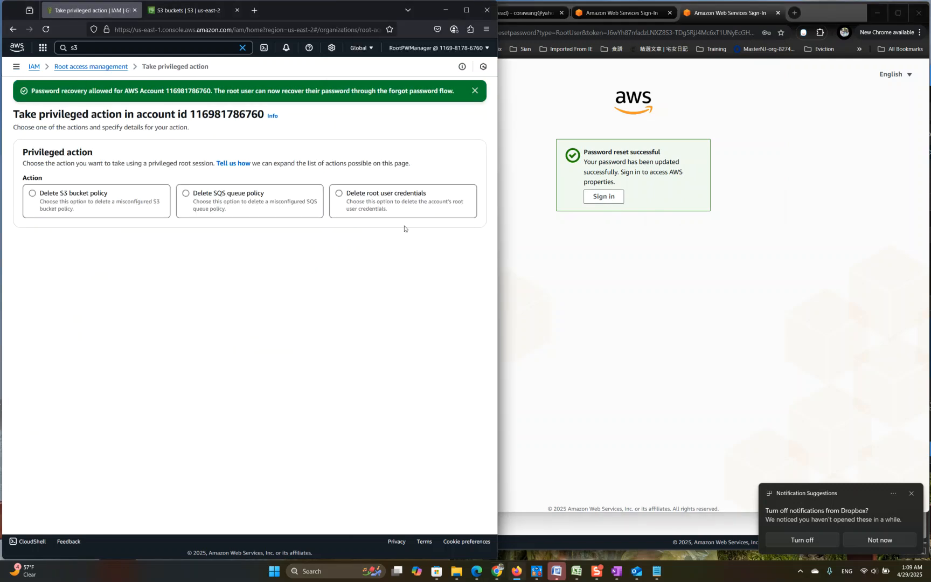
left_click(338, 194)
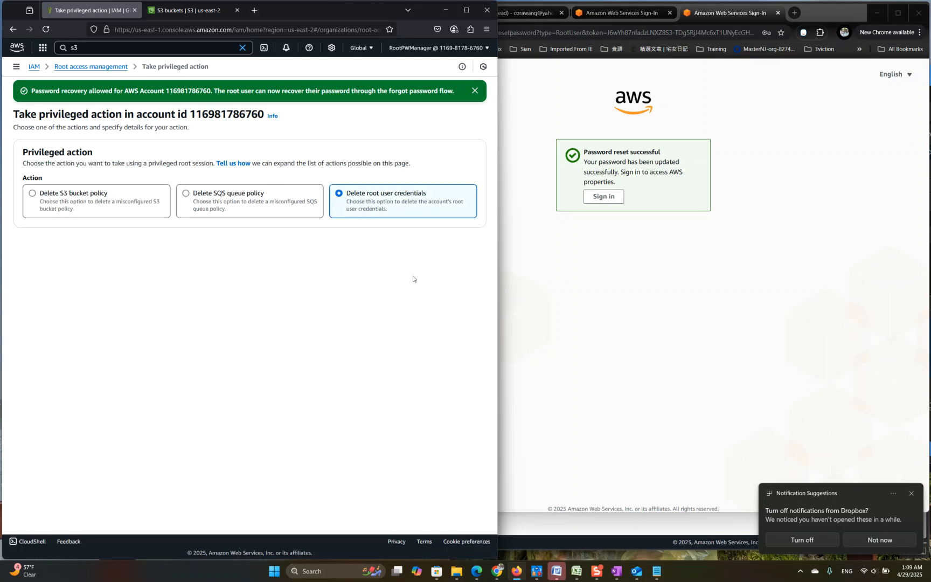
left_click_drag(423, 315, 415, 368)
left_click(427, 379)
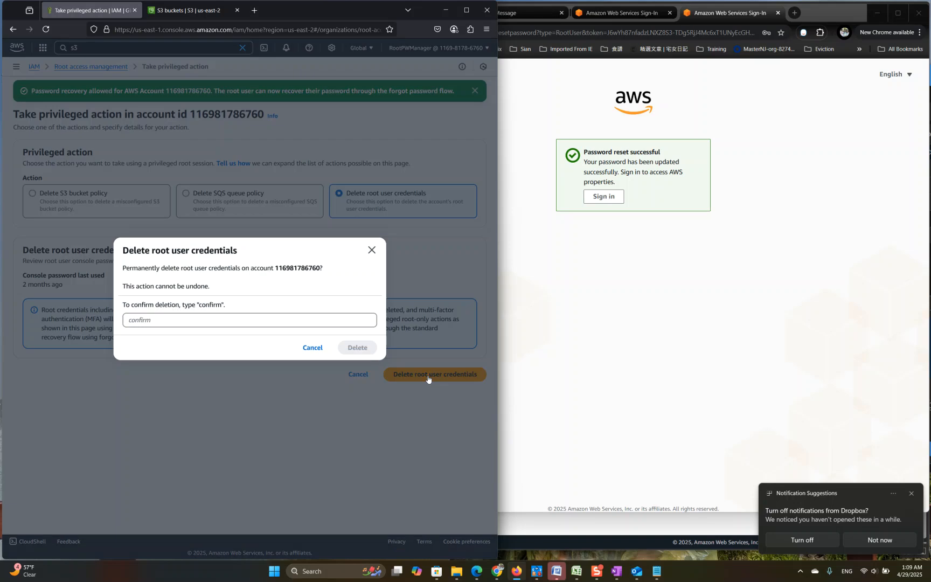
left_click(173, 324)
type("confirm")
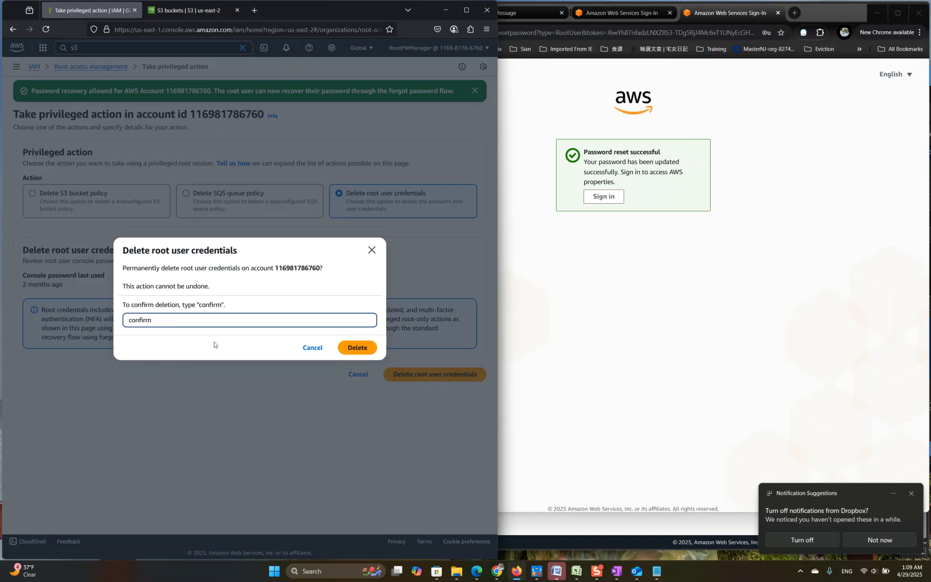
left_click(357, 348)
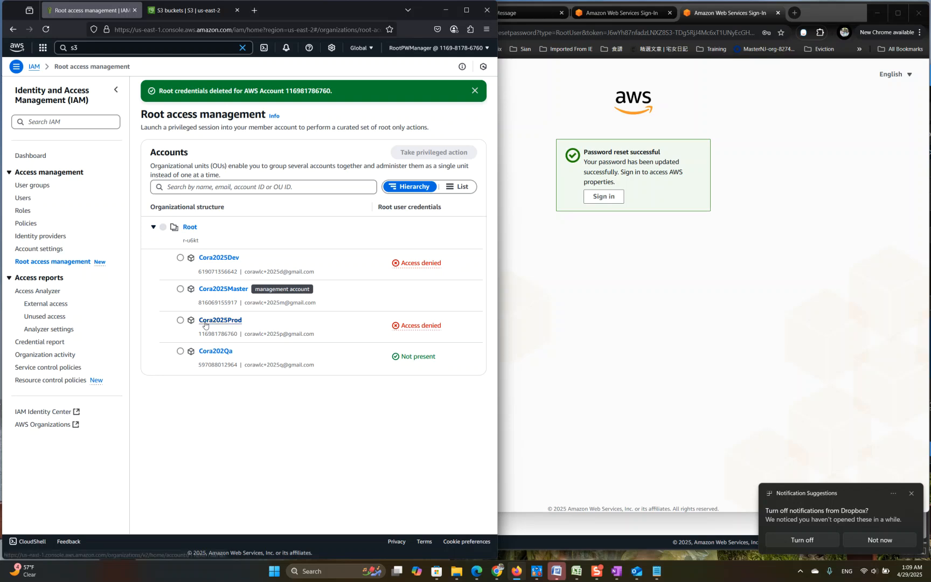
Refresh the root access management page and copy the root user e-mail address of Cora2025Prod
left_click(46, 29)
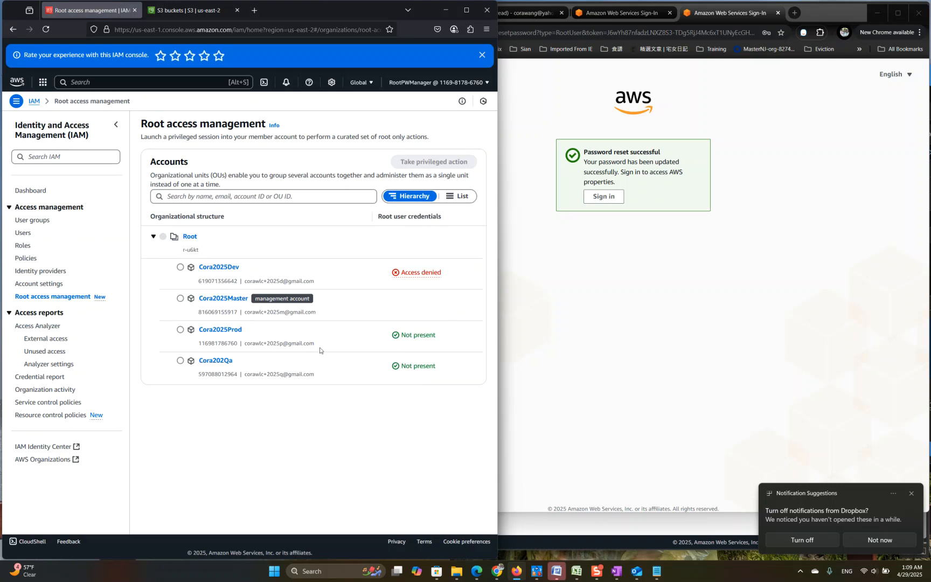
triple_click(285, 339)
left_click(250, 340)
double_click(245, 344)
key("super+c")
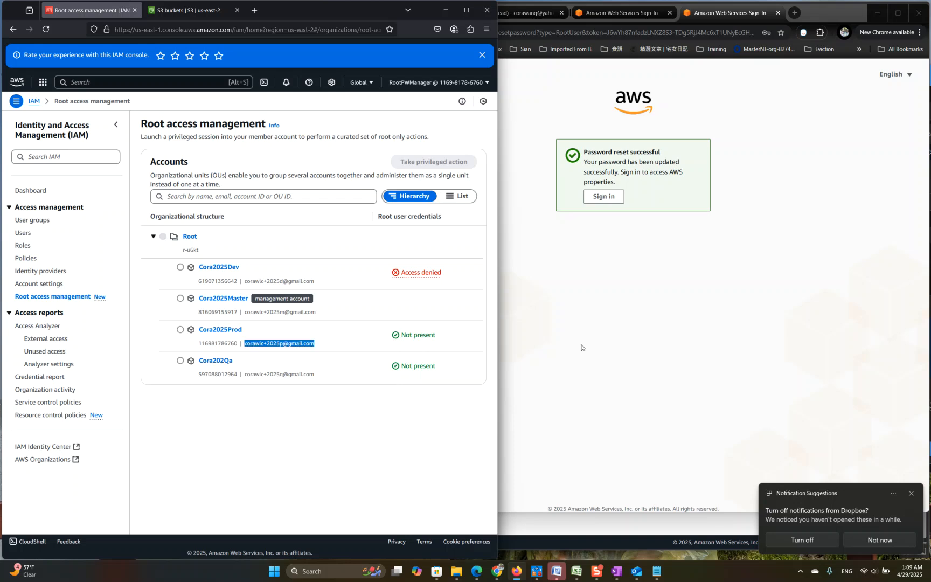
Switch to Chrome, start a new sign-in using root user e-mail, and submit the copied address of Cora2025Prod
left_click(742, 357)
left_click(603, 198)
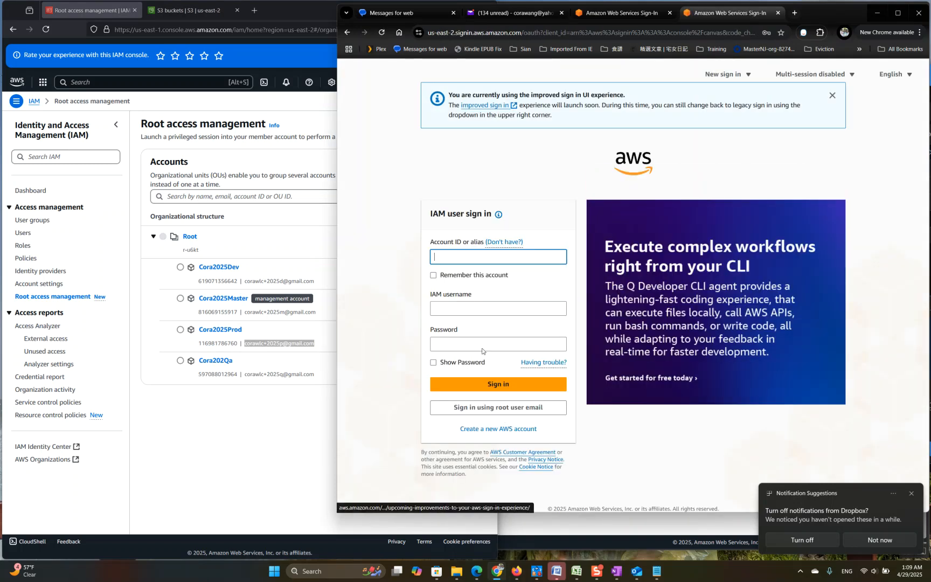
left_click(507, 417)
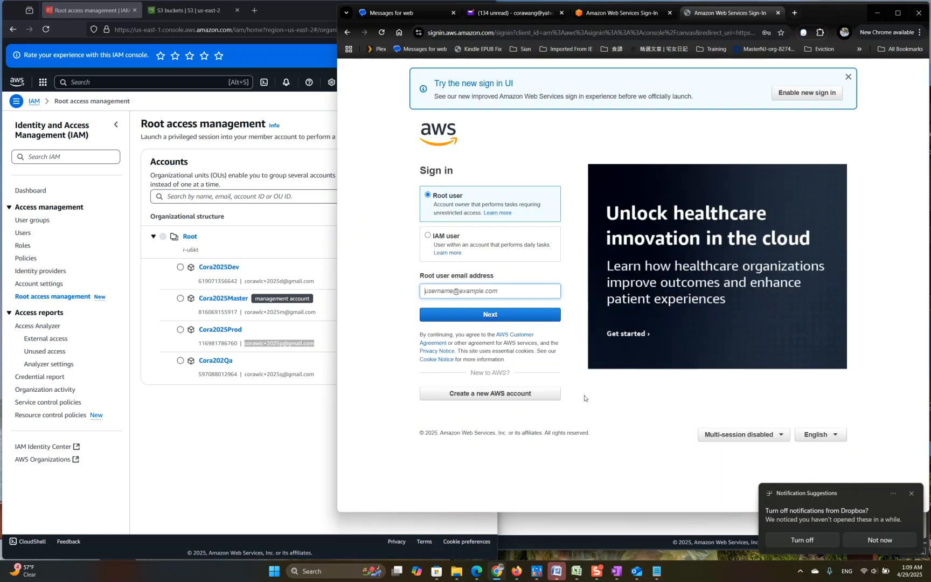
key("super+v")
key("Return")
left_click(488, 318)
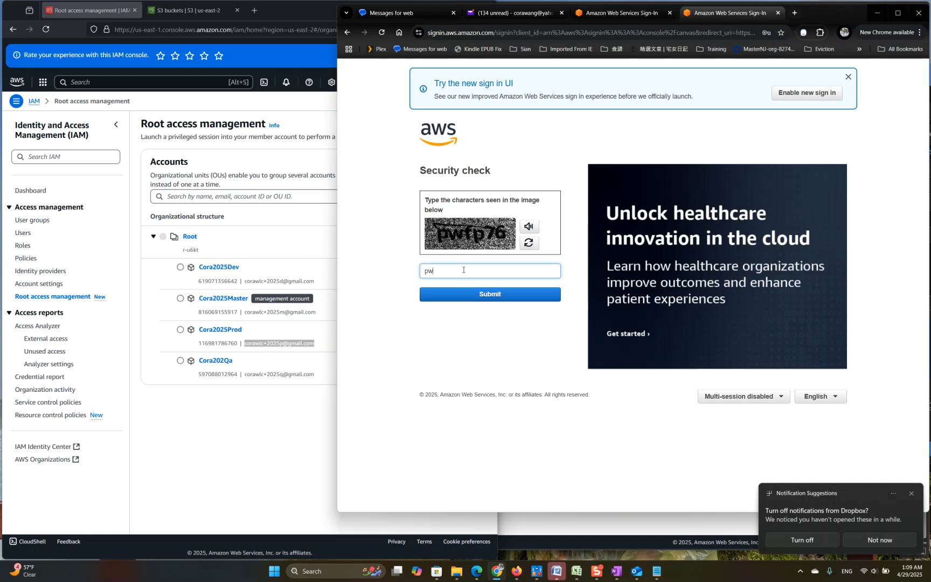
Complete the captcha security check and try to sign in as root user with the account password
key("Return")
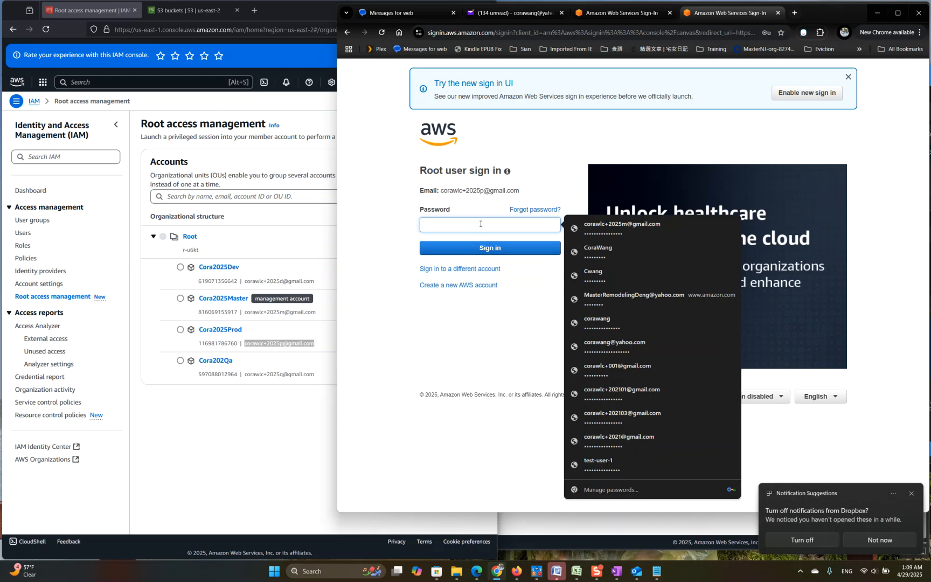
type("••")
key("Return")
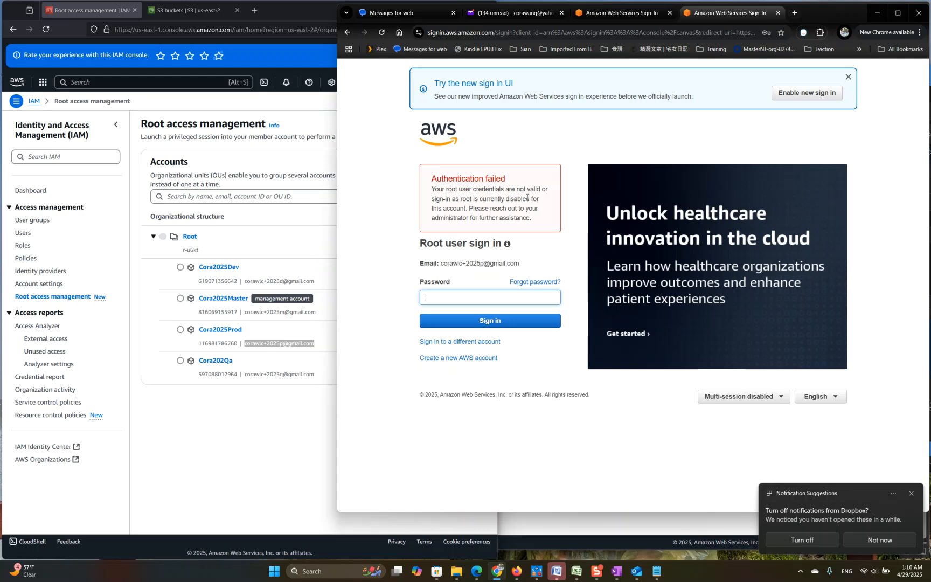
Request another password recovery e-mail from the root user sign-in page, completing the captcha after the failed sign-in
left_click(532, 282)
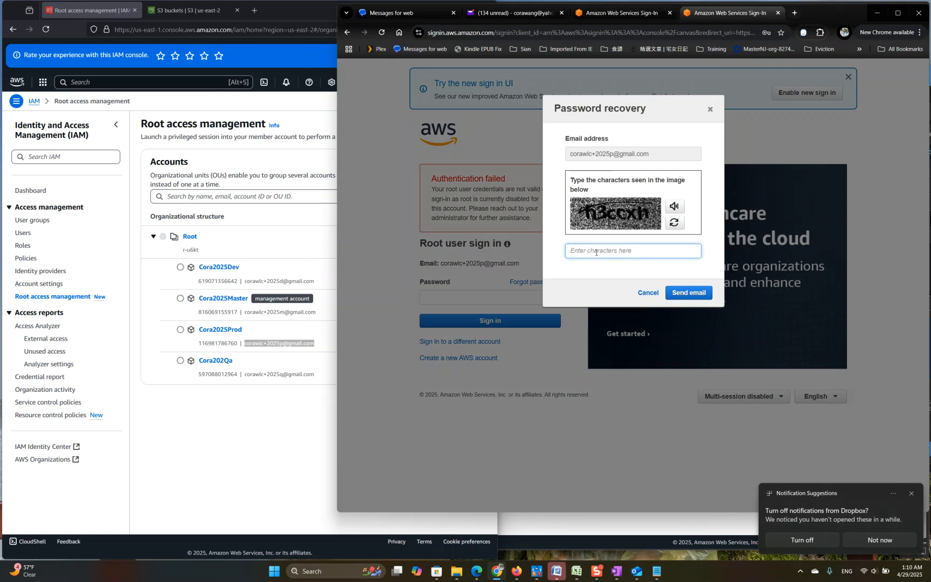
type("h3ccxn")
key("Return")
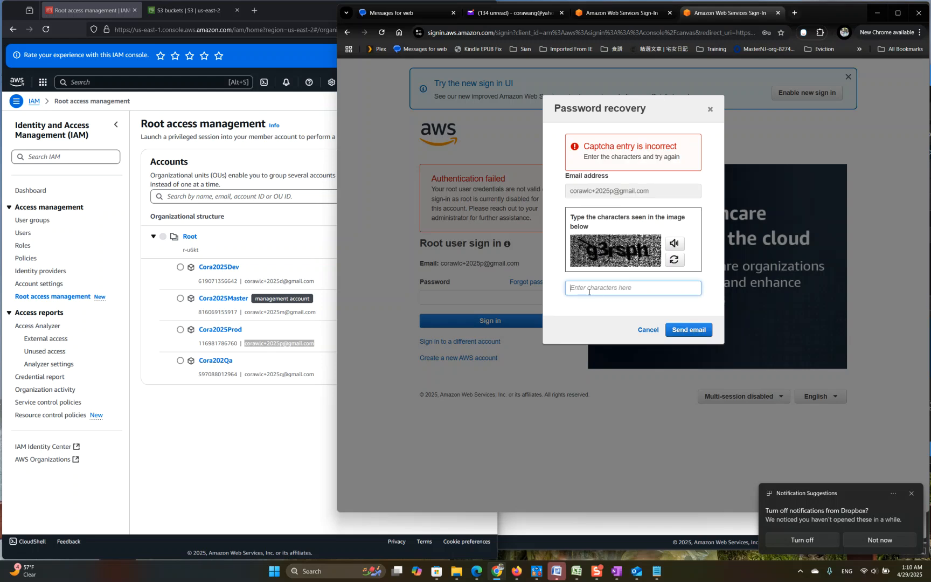
type("g3rsph")
key("Return")
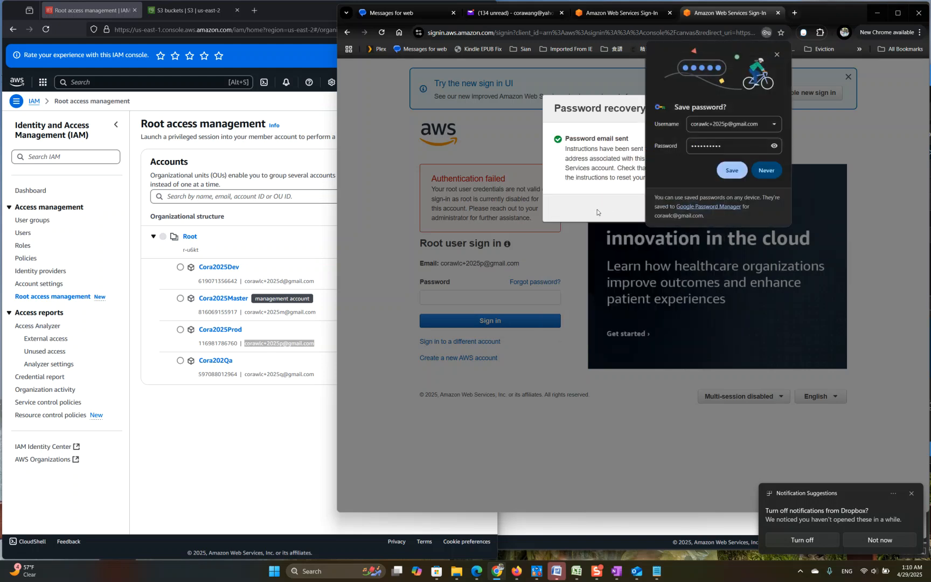
Dismiss the save-password offer and the password recovery confirmation, then return to the root access management page to check Cora2025Prod's root credential status
left_click(776, 54)
left_click(699, 208)
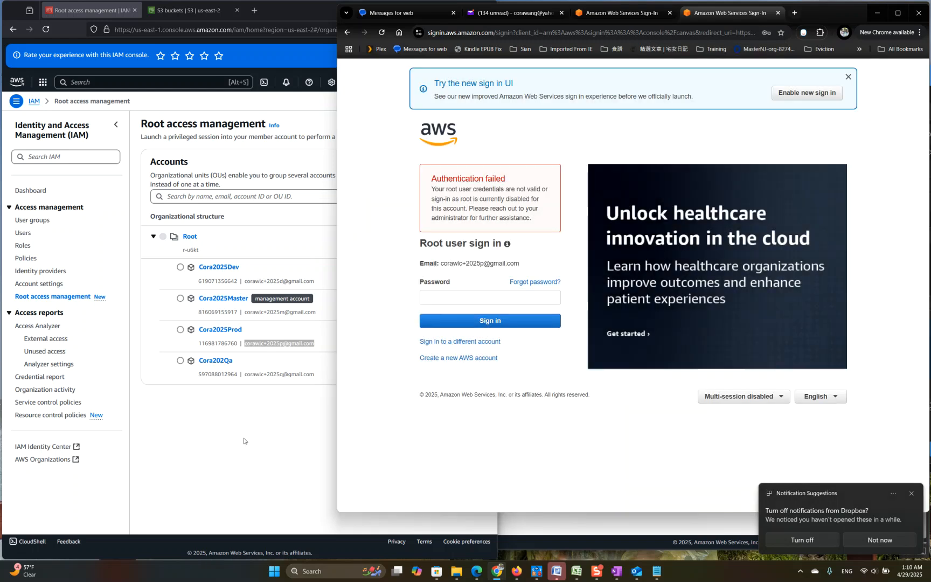
left_click(246, 441)
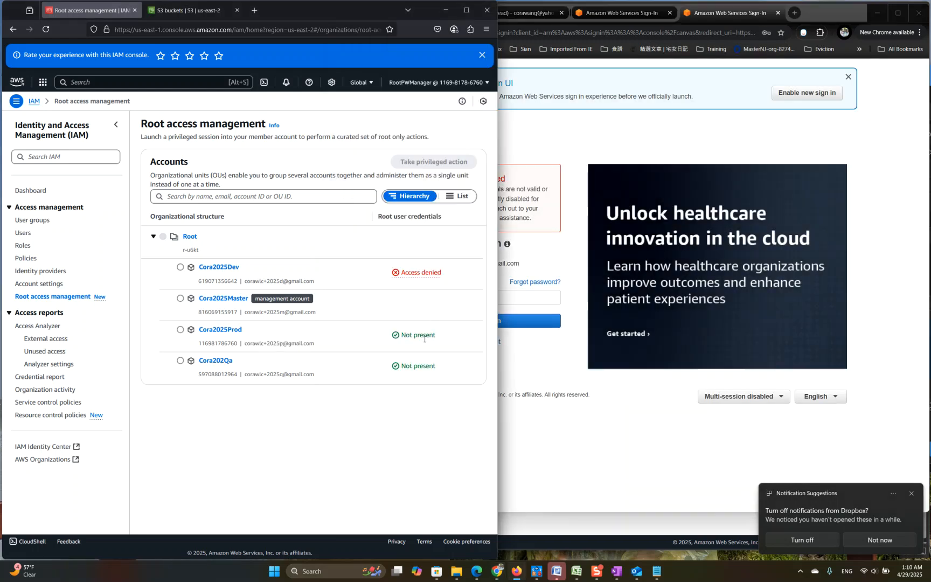
Switch to Chrome, open the newest Amazon Web Services Password Assistance e-mail in Yahoo Mail, and copy its full password reset link
left_click(708, 130)
left_click(492, 13)
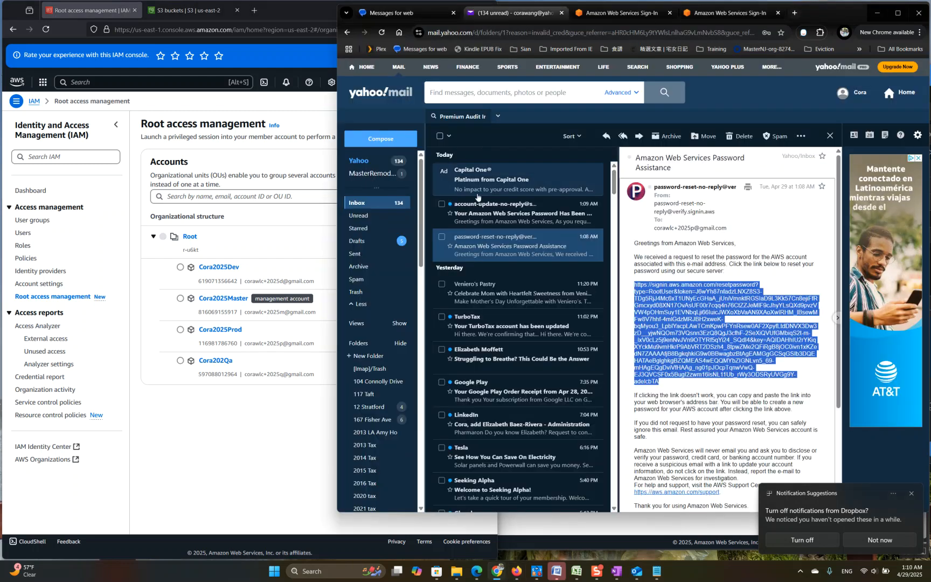
left_click(483, 217)
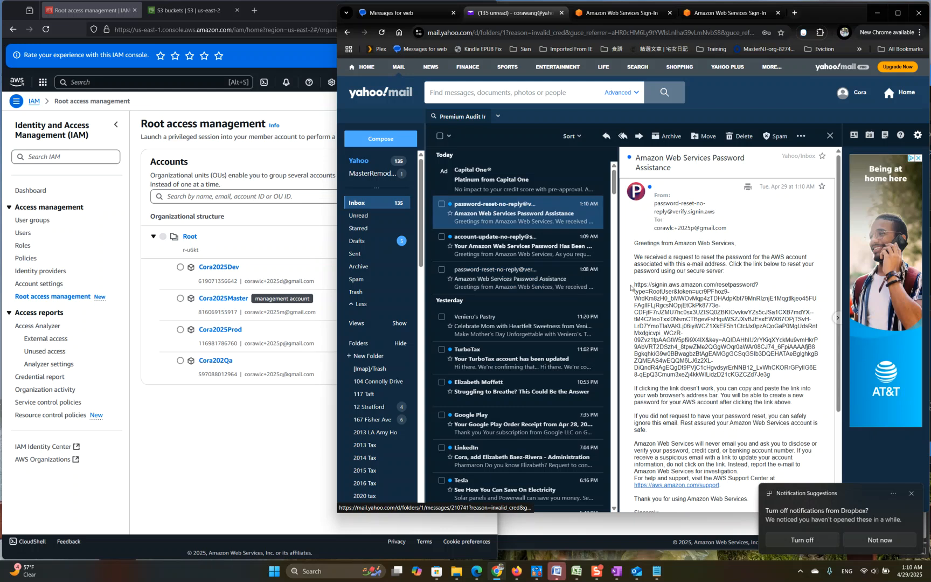
left_click_drag(634, 284, 767, 384)
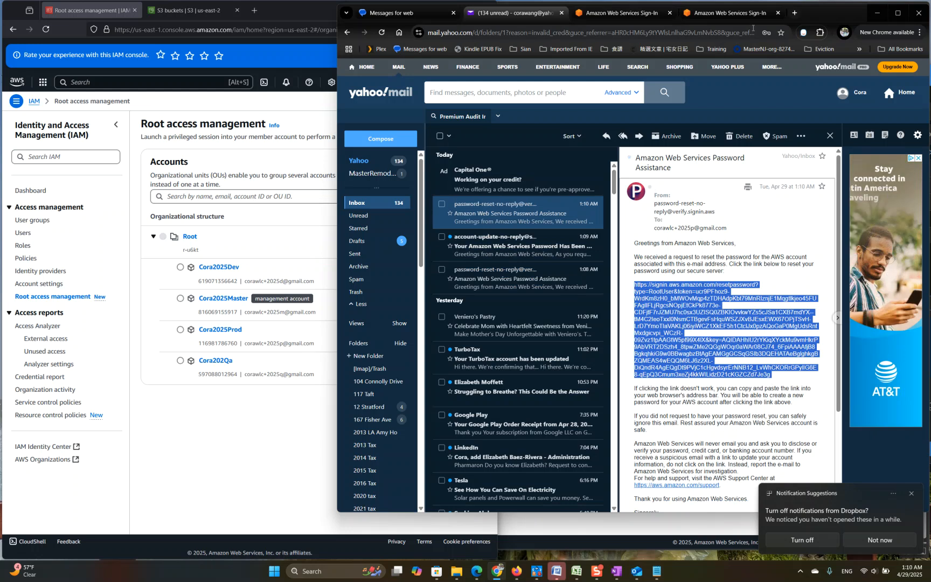
Load the copied password reset link, including its token, in the AWS sign-in page's browser tab to try recovering the root password
left_click(727, 13)
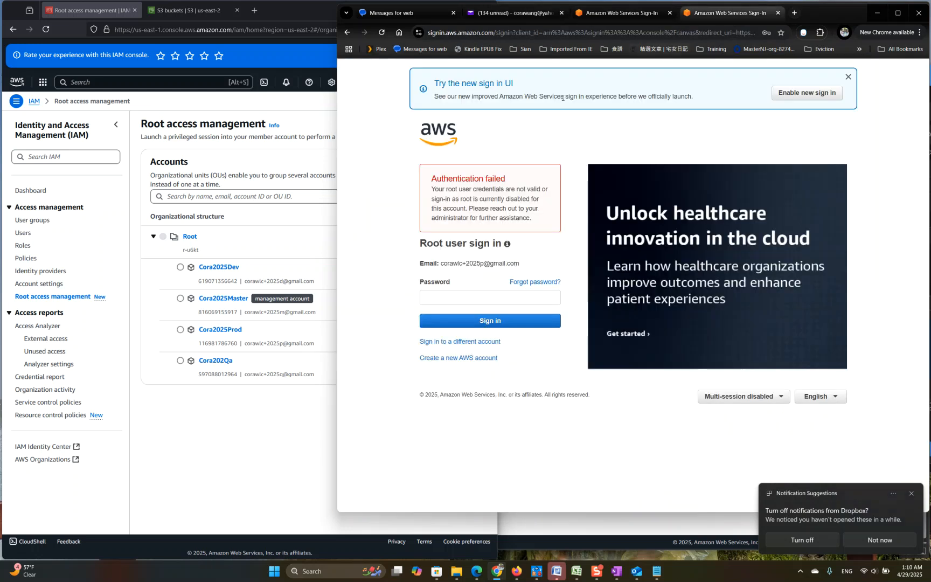
left_click(456, 33)
key("ctrl+v")
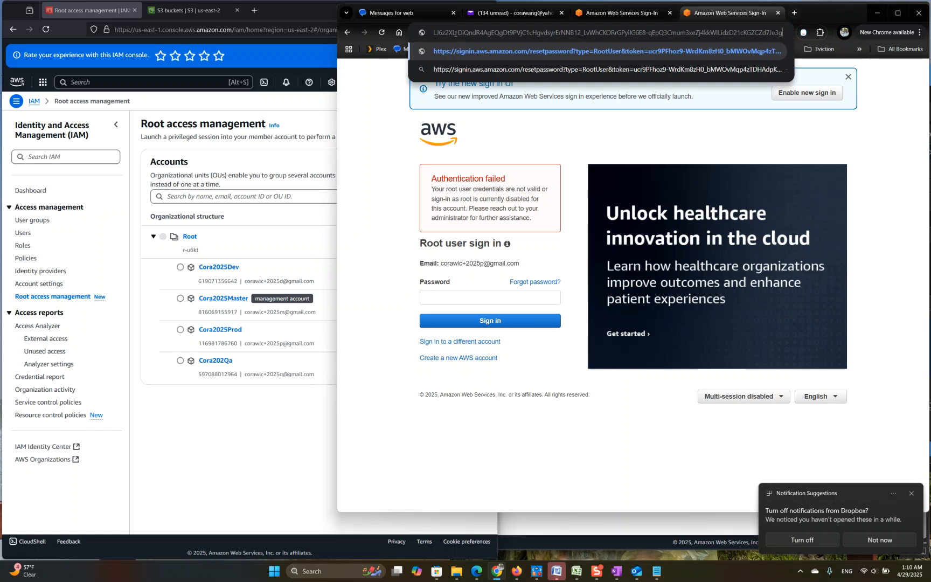
key("Return")
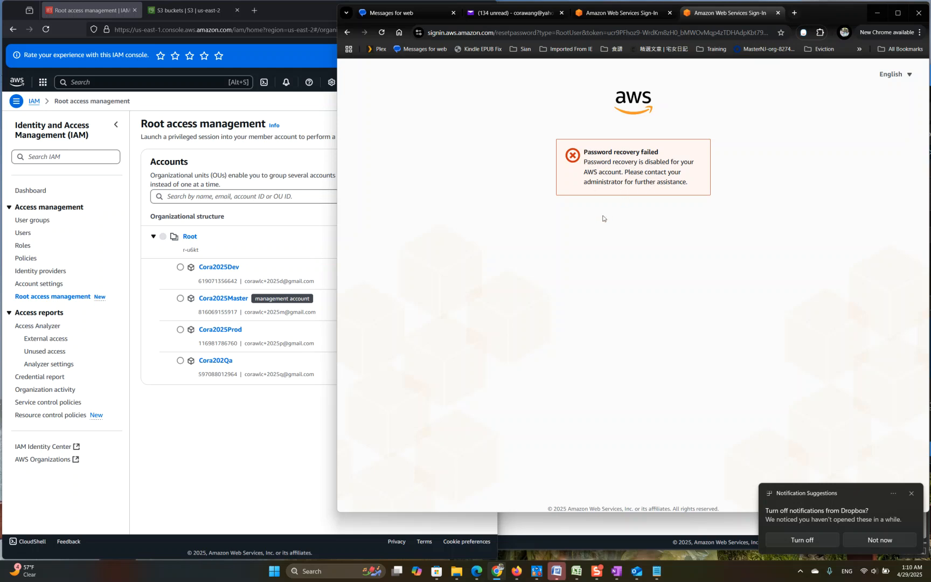
Switch to the IAM console in Firefox, select the Cora2025Prod account, and open the privileged action options for it
left_click(249, 466)
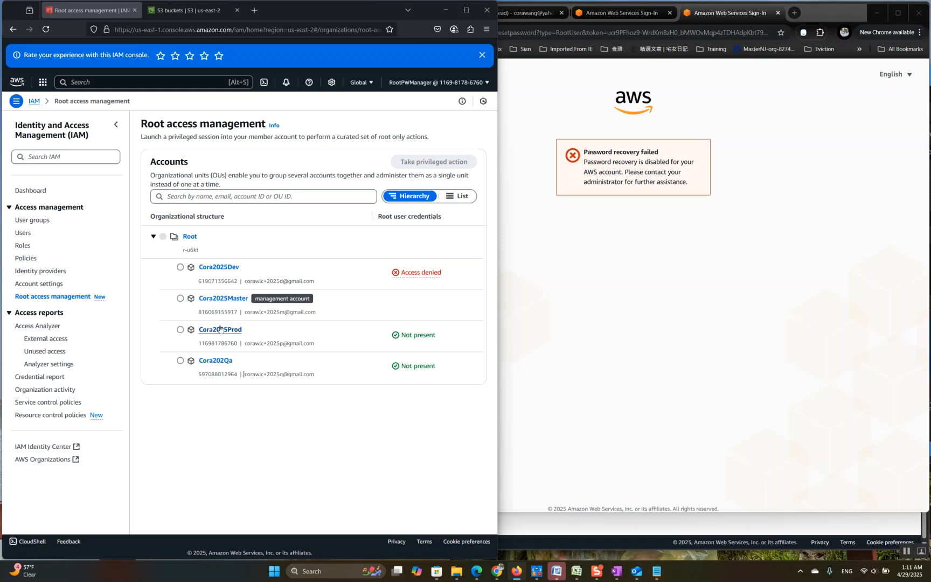
left_click(180, 329)
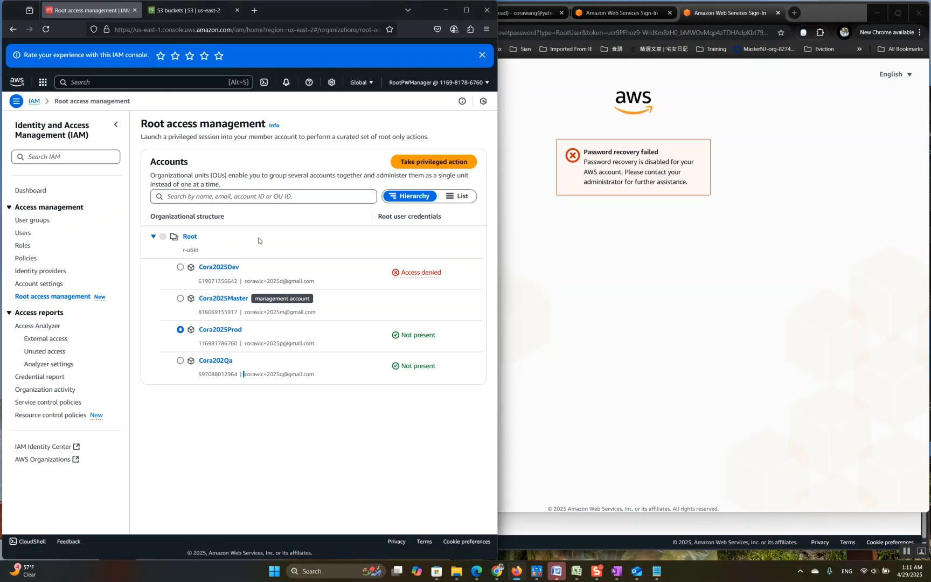
left_click(444, 162)
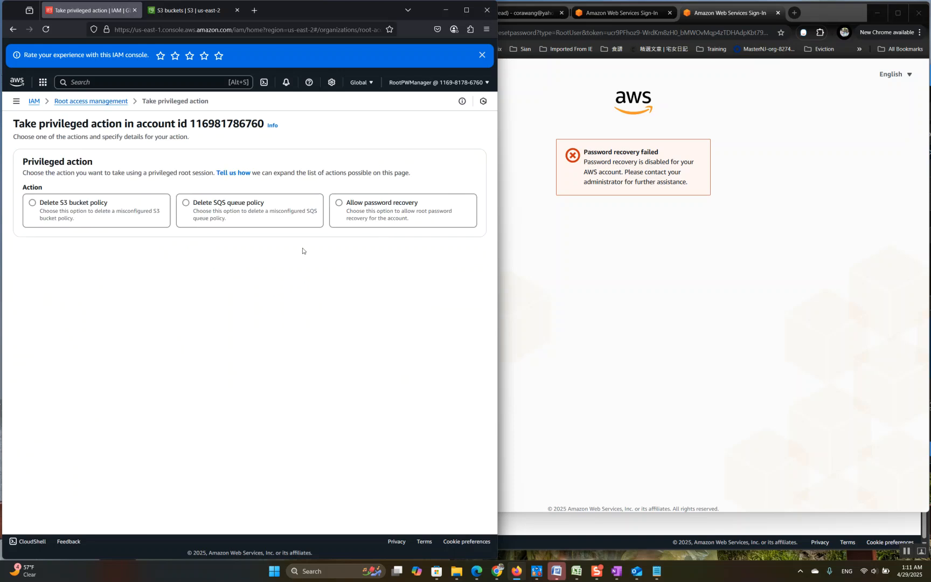